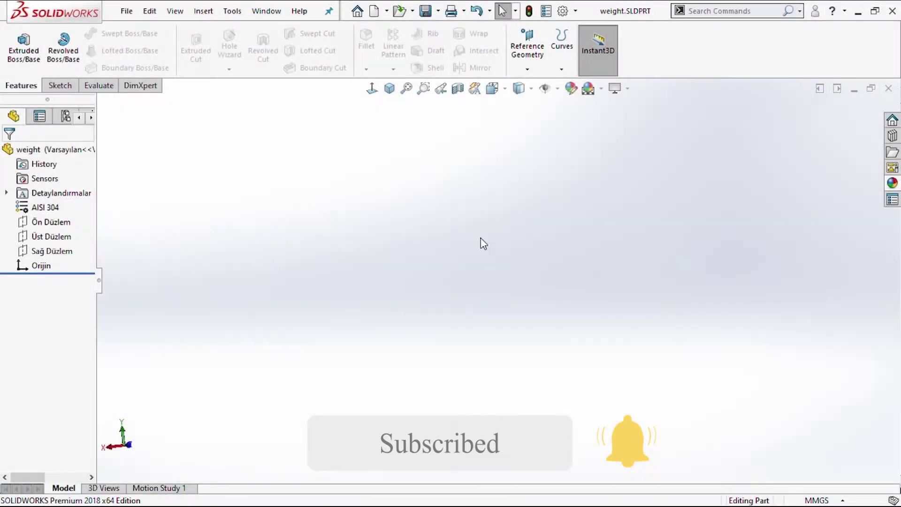
Sketch a closed trapezoid around the origin on the Üst Düzlem top plane
{"action": "left_click", "coordinate": [56, 241]}
{"action": "left_click", "coordinate": [66, 231]}
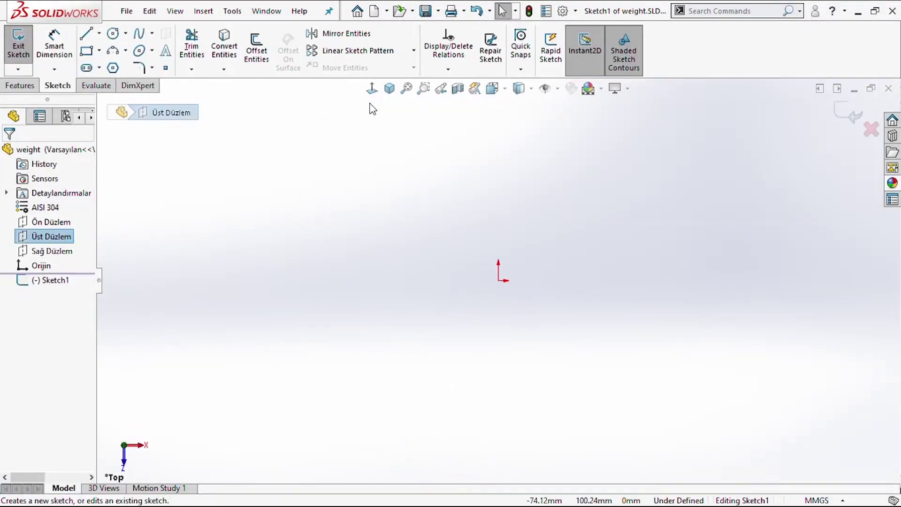
{"action": "left_click", "coordinate": [90, 40]}
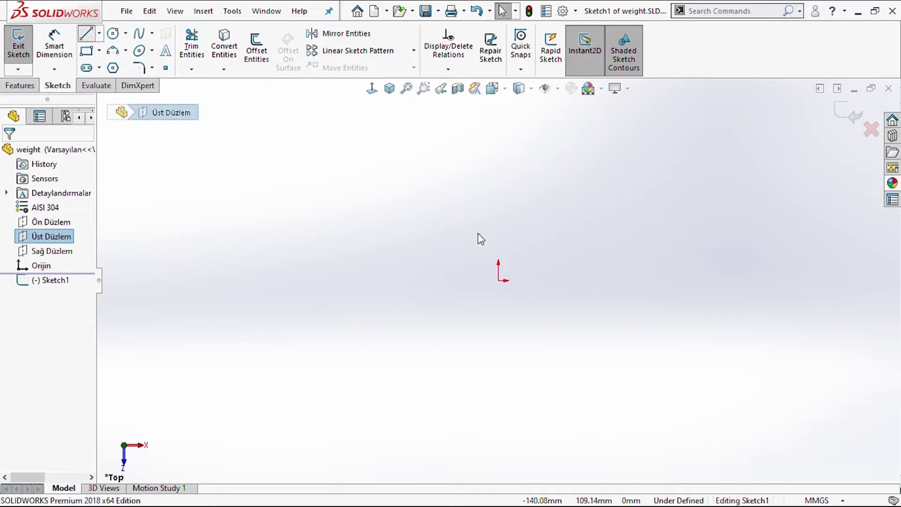
{"action": "left_click", "coordinate": [334, 281]}
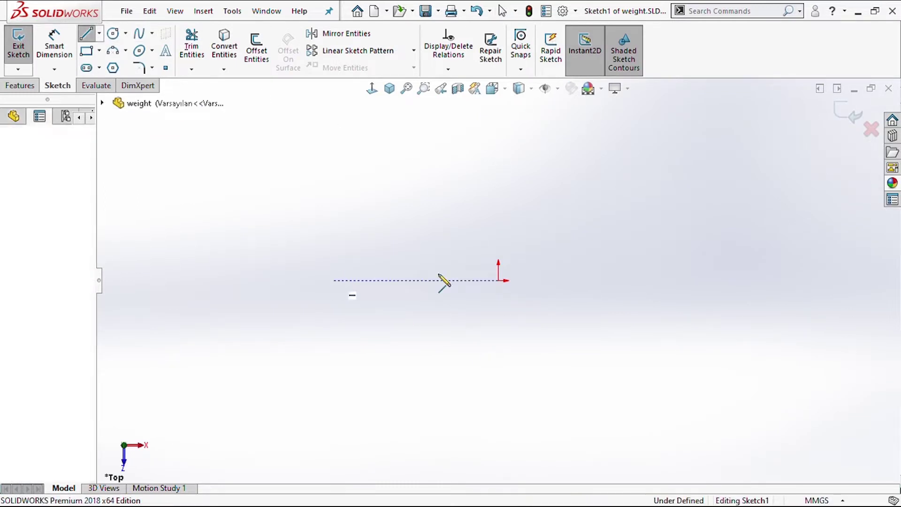
{"action": "left_click", "coordinate": [655, 280]}
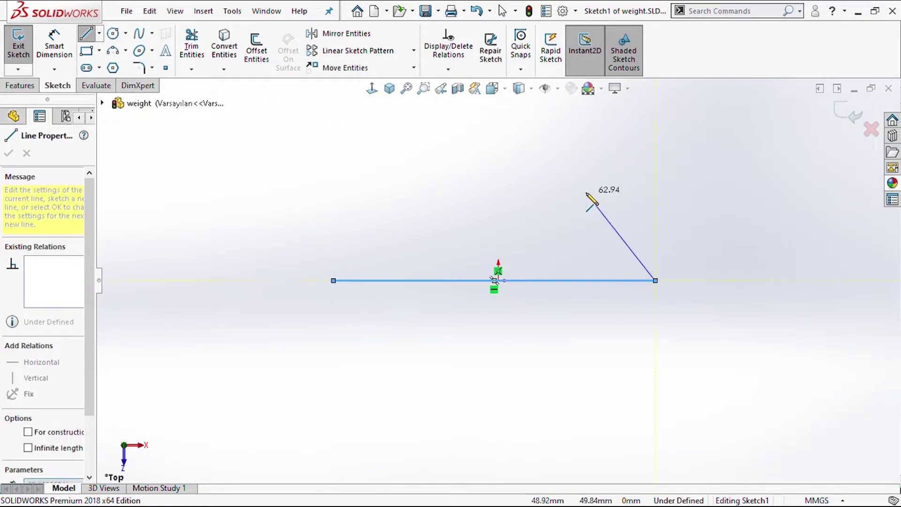
{"action": "left_click", "coordinate": [574, 226]}
{"action": "left_click", "coordinate": [439, 226]}
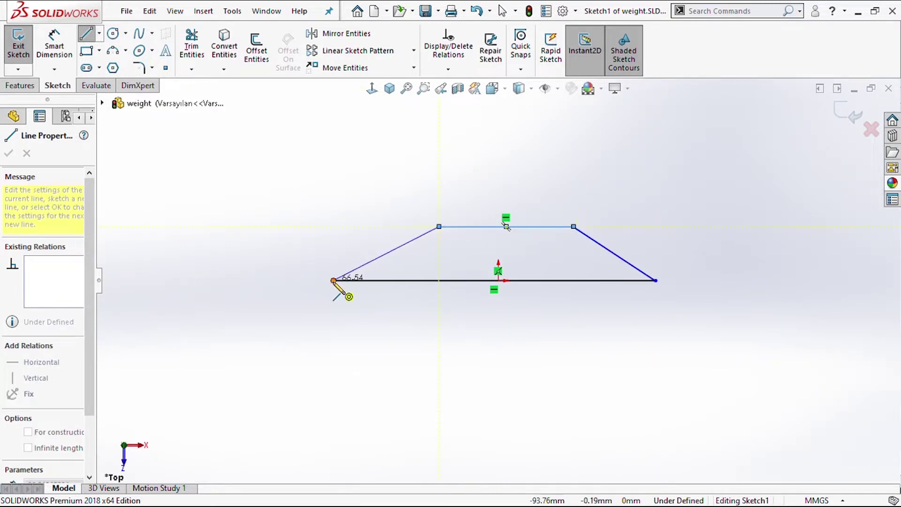
{"action": "left_click", "coordinate": [333, 280]}
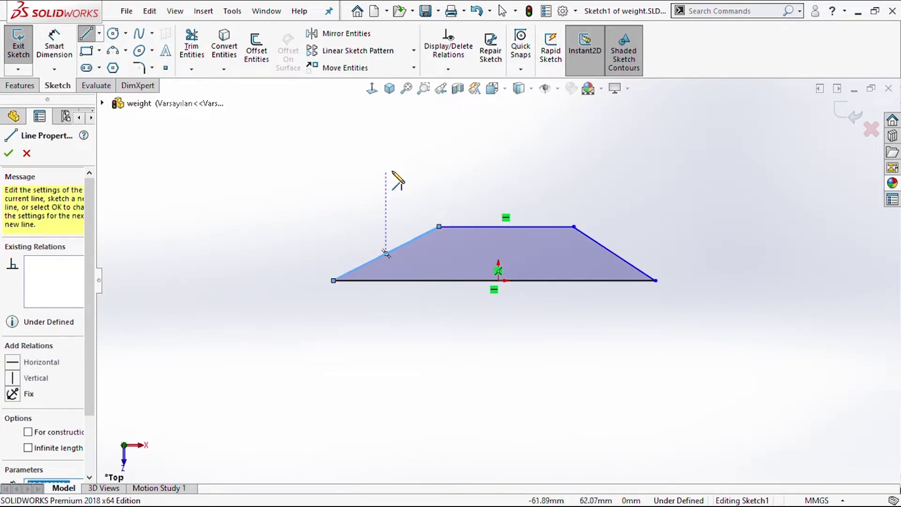
{"action": "key", "text": "Escape"}
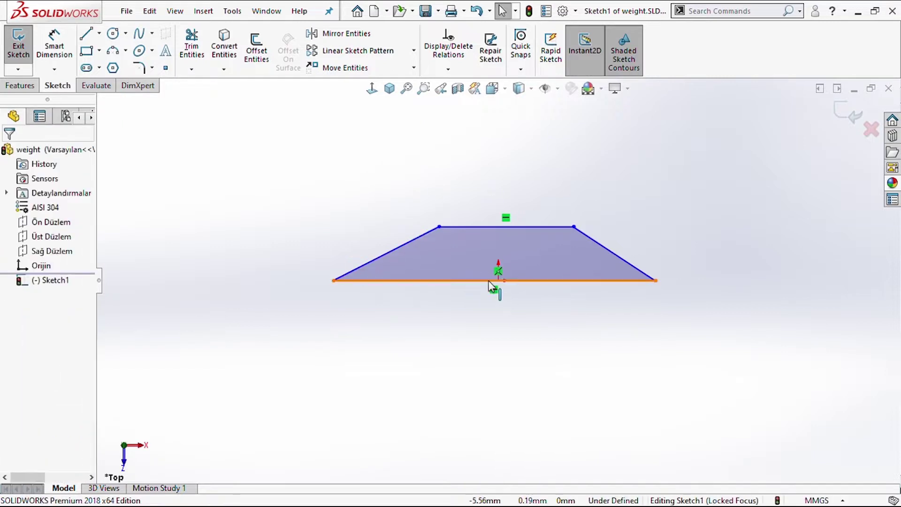
Make the base midpoint coincident with the origin and the top midpoint vertical to it
{"action": "left_click", "coordinate": [499, 280]}
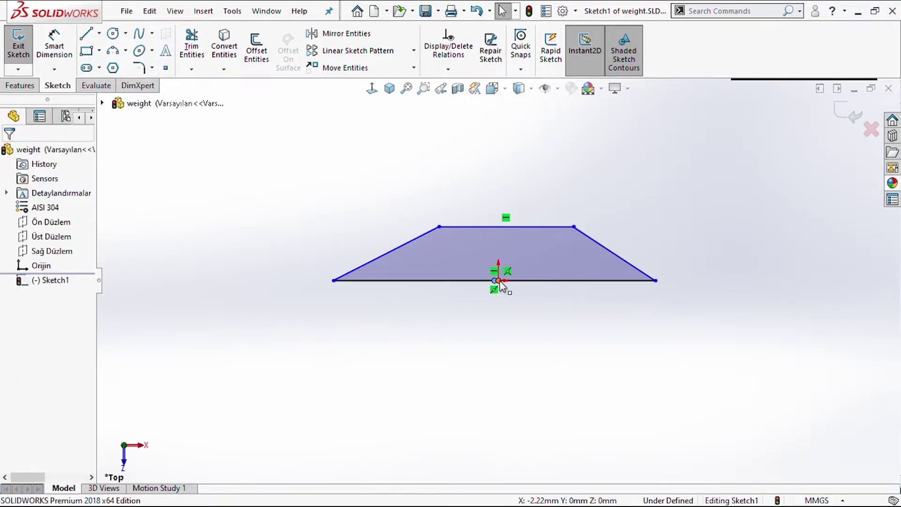
{"action": "left_click", "coordinate": [499, 277], "text": "ctrl"}
{"action": "left_click", "coordinate": [43, 398]}
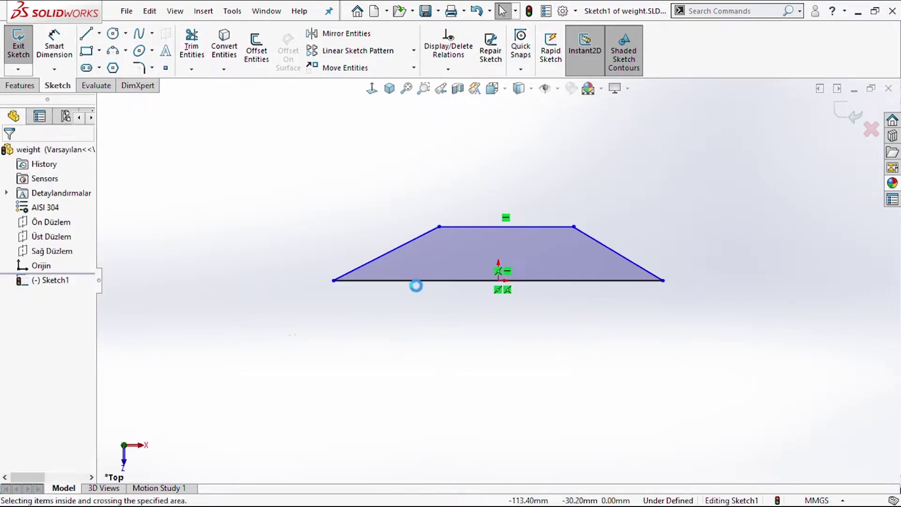
{"action": "left_click", "coordinate": [506, 226]}
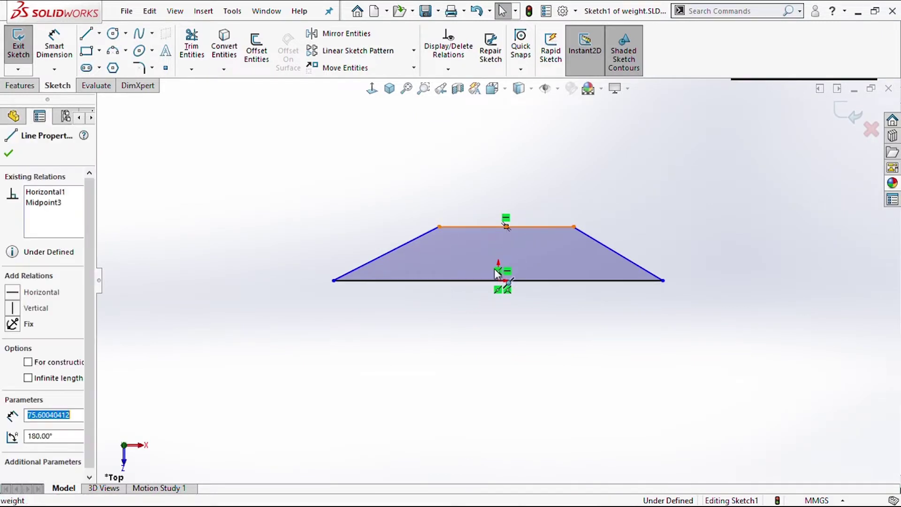
{"action": "left_click", "coordinate": [498, 280], "text": "ctrl"}
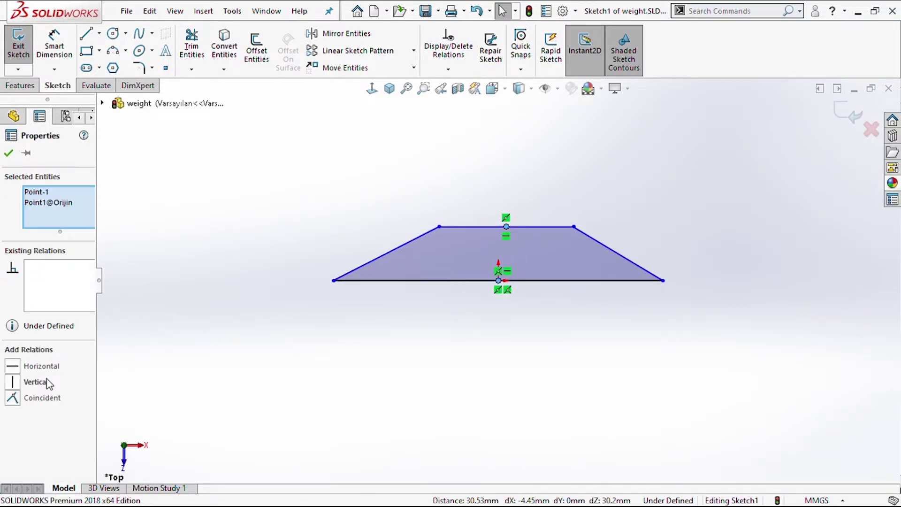
{"action": "left_click", "coordinate": [48, 381]}
{"action": "left_click", "coordinate": [501, 330]}
Dimension the trapezoid base to 2800 mm and its height to 500 mm
{"action": "key", "text": "d"}
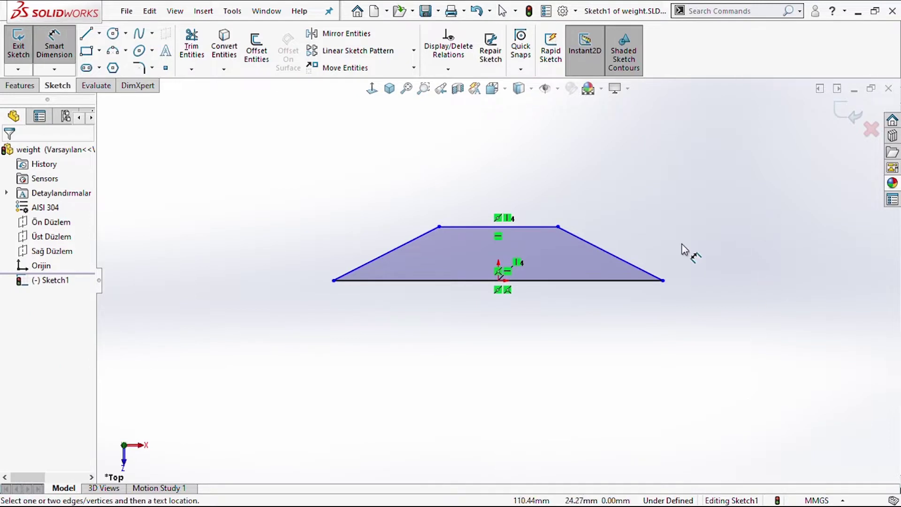
{"action": "left_click", "coordinate": [608, 280]}
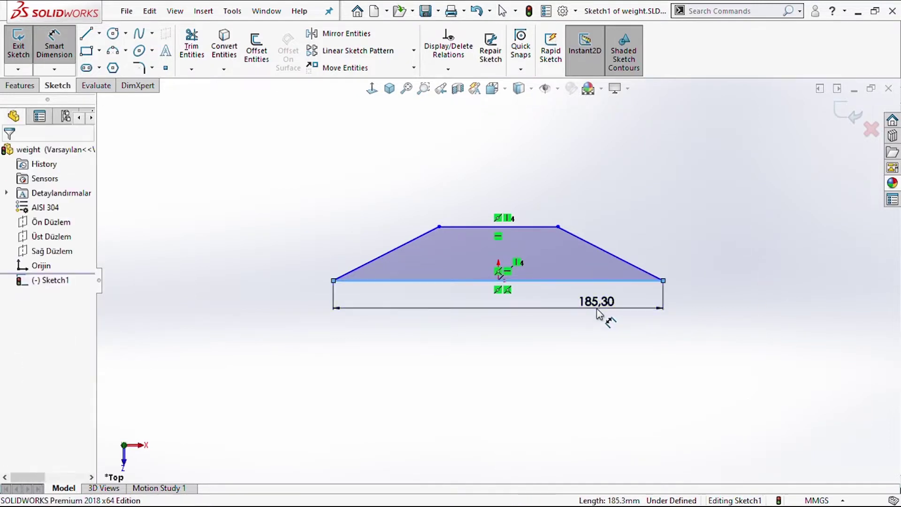
{"action": "left_click", "coordinate": [597, 311]}
{"action": "type", "text": "2800"}
{"action": "key", "text": "Return"}
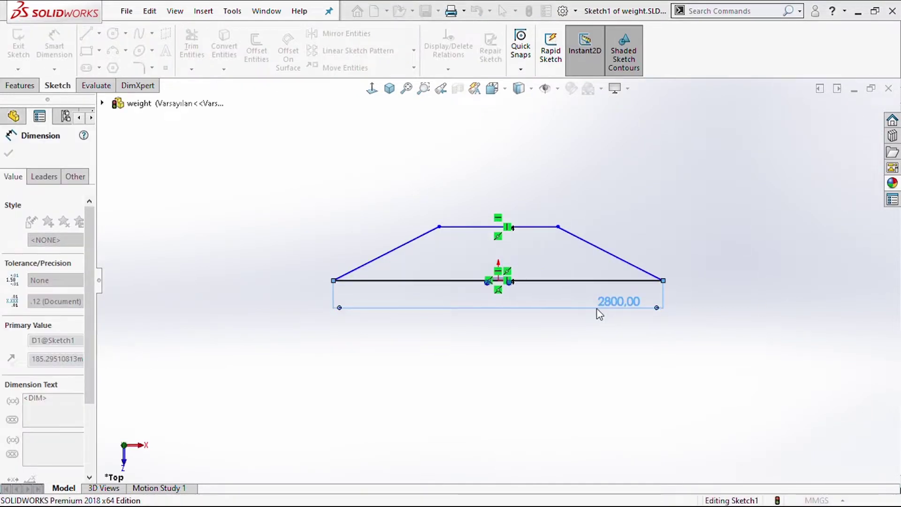
{"action": "left_click", "coordinate": [622, 216]}
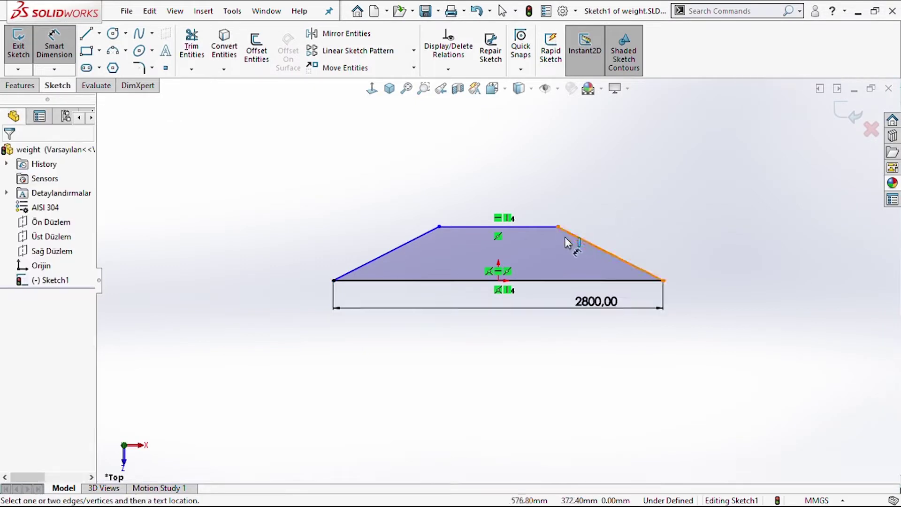
{"action": "left_click", "coordinate": [548, 229]}
{"action": "left_click", "coordinate": [542, 281]}
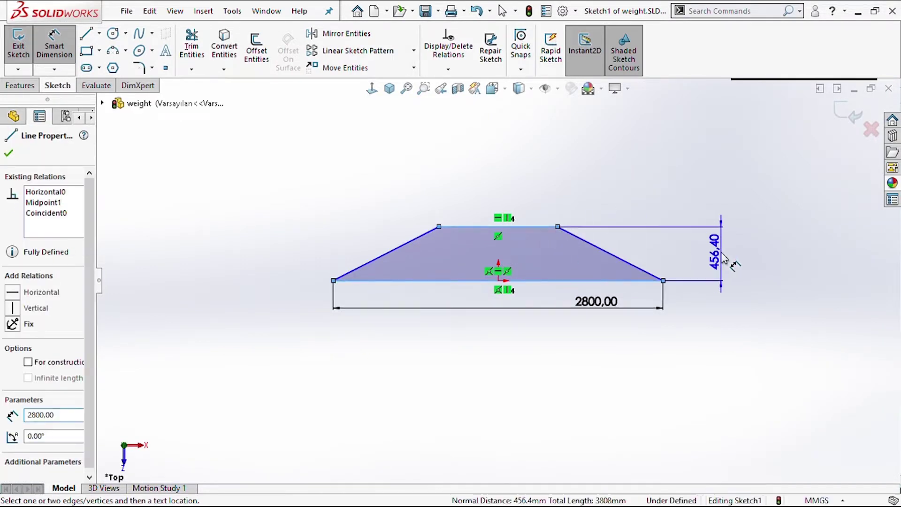
{"action": "left_click", "coordinate": [725, 260]}
{"action": "type", "text": "500"}
{"action": "key", "text": "Return"}
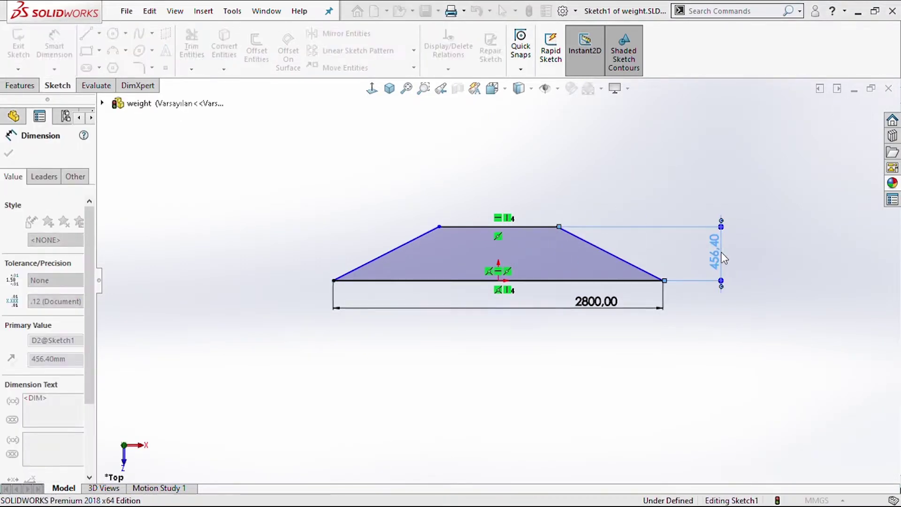
{"action": "left_click", "coordinate": [598, 198]}
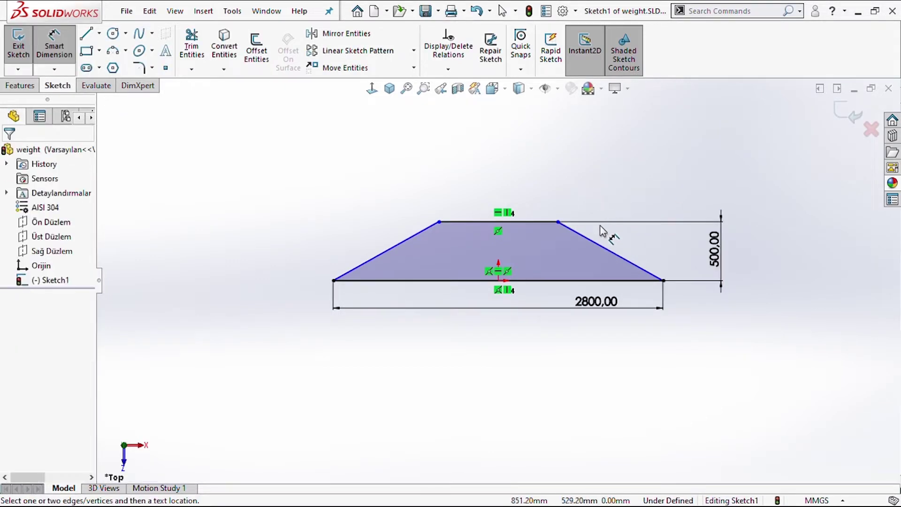
Dimension the slanted side's horizontal span to 750 mm, fully defining the sketch
{"action": "left_click", "coordinate": [605, 248]}
{"action": "left_click", "coordinate": [624, 206]}
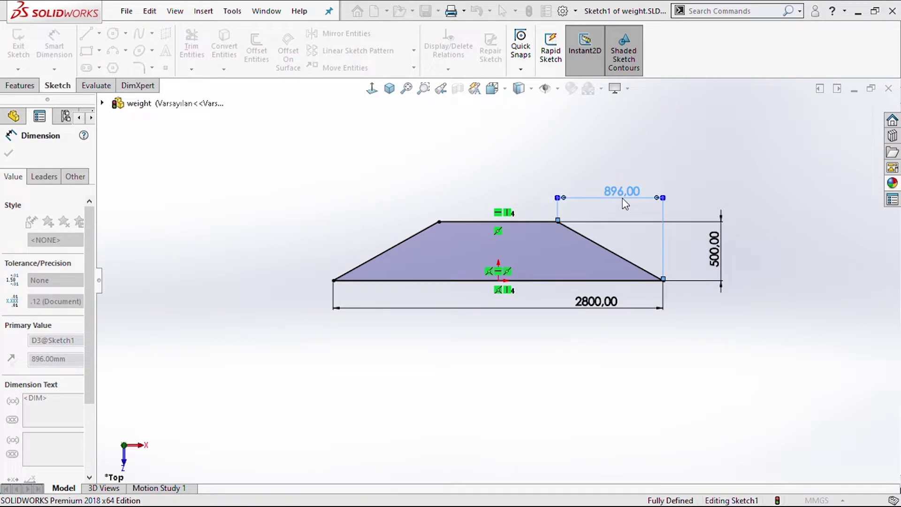
{"action": "type", "text": "750"}
{"action": "key", "text": "Return"}
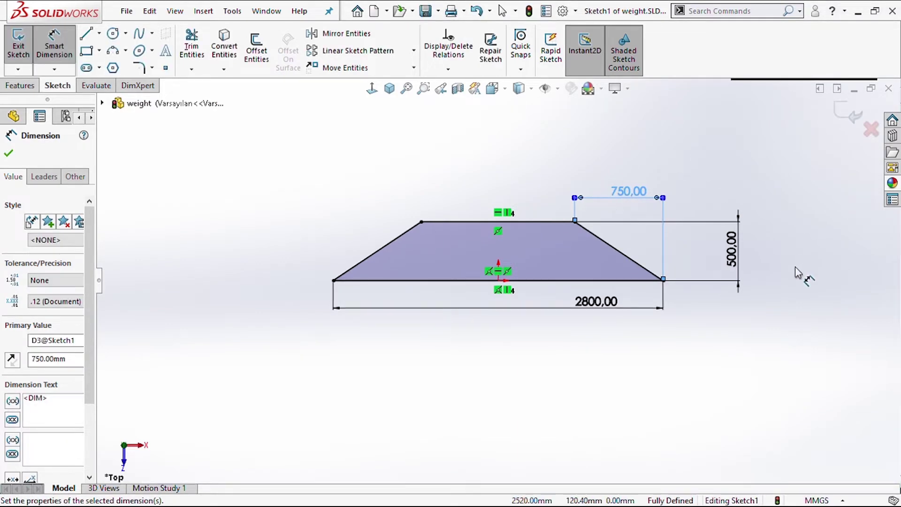
{"action": "key", "text": "Escape"}
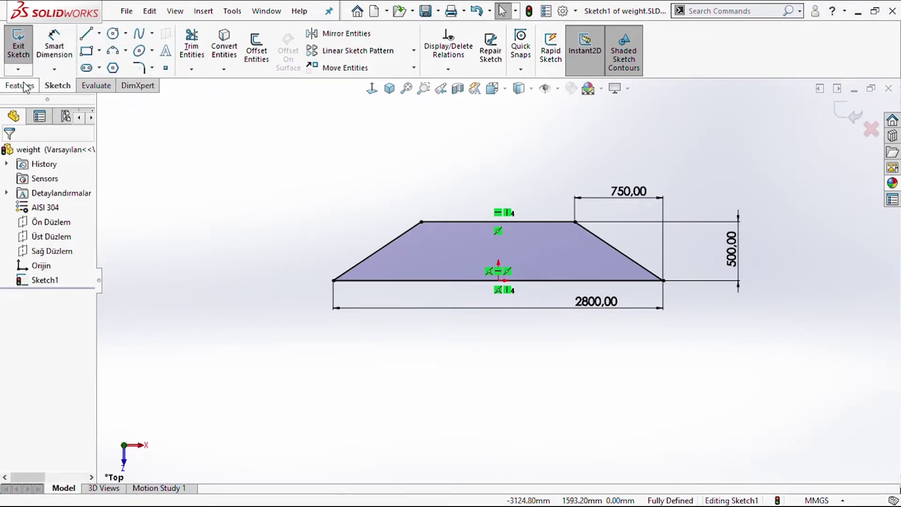
{"action": "left_click", "coordinate": [23, 86]}
Extrude the trapezoid 1220 mm blind into a solid block
{"action": "left_click", "coordinate": [24, 47]}
{"action": "type", "text": "1220"}
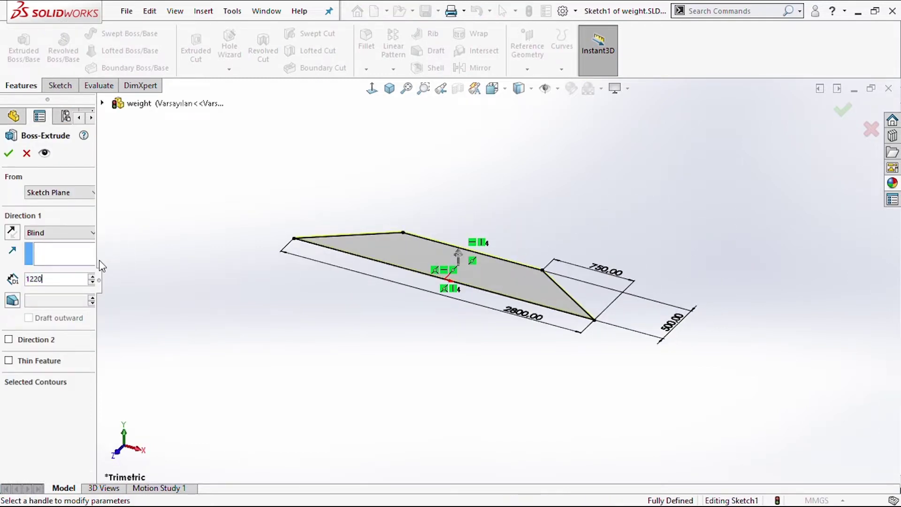
{"action": "key", "text": "Return"}
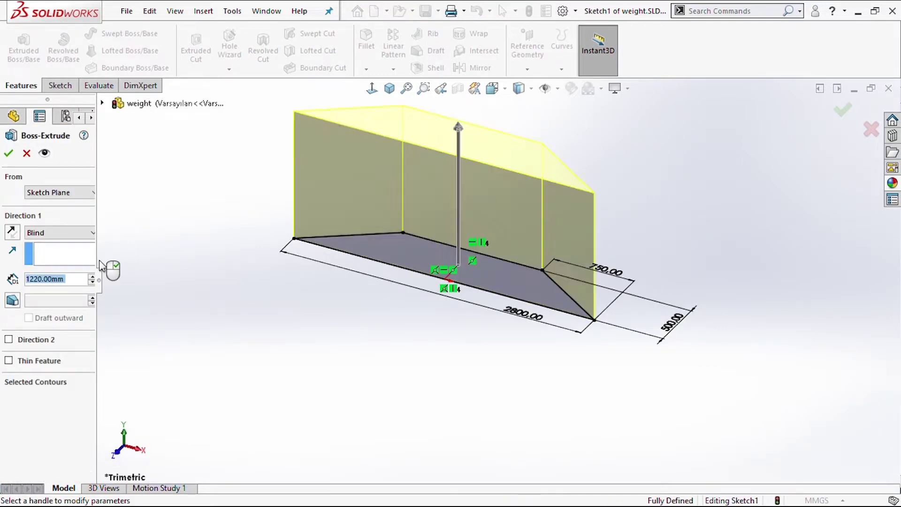
{"action": "left_click", "coordinate": [8, 154]}
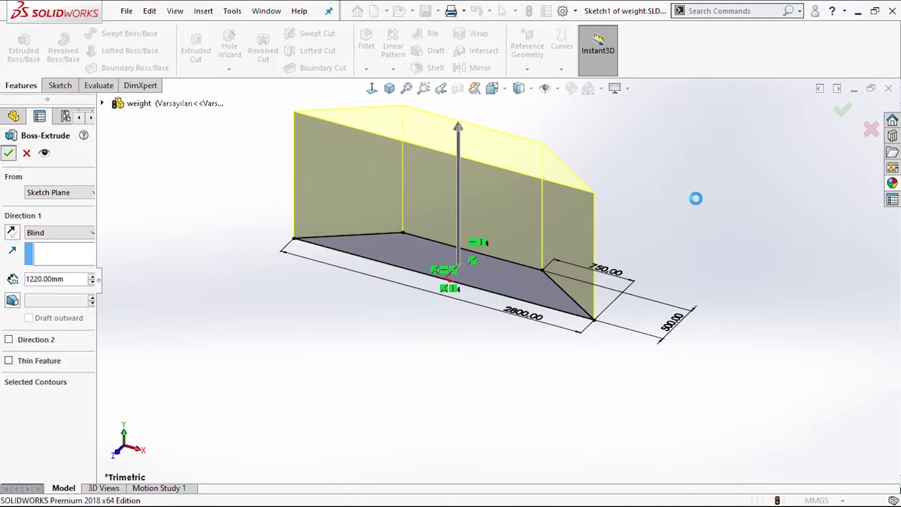
Start a new sketch on the block's large flat face, viewed normal to it
{"action": "mouse_move", "coordinate": [692, 255]}
{"action": "middle_mouse_down"}
{"action": "mouse_move", "coordinate": [625, 215]}
{"action": "mouse_move", "coordinate": [364, 119]}
{"action": "middle_mouse_up"}
{"action": "mouse_move", "coordinate": [533, 177]}
{"action": "middle_mouse_down"}
{"action": "mouse_move", "coordinate": [623, 181]}
{"action": "mouse_move", "coordinate": [499, 249]}
{"action": "middle_mouse_up"}
{"action": "left_click", "coordinate": [528, 215]}
{"action": "left_click", "coordinate": [557, 205]}
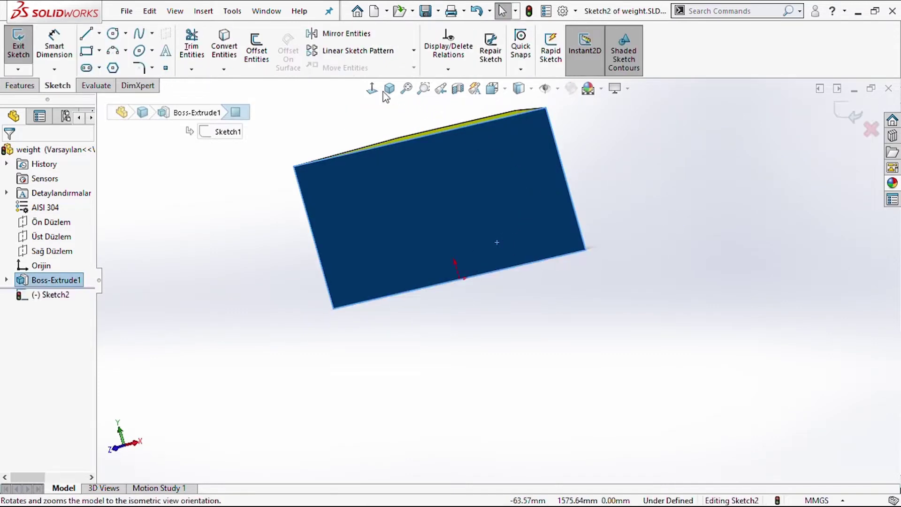
{"action": "left_click", "coordinate": [372, 89]}
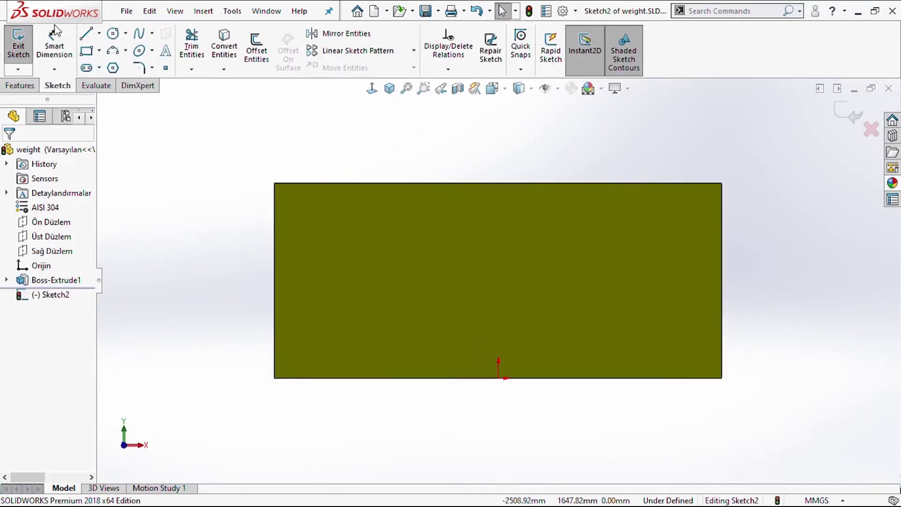
Draw a corner rectangle on the face's bottom edge with its base midpoint coincident to the origin
{"action": "left_click", "coordinate": [86, 51]}
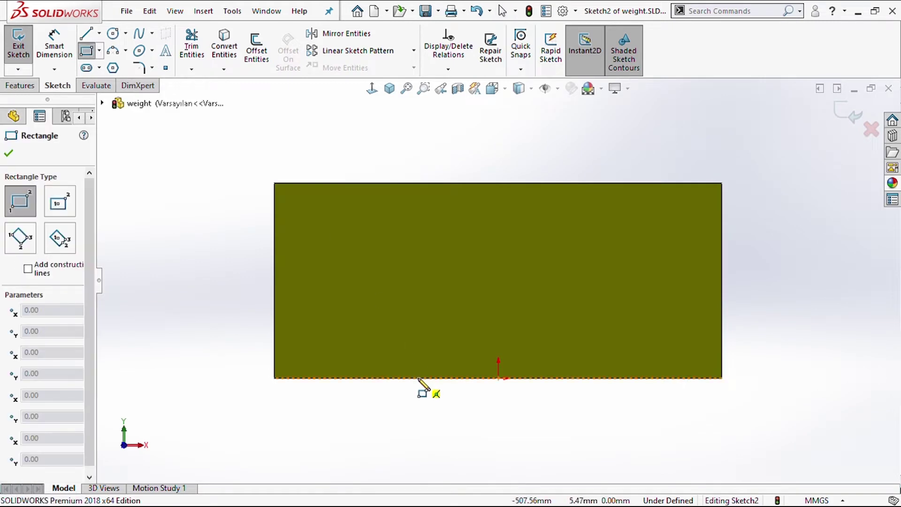
{"action": "left_click", "coordinate": [416, 377]}
{"action": "left_click", "coordinate": [596, 328]}
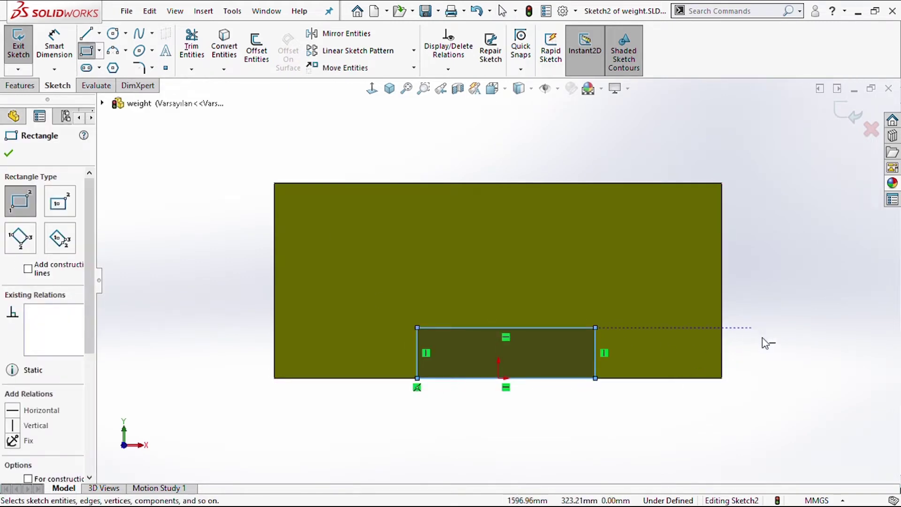
{"action": "key", "text": "Escape"}
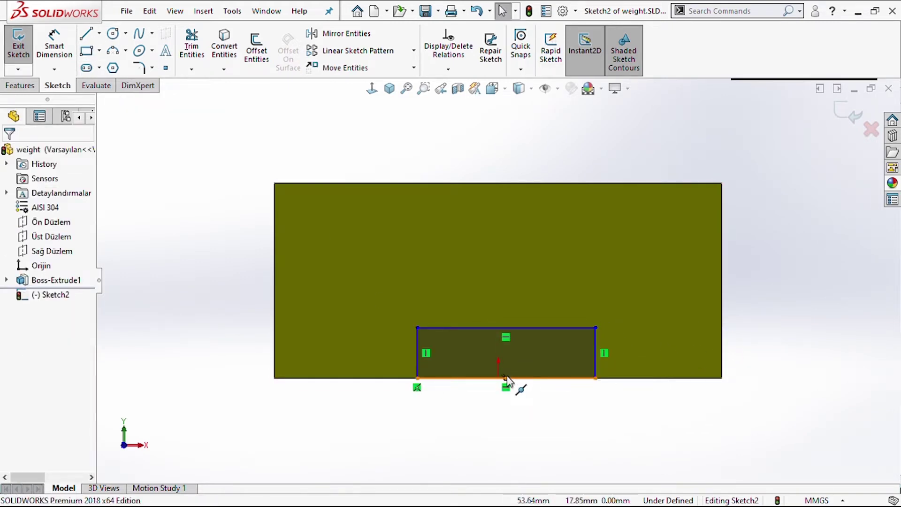
{"action": "left_click", "coordinate": [506, 378]}
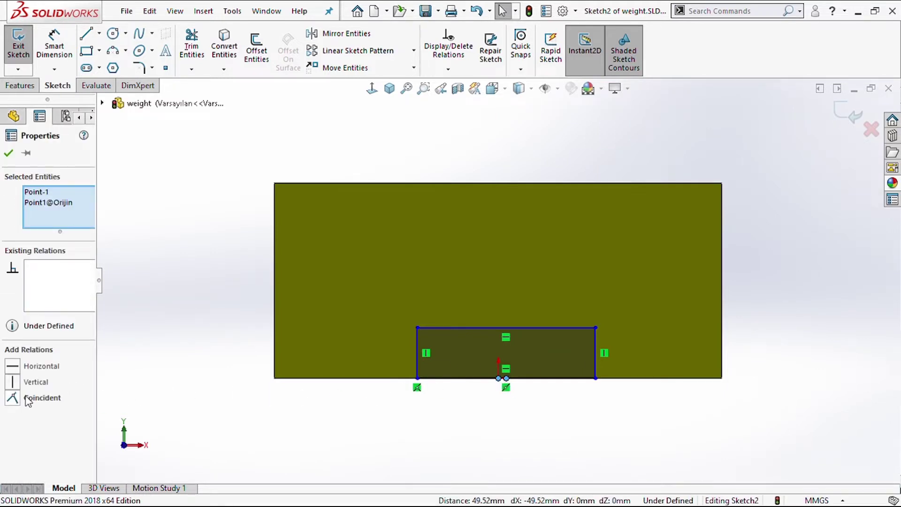
{"action": "left_click", "coordinate": [28, 398]}
{"action": "right_click_drag", "start_coordinate": [713, 371], "coordinate": [718, 346]}
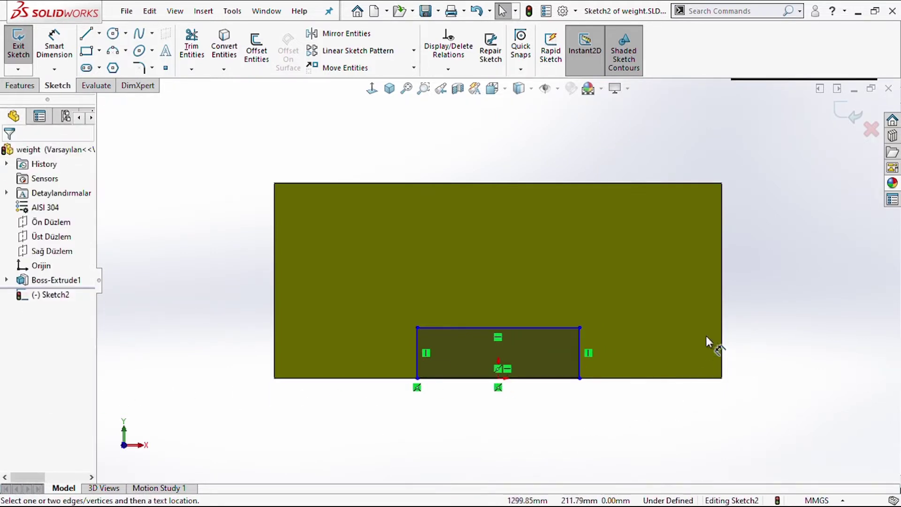
Dimension the rectangle's width to 1000 mm and its height to 320 mm
{"action": "left_click", "coordinate": [516, 387]}
{"action": "left_click", "coordinate": [513, 402]}
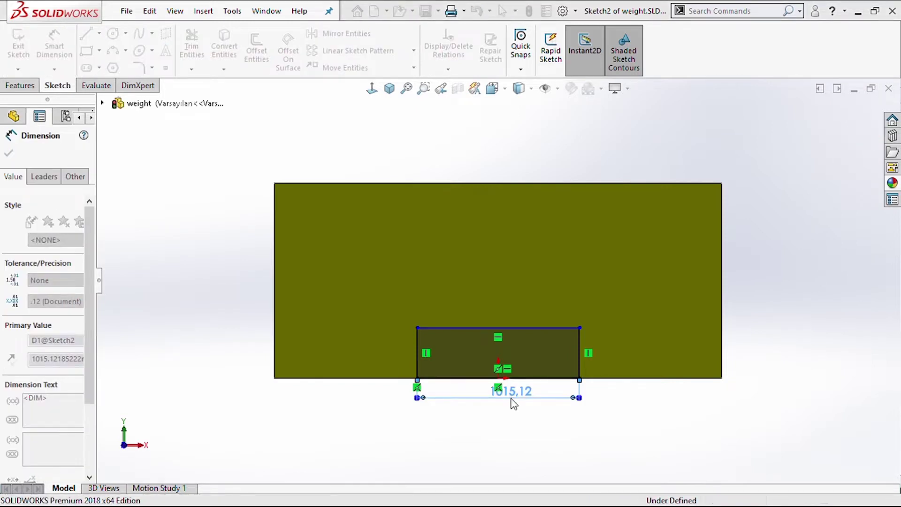
{"action": "type", "text": "1000"}
{"action": "key", "text": "Return"}
{"action": "left_click", "coordinate": [579, 343]}
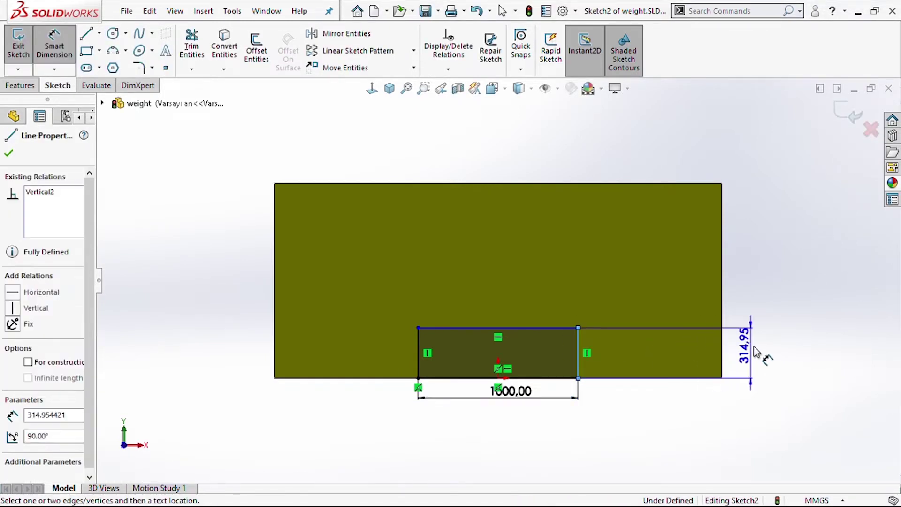
{"action": "left_click", "coordinate": [756, 352]}
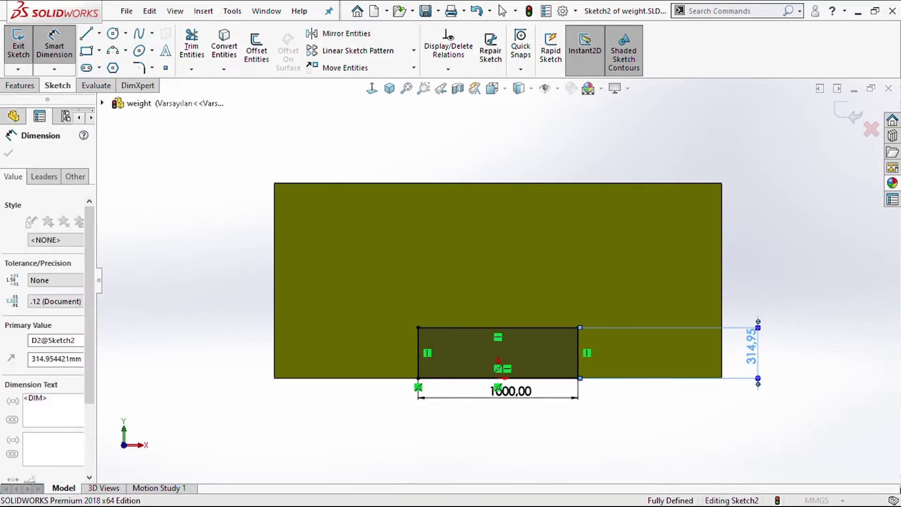
{"action": "type", "text": "320"}
{"action": "key", "text": "Return"}
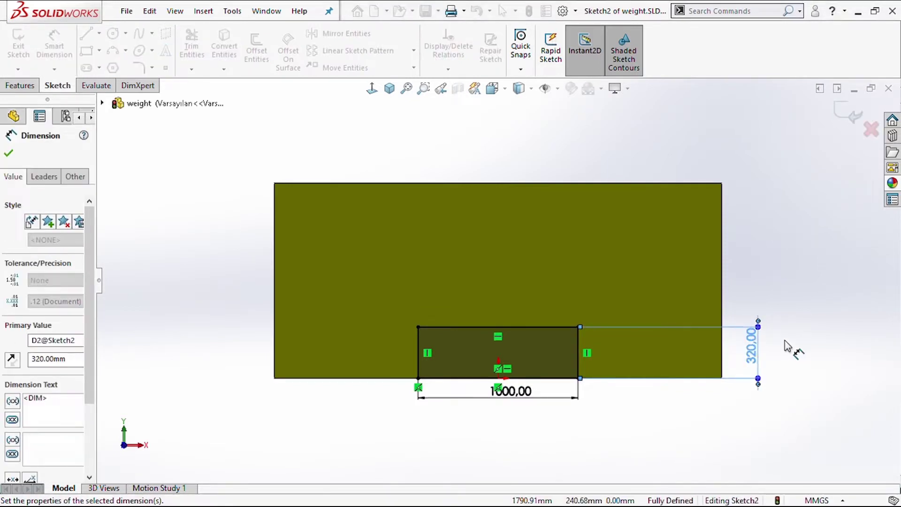
{"action": "left_click", "coordinate": [798, 334]}
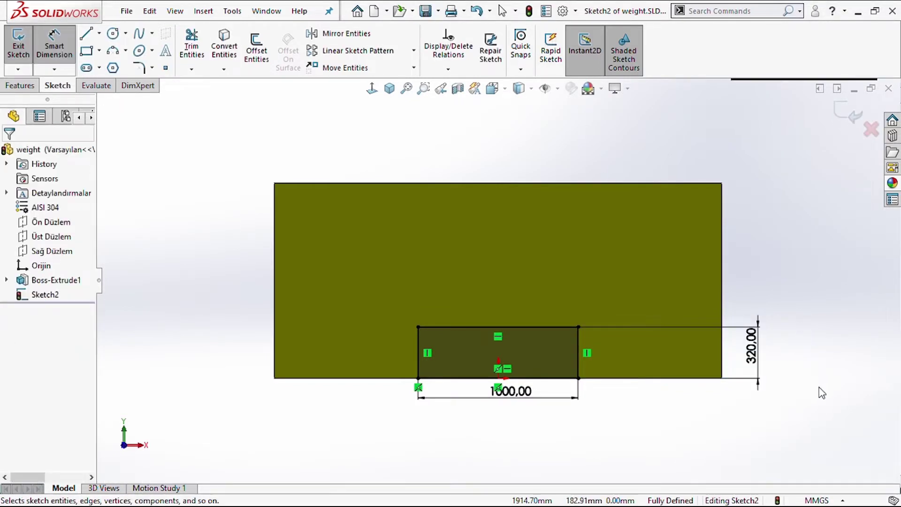
{"action": "key", "text": "Escape"}
{"action": "left_click", "coordinate": [18, 85]}
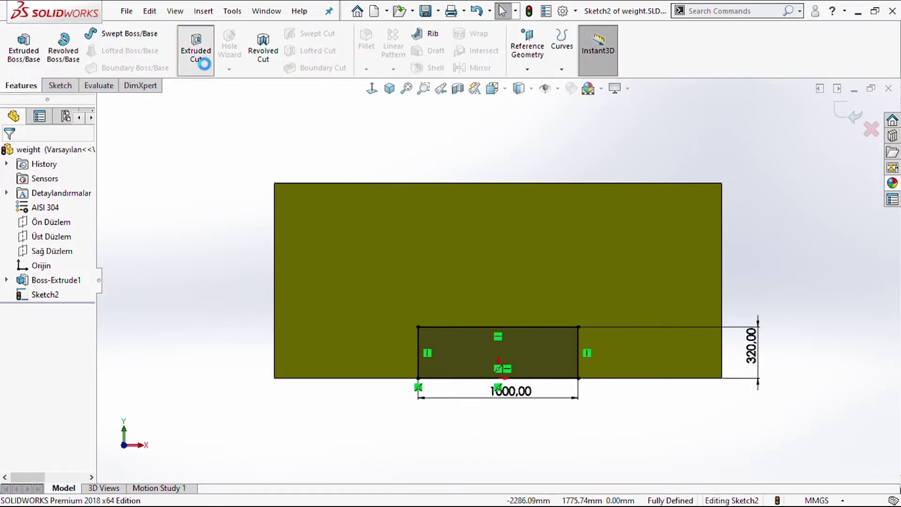
Cut the rectangle 400 mm blind into the weight block
{"action": "left_click", "coordinate": [196, 49]}
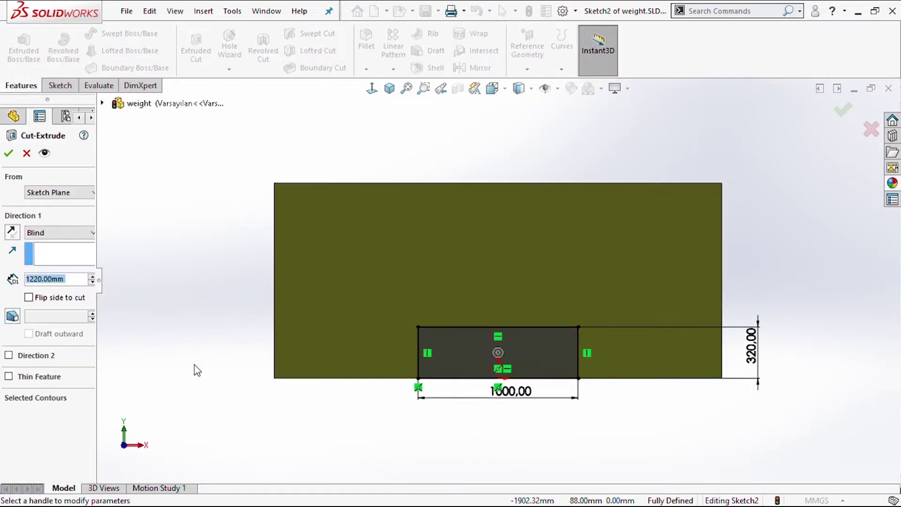
{"action": "type", "text": "40"}
{"action": "key", "text": "Return"}
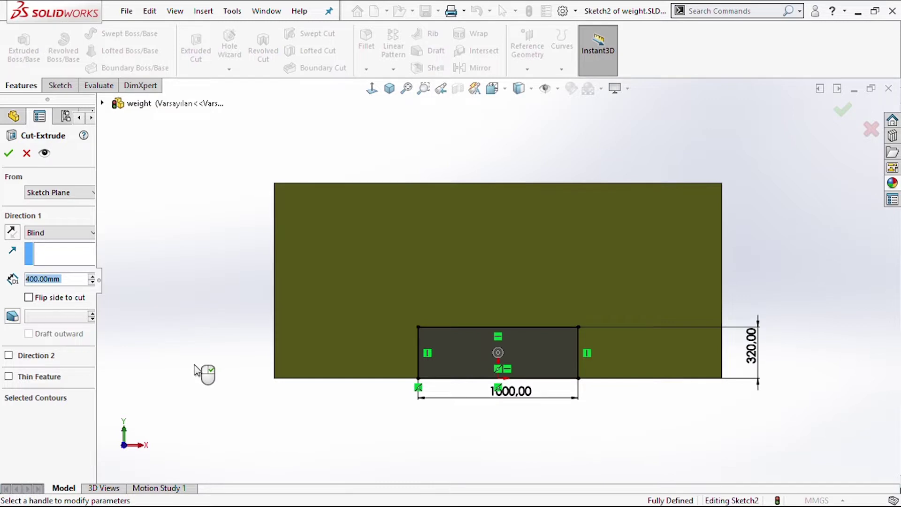
{"action": "left_click", "coordinate": [8, 153]}
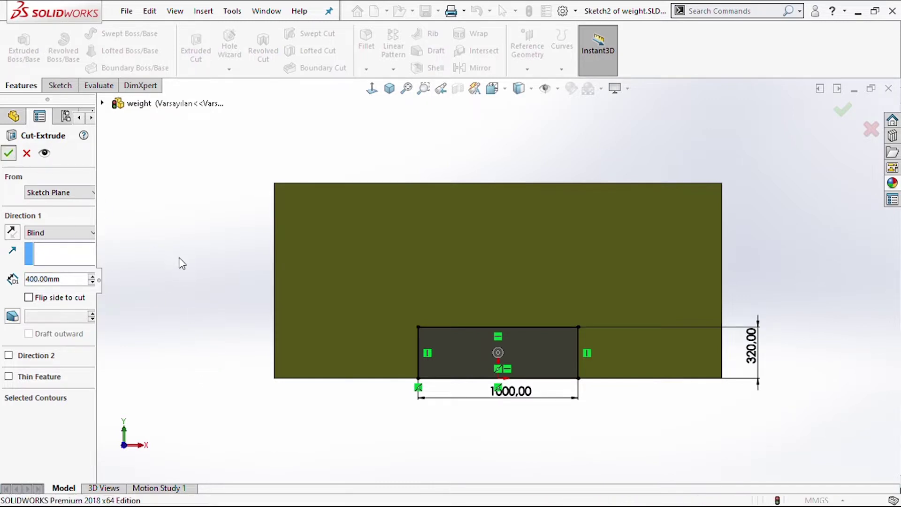
{"action": "mouse_move", "coordinate": [225, 259]}
{"action": "middle_mouse_down"}
{"action": "mouse_move", "coordinate": [239, 226]}
{"action": "mouse_move", "coordinate": [212, 293]}
{"action": "mouse_move", "coordinate": [255, 178]}
{"action": "mouse_move", "coordinate": [325, 196]}
{"action": "mouse_move", "coordinate": [247, 157]}
{"action": "mouse_move", "coordinate": [315, 238]}
{"action": "mouse_move", "coordinate": [346, 226]}
{"action": "middle_mouse_up"}
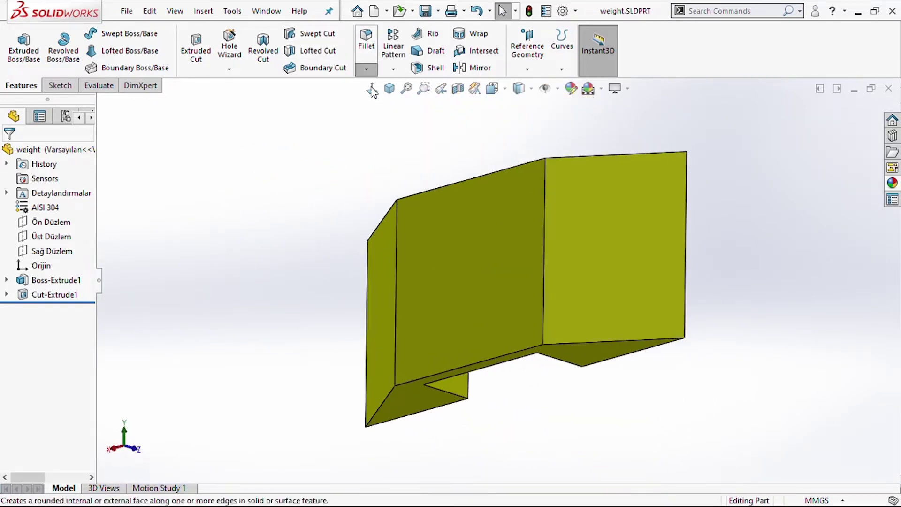
Chamfer the three lower edges around the notch at 20 mm and 74°
{"action": "left_click", "coordinate": [596, 342]}
{"action": "left_click", "coordinate": [531, 356]}
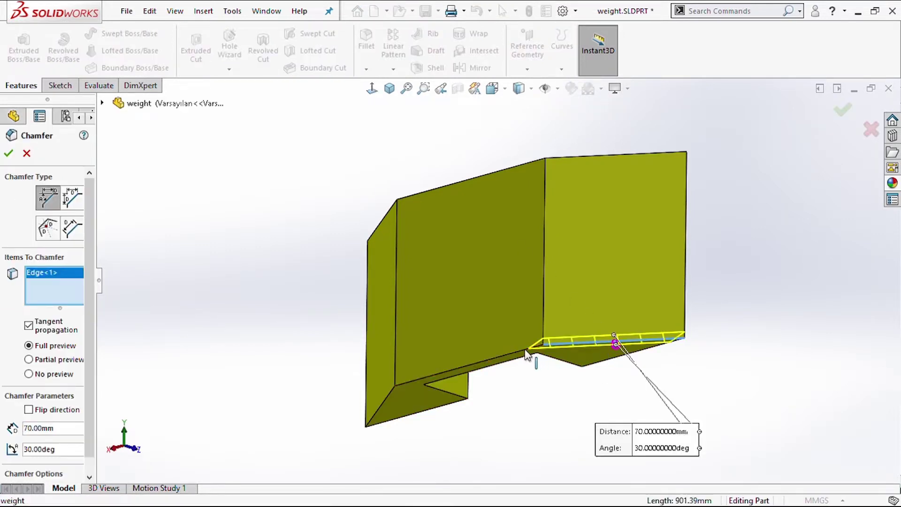
{"action": "mouse_move", "coordinate": [528, 354]}
{"action": "middle_mouse_down"}
{"action": "mouse_move", "coordinate": [587, 274]}
{"action": "mouse_move", "coordinate": [562, 252]}
{"action": "middle_mouse_up"}
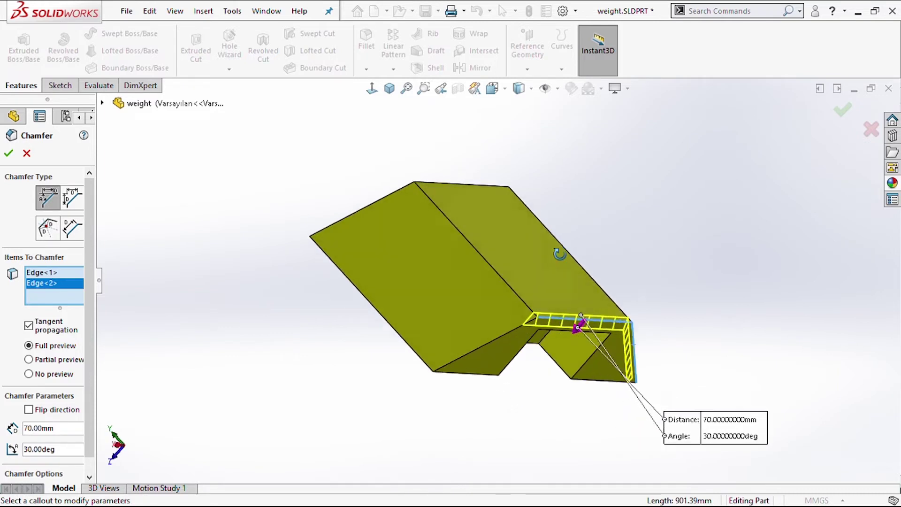
{"action": "left_click", "coordinate": [483, 336]}
{"action": "type", "text": "20"}
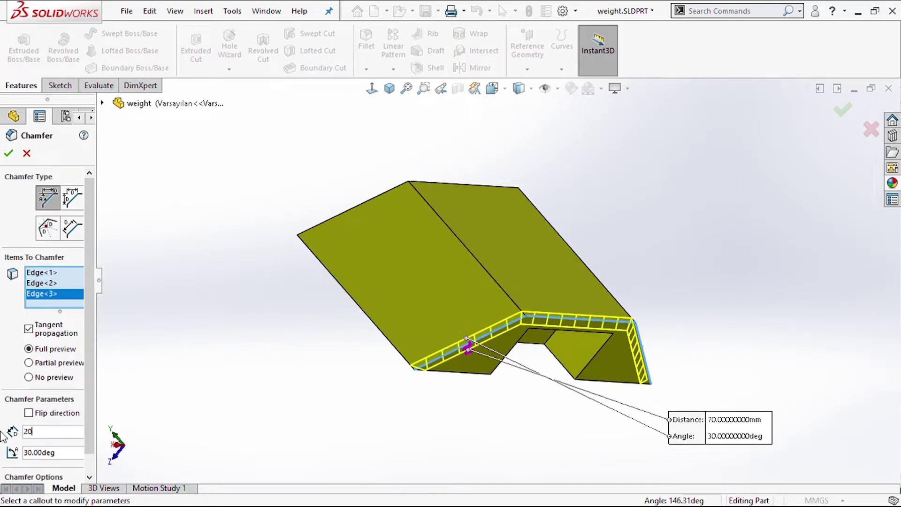
{"action": "key", "text": "Return"}
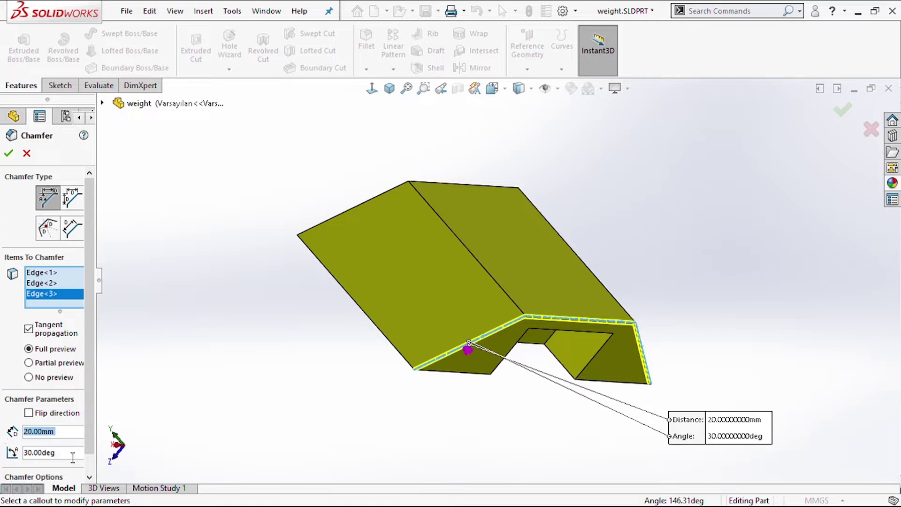
{"action": "key", "text": "Tab"}
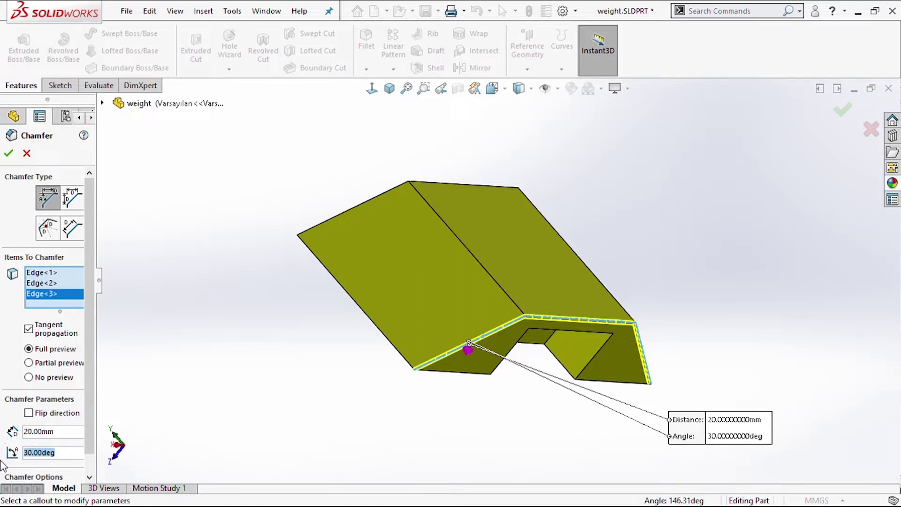
{"action": "type", "text": "74"}
{"action": "key", "text": "Return"}
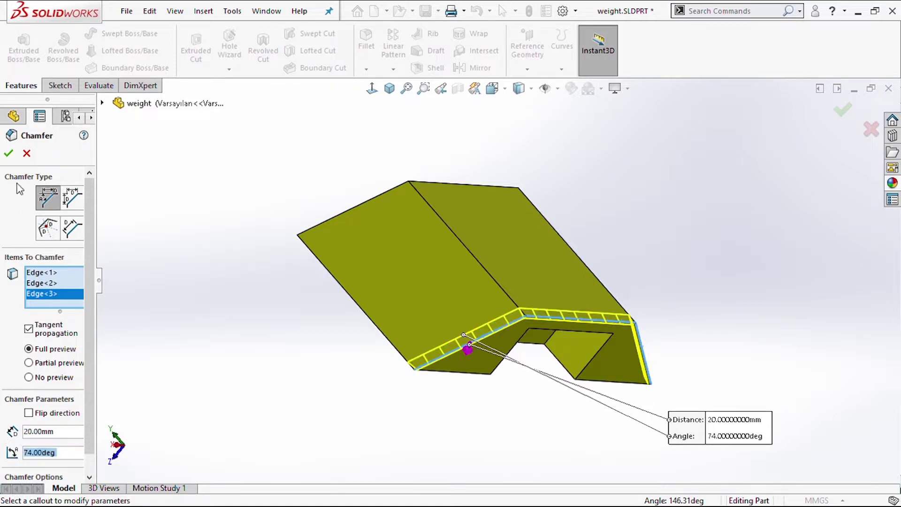
{"action": "left_click", "coordinate": [9, 153]}
{"action": "mouse_move", "coordinate": [573, 191]}
{"action": "middle_mouse_down"}
{"action": "mouse_move", "coordinate": [654, 201]}
{"action": "mouse_move", "coordinate": [573, 288]}
{"action": "mouse_move", "coordinate": [599, 282]}
{"action": "mouse_move", "coordinate": [587, 273]}
{"action": "middle_mouse_up"}
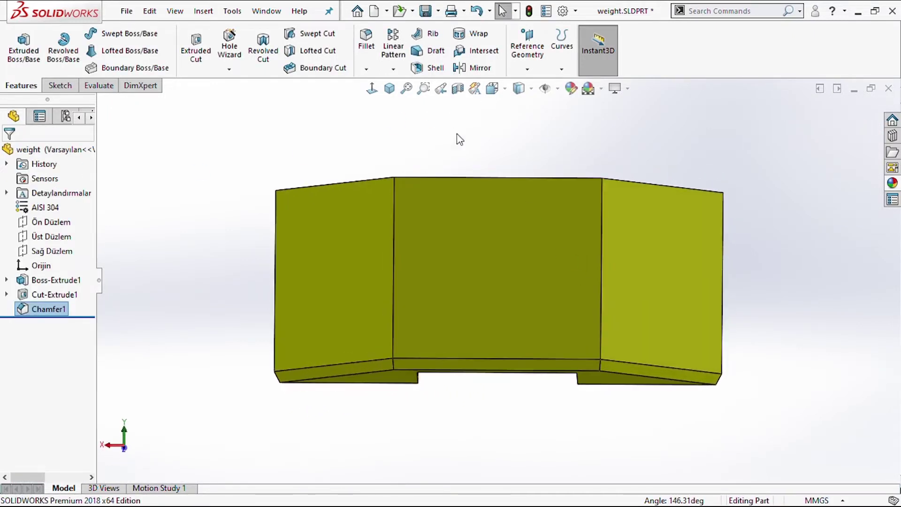
Fillet the two vertical edges of the middle front face at 100 mm radius
{"action": "left_click", "coordinate": [376, 49]}
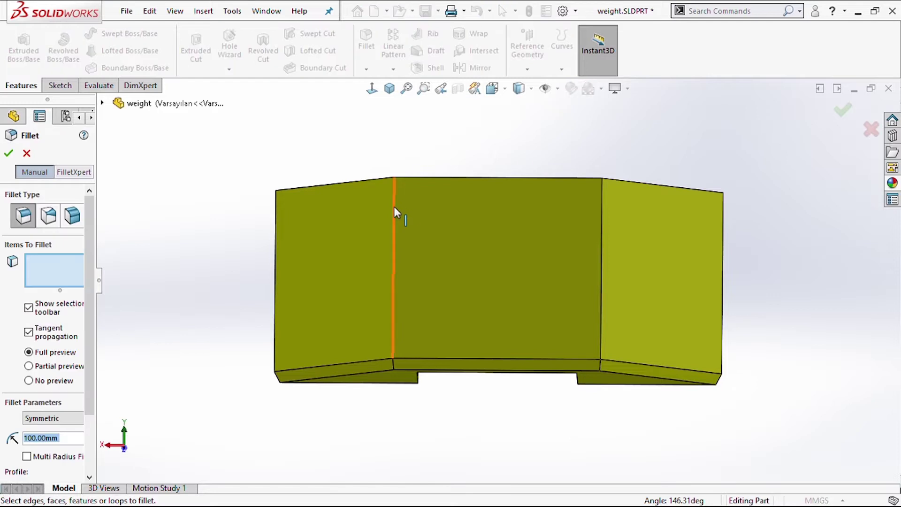
{"action": "left_click", "coordinate": [394, 206]}
{"action": "left_click", "coordinate": [602, 256]}
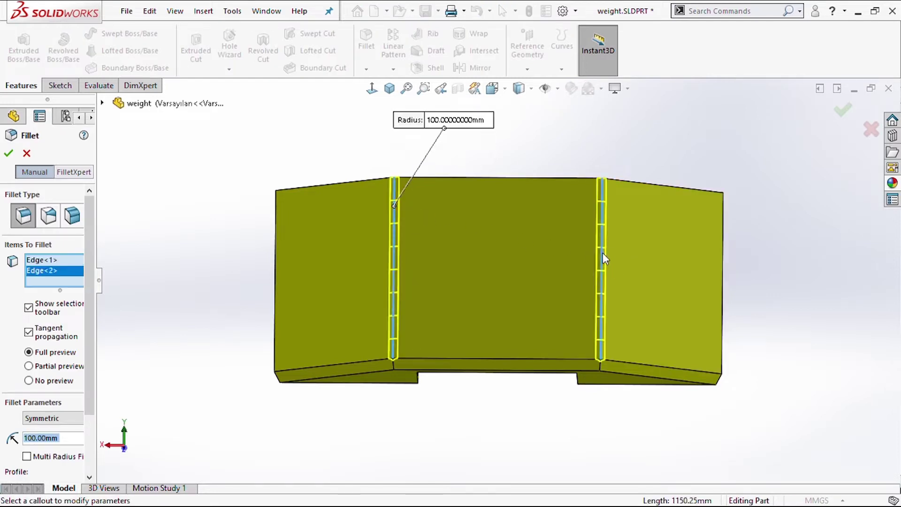
{"action": "left_click", "coordinate": [9, 155]}
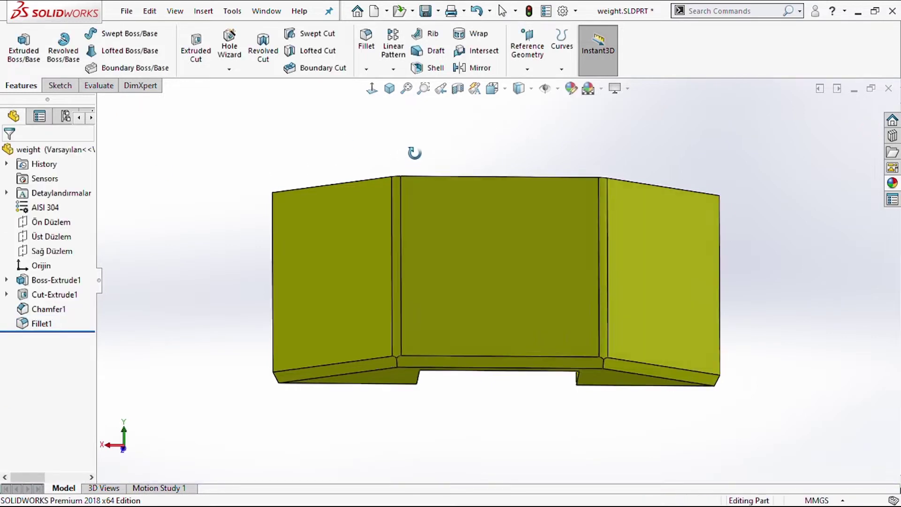
{"action": "mouse_move", "coordinate": [412, 151]}
{"action": "middle_mouse_down"}
{"action": "mouse_move", "coordinate": [427, 47]}
{"action": "mouse_move", "coordinate": [459, 136]}
{"action": "mouse_move", "coordinate": [455, 106]}
{"action": "mouse_move", "coordinate": [446, 187]}
{"action": "mouse_move", "coordinate": [474, 263]}
{"action": "mouse_move", "coordinate": [460, 321]}
{"action": "mouse_move", "coordinate": [462, 365]}
{"action": "mouse_move", "coordinate": [457, 357]}
{"action": "middle_mouse_up"}
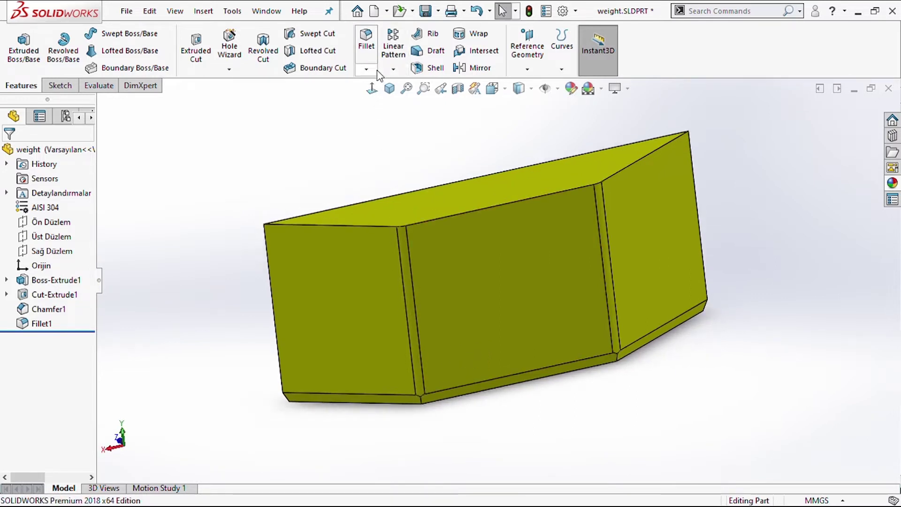
Chamfer the block's top front edge chain at 70 mm and 30°
{"action": "left_click", "coordinate": [366, 69]}
{"action": "left_click", "coordinate": [375, 107]}
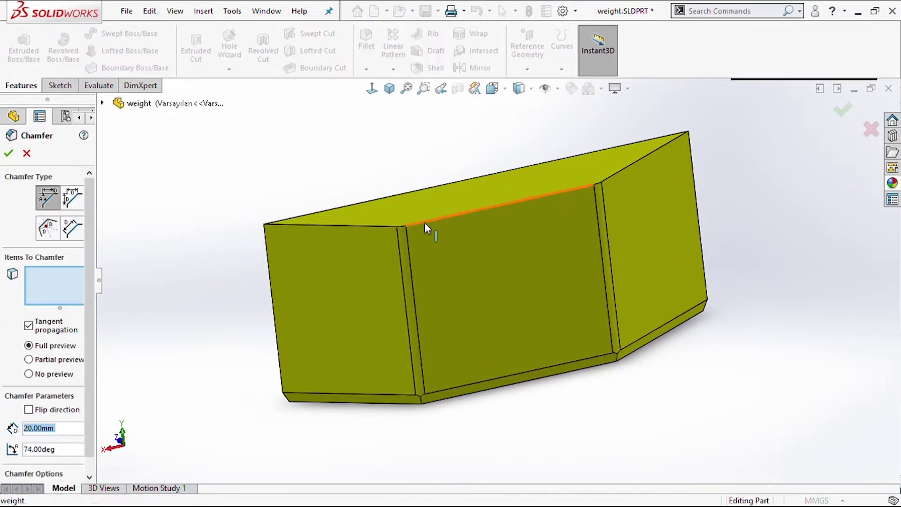
{"action": "left_click", "coordinate": [425, 223]}
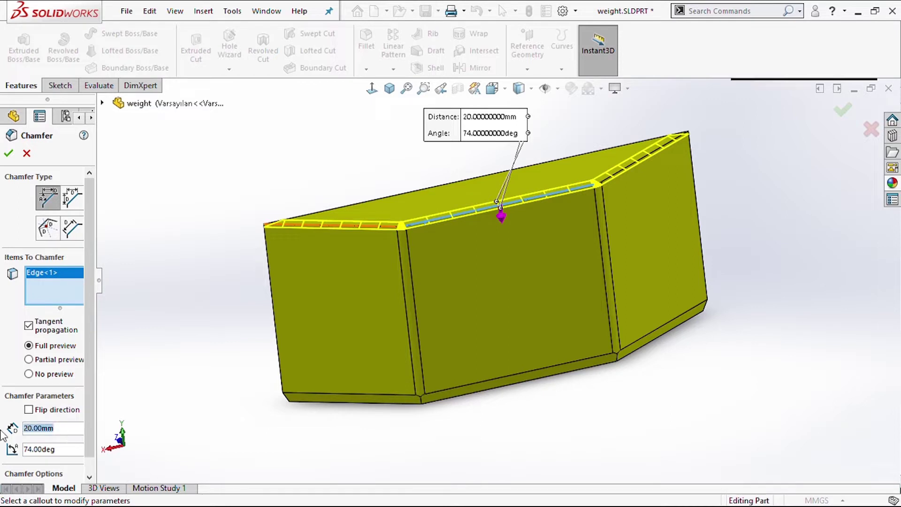
{"action": "type", "text": "70"}
{"action": "key", "text": "Return"}
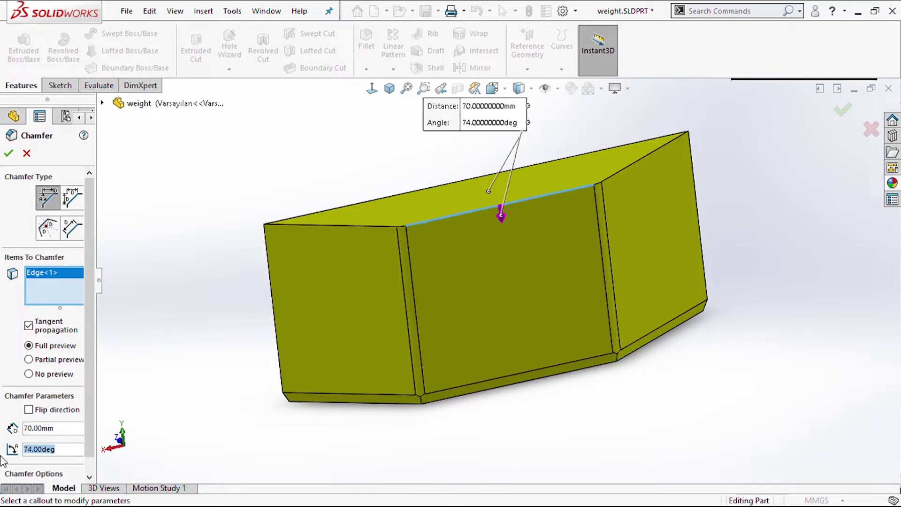
{"action": "type", "text": "30"}
{"action": "key", "text": "Return"}
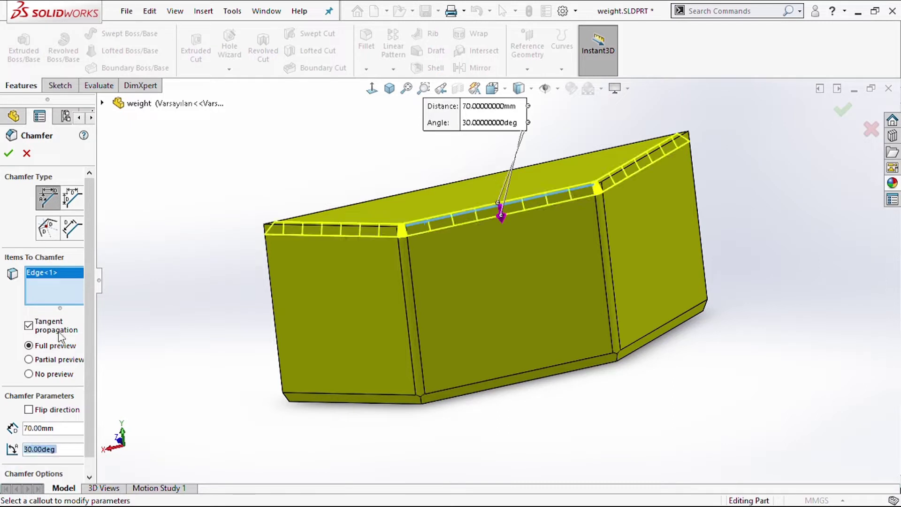
{"action": "left_click", "coordinate": [10, 155]}
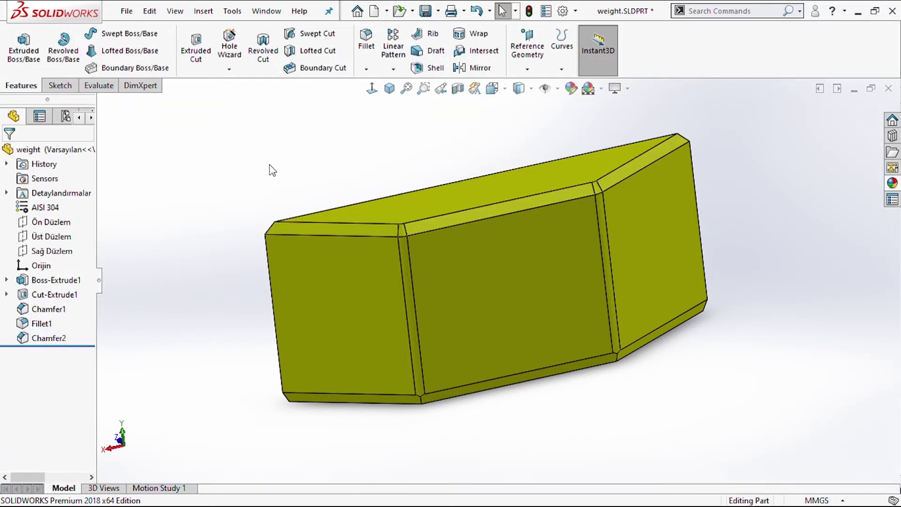
{"action": "scroll", "coordinate": [506, 286], "scroll_direction": "up", "scroll_amount": 2}
{"action": "mouse_move", "coordinate": [691, 268]}
{"action": "middle_mouse_down"}
{"action": "mouse_move", "coordinate": [647, 310]}
{"action": "mouse_move", "coordinate": [770, 331]}
{"action": "middle_mouse_up"}
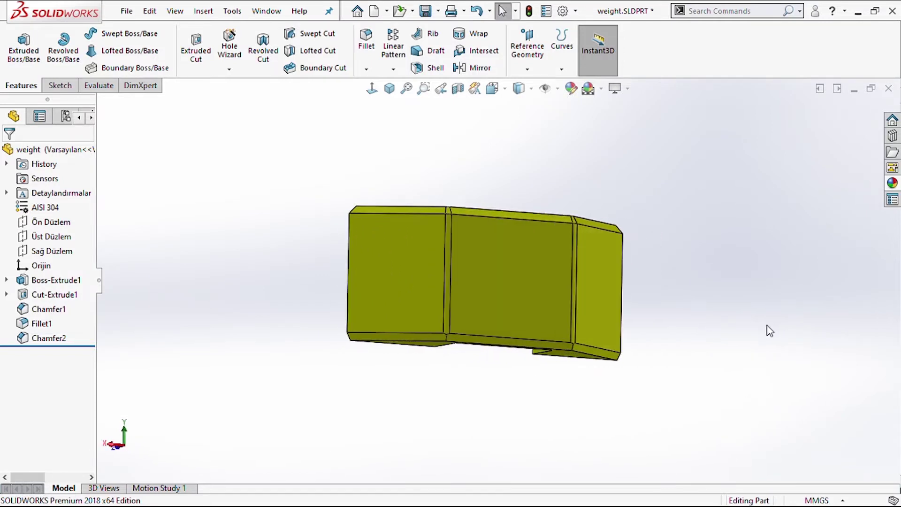
Sketch on the middle front face a rectangle offset 200 mm inward from its edges
{"action": "left_click", "coordinate": [509, 262]}
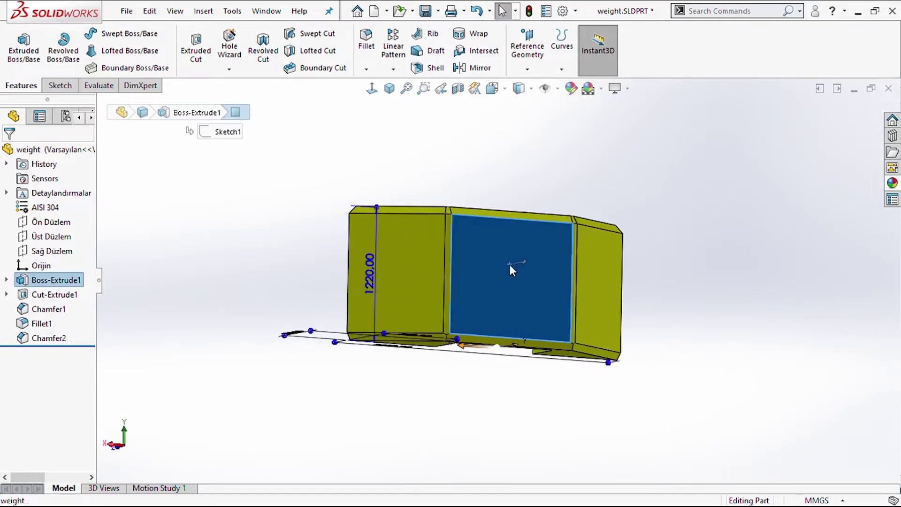
{"action": "left_click", "coordinate": [572, 230]}
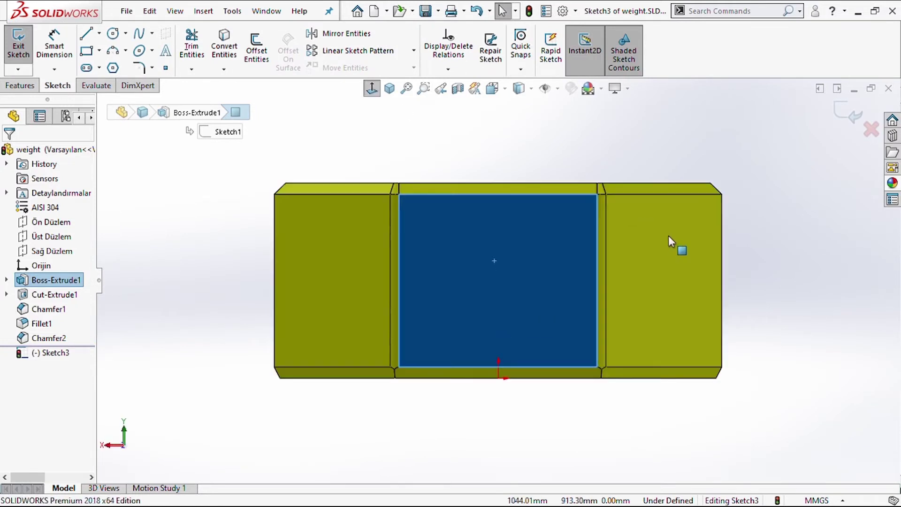
{"action": "left_click", "coordinate": [256, 47]}
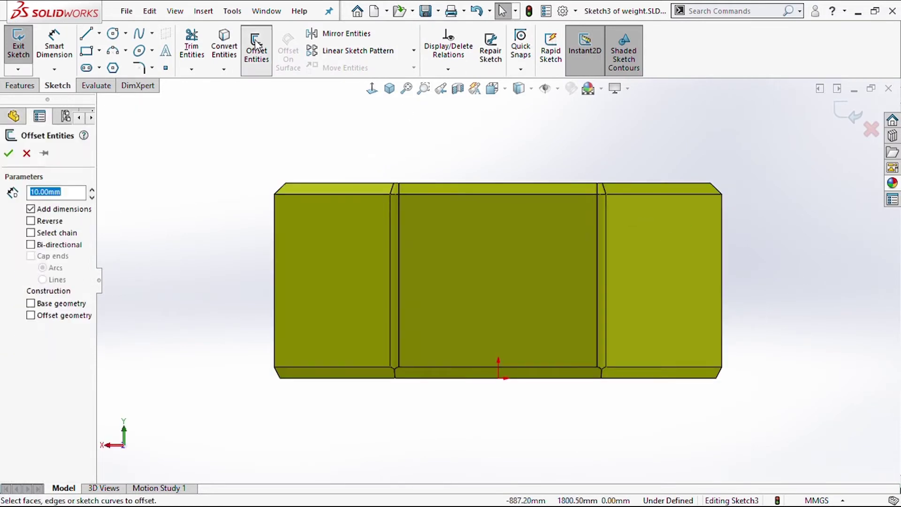
{"action": "left_click", "coordinate": [425, 232]}
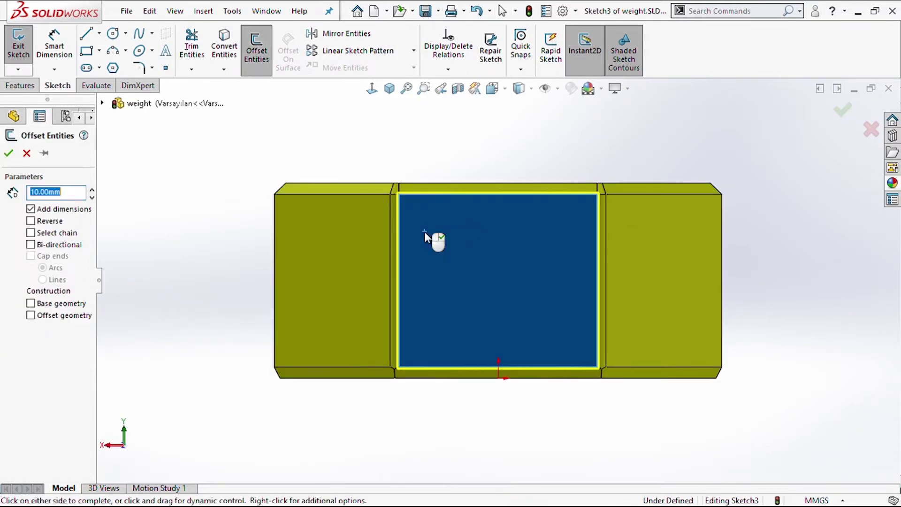
{"action": "left_click", "coordinate": [45, 220]}
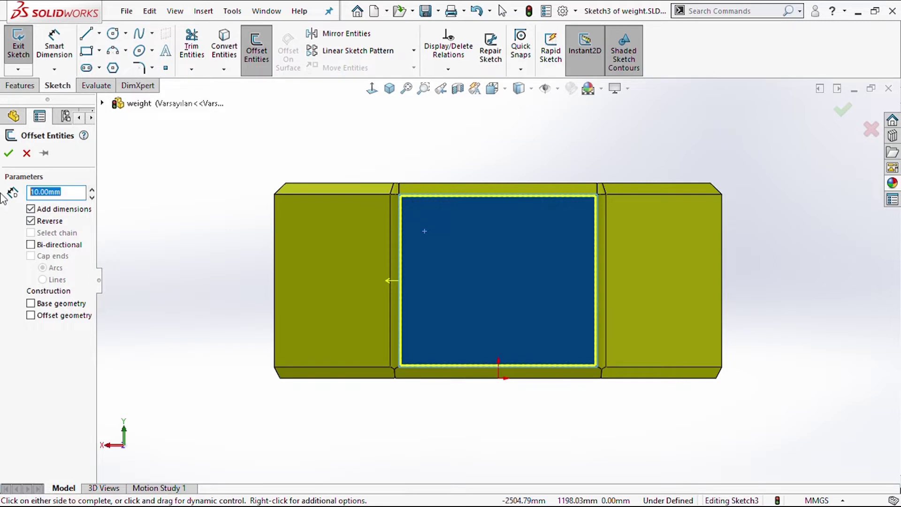
{"action": "type", "text": "200"}
{"action": "key", "text": "Return"}
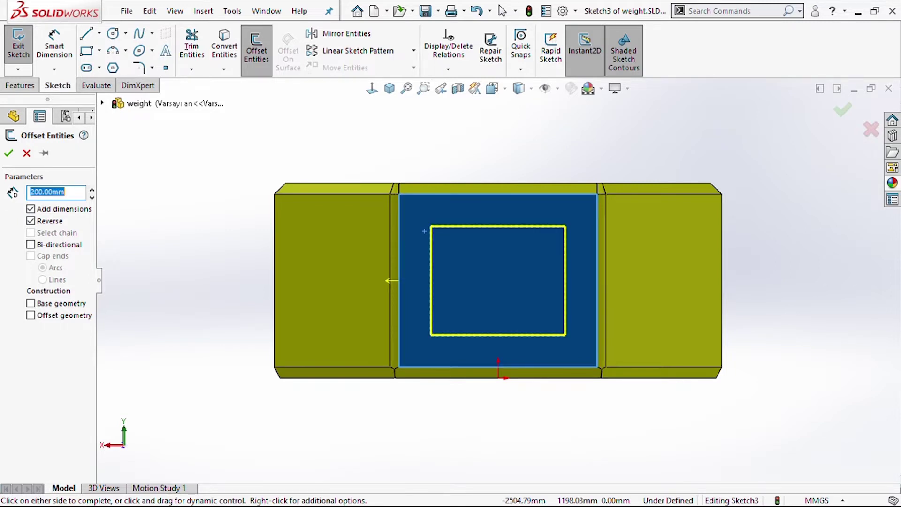
{"action": "left_click", "coordinate": [13, 154]}
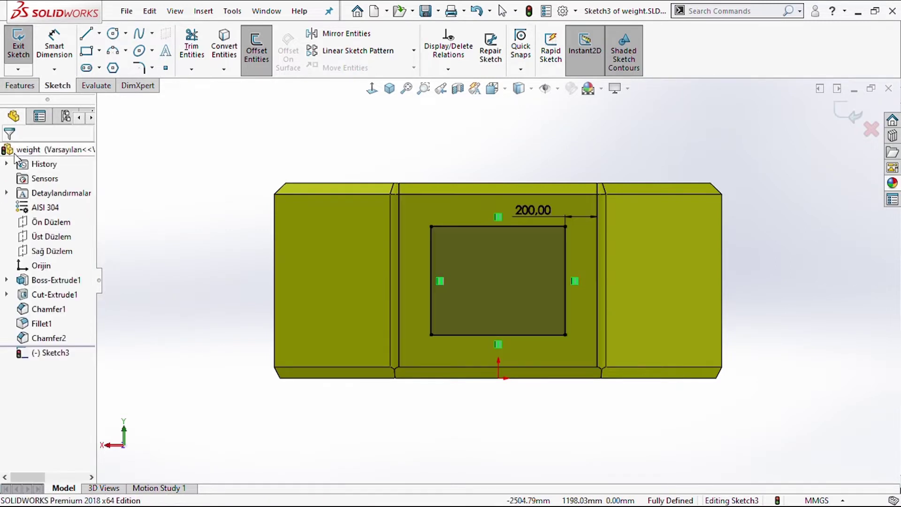
{"action": "left_click", "coordinate": [20, 85]}
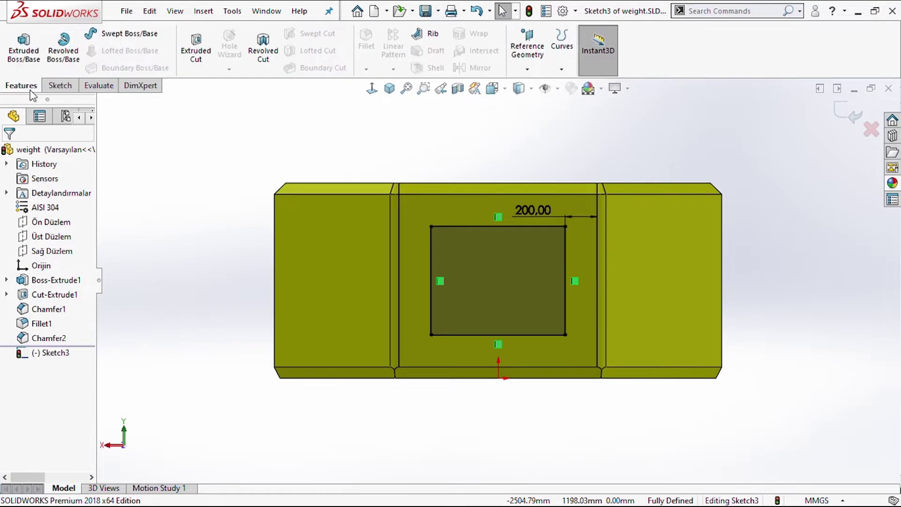
Cut the offset rectangle 10 mm blind into the middle face, then inspect the pocket
{"action": "left_click", "coordinate": [212, 57]}
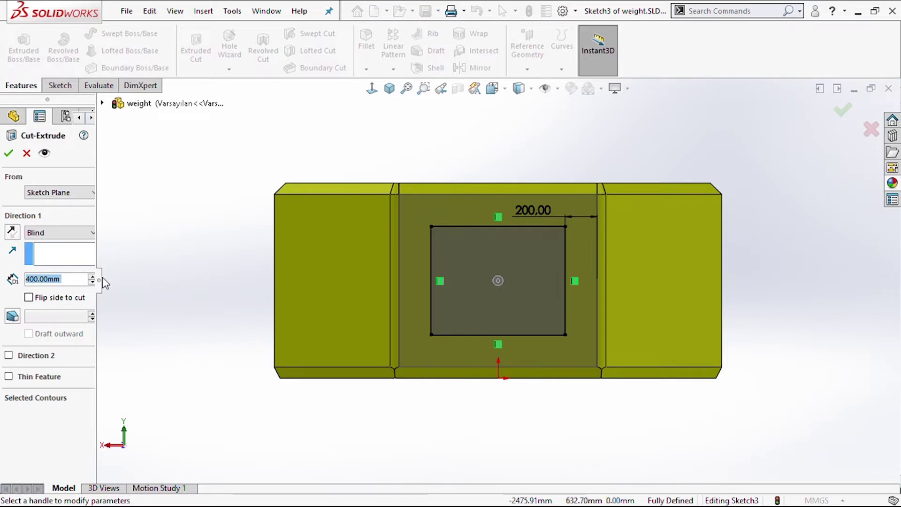
{"action": "type", "text": "10"}
{"action": "key", "text": "Return"}
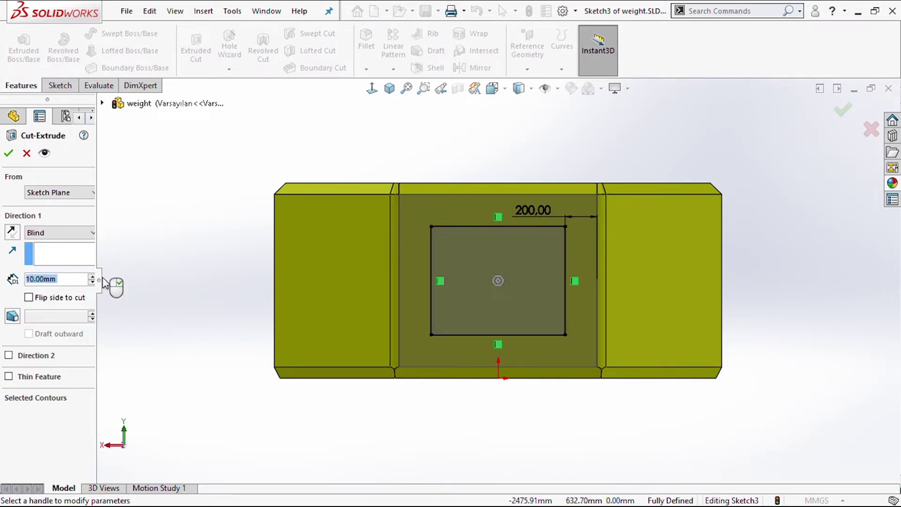
{"action": "mouse_move", "coordinate": [185, 236]}
{"action": "middle_mouse_down"}
{"action": "mouse_move", "coordinate": [238, 245]}
{"action": "mouse_move", "coordinate": [105, 173]}
{"action": "middle_mouse_up"}
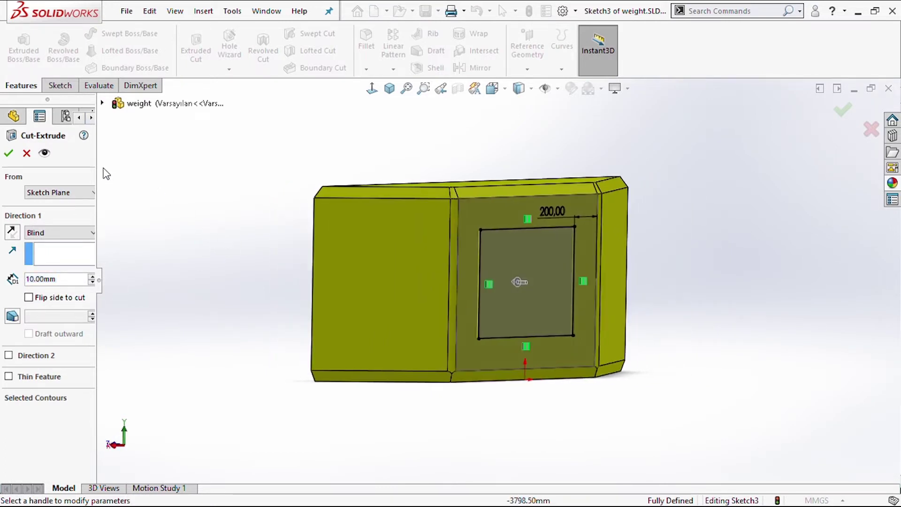
{"action": "left_click", "coordinate": [8, 153]}
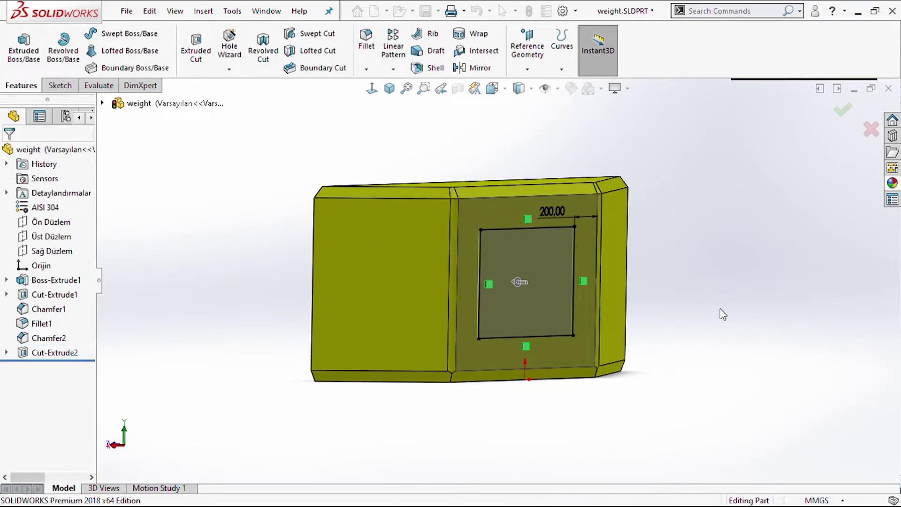
{"action": "mouse_move", "coordinate": [720, 312]}
{"action": "middle_mouse_down"}
{"action": "mouse_move", "coordinate": [699, 276]}
{"action": "mouse_move", "coordinate": [733, 272]}
{"action": "mouse_move", "coordinate": [675, 316]}
{"action": "mouse_move", "coordinate": [522, 300]}
{"action": "middle_mouse_up"}
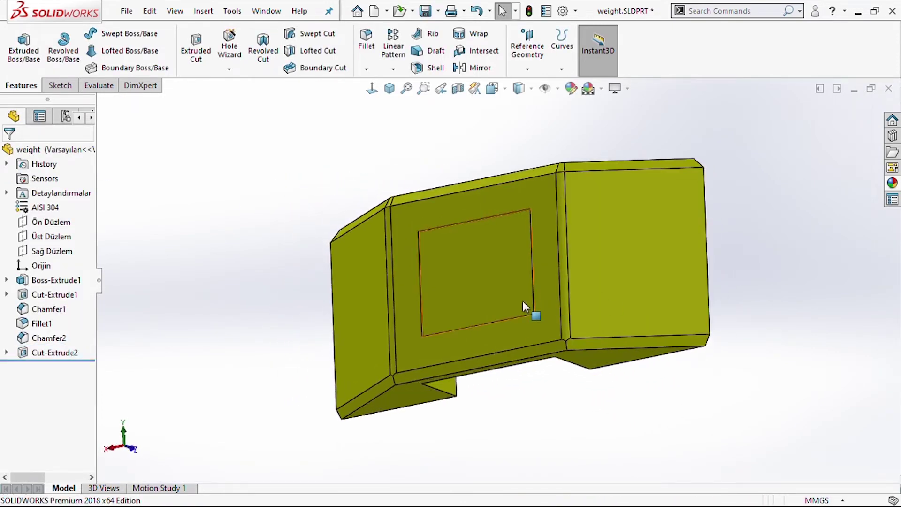
{"action": "scroll", "coordinate": [522, 301], "scroll_direction": "down", "scroll_amount": 5}
{"action": "scroll", "coordinate": [437, 238], "scroll_direction": "up", "scroll_amount": 5}
{"action": "scroll", "coordinate": [412, 149], "scroll_direction": "down", "scroll_amount": 5}
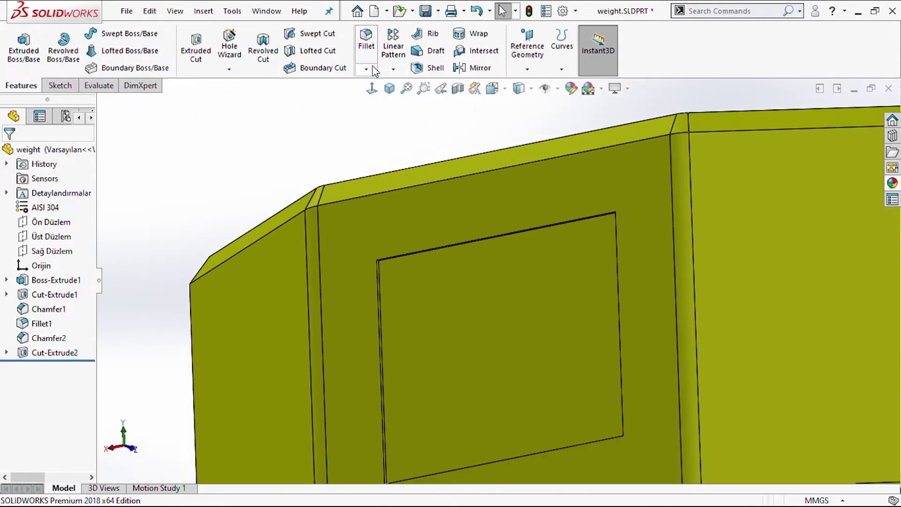
Add a 10 mm fillet to the edges of the pocket face
{"action": "left_click", "coordinate": [452, 358]}
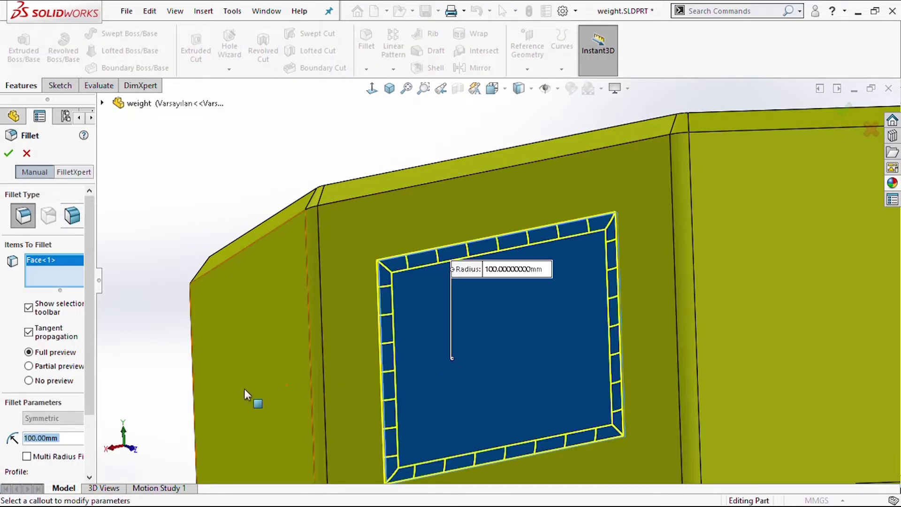
{"action": "scroll", "coordinate": [244, 389], "scroll_direction": "up", "scroll_amount": 3}
{"action": "type", "text": "10"}
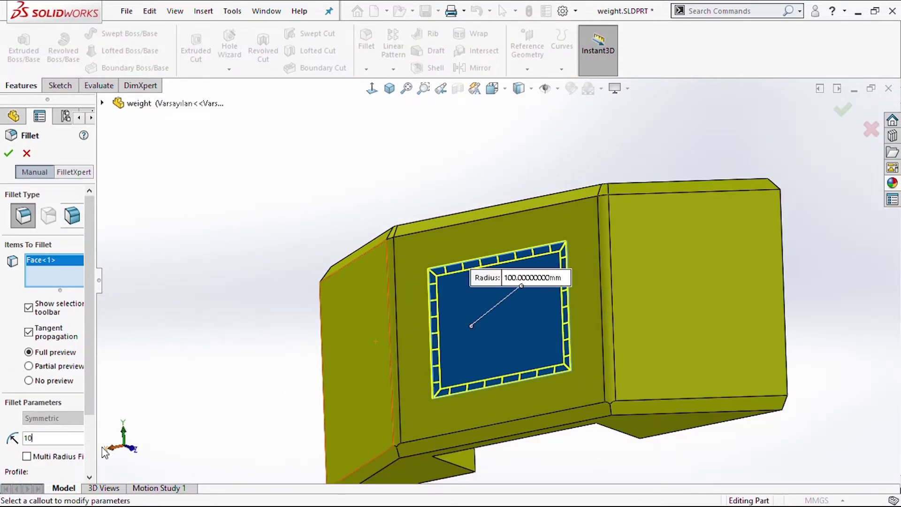
{"action": "key", "text": "Return"}
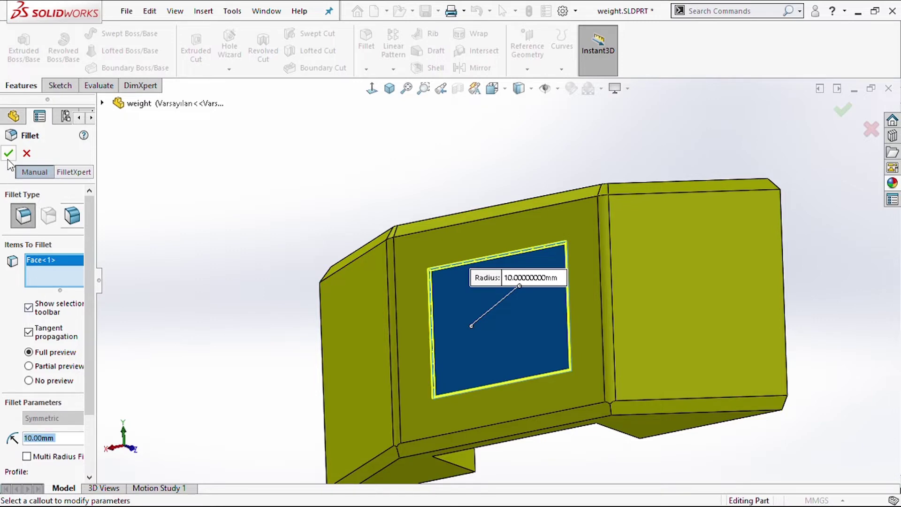
{"action": "left_click", "coordinate": [9, 155]}
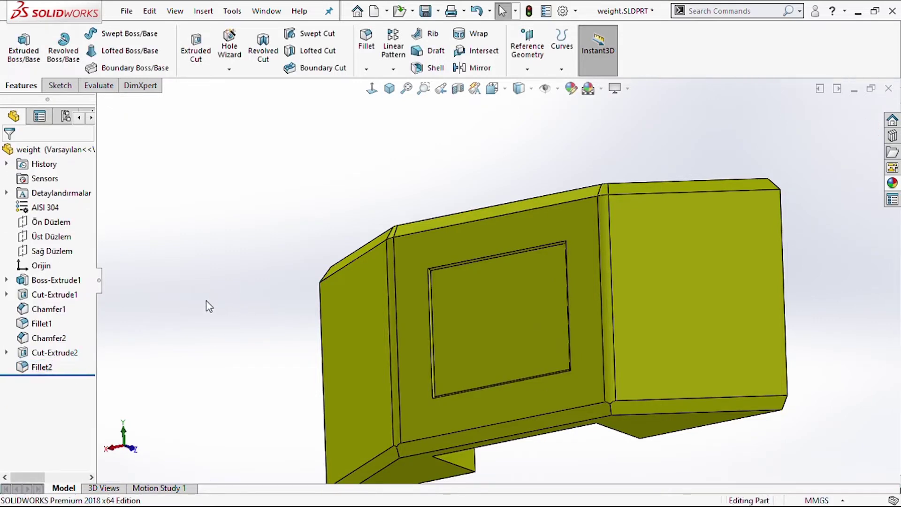
{"action": "left_click", "coordinate": [591, 329]}
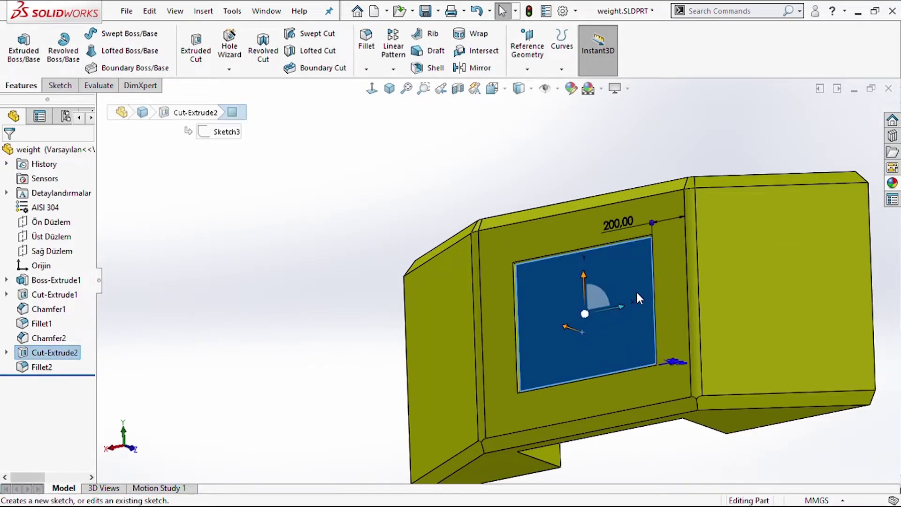
On the pocket floor, sketch a horizontal centerline with its midpoint vertical to the origin
{"action": "left_click", "coordinate": [371, 88]}
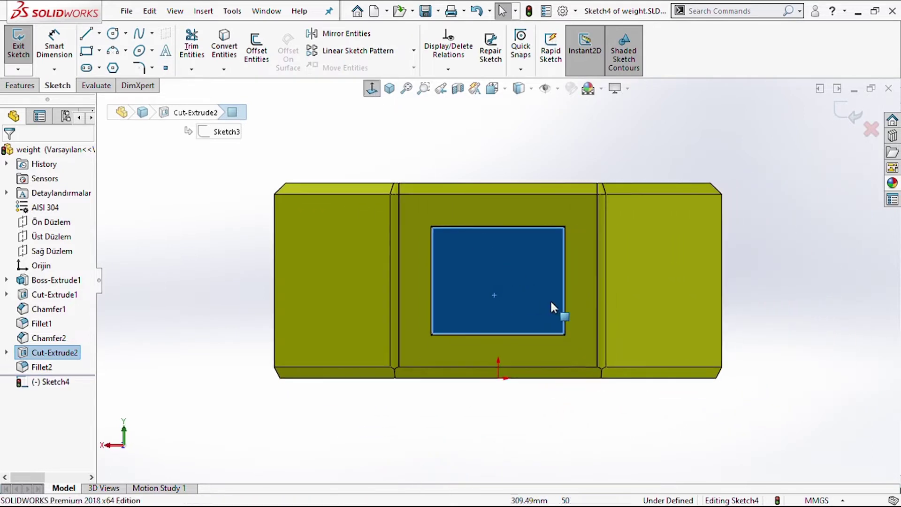
{"action": "left_click", "coordinate": [577, 413]}
{"action": "scroll", "coordinate": [527, 287], "scroll_direction": "down", "scroll_amount": 2}
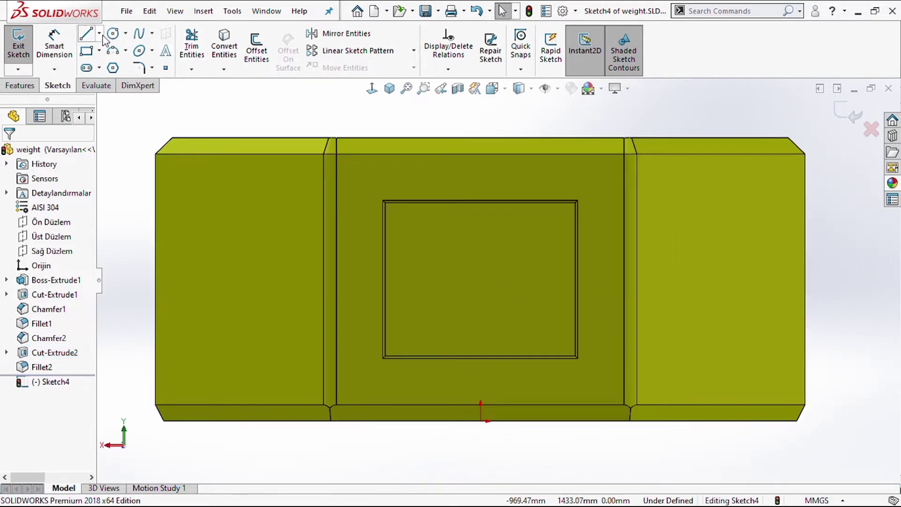
{"action": "left_click", "coordinate": [397, 317]}
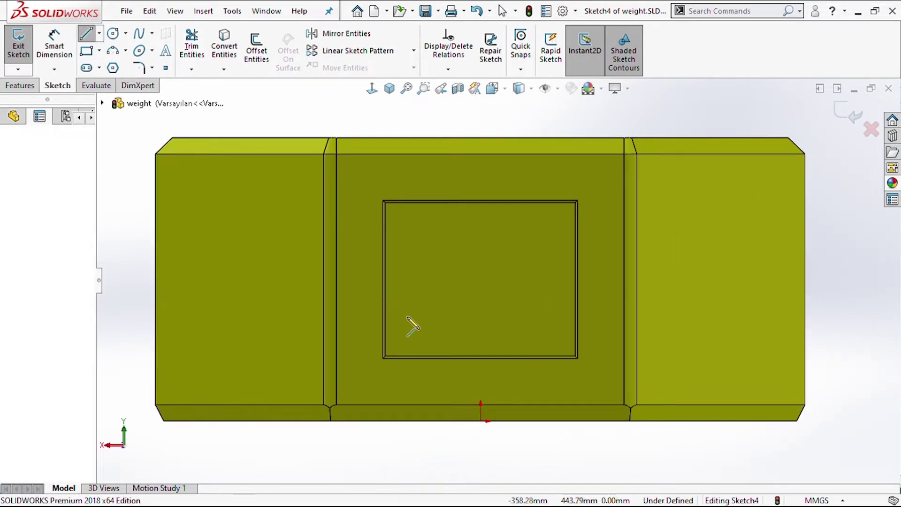
{"action": "left_click", "coordinate": [558, 317]}
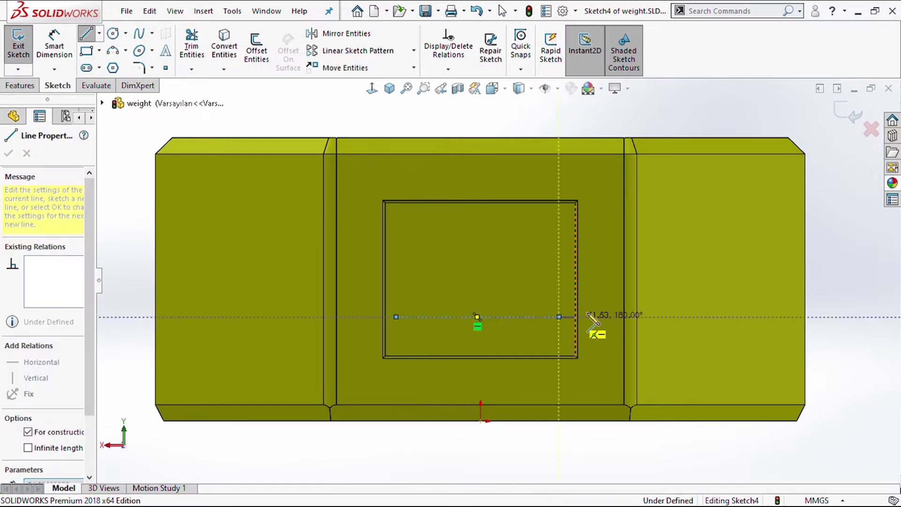
{"action": "key", "text": "Escape"}
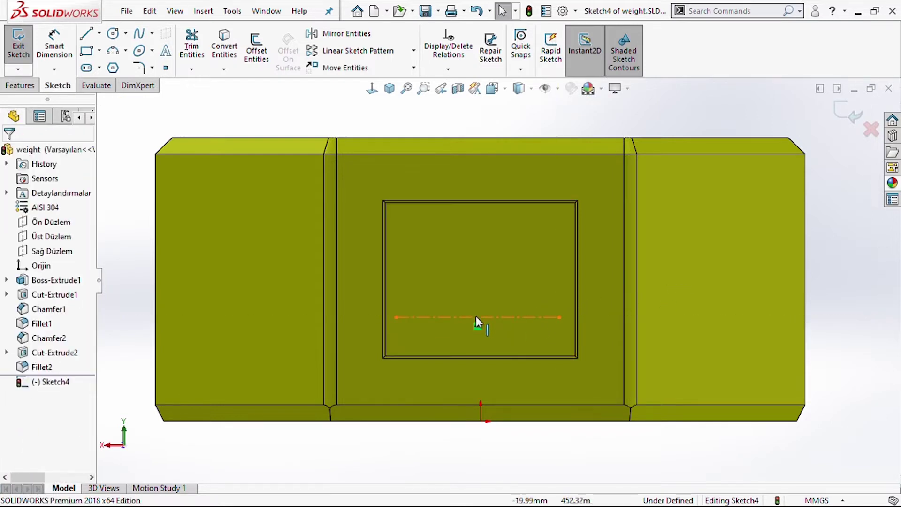
{"action": "left_click", "coordinate": [476, 318]}
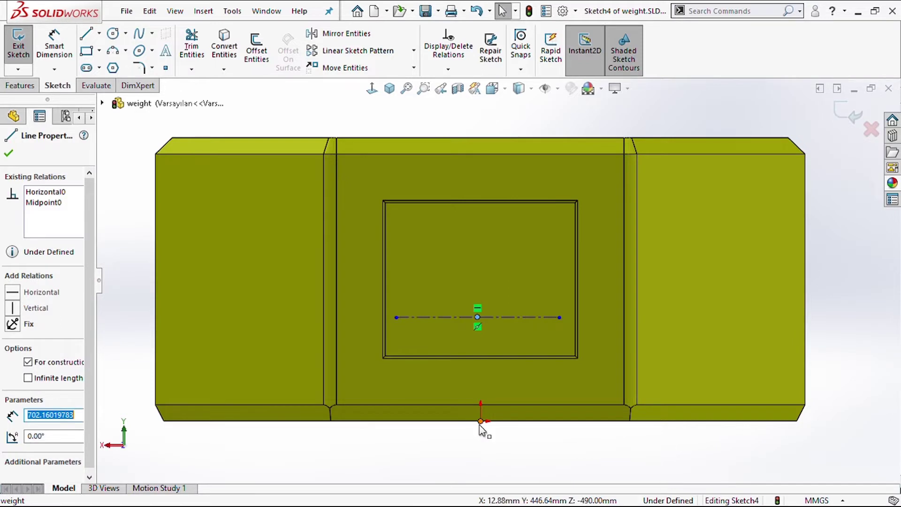
{"action": "left_click", "coordinate": [477, 318]}
{"action": "left_click", "coordinate": [480, 421], "text": "ctrl"}
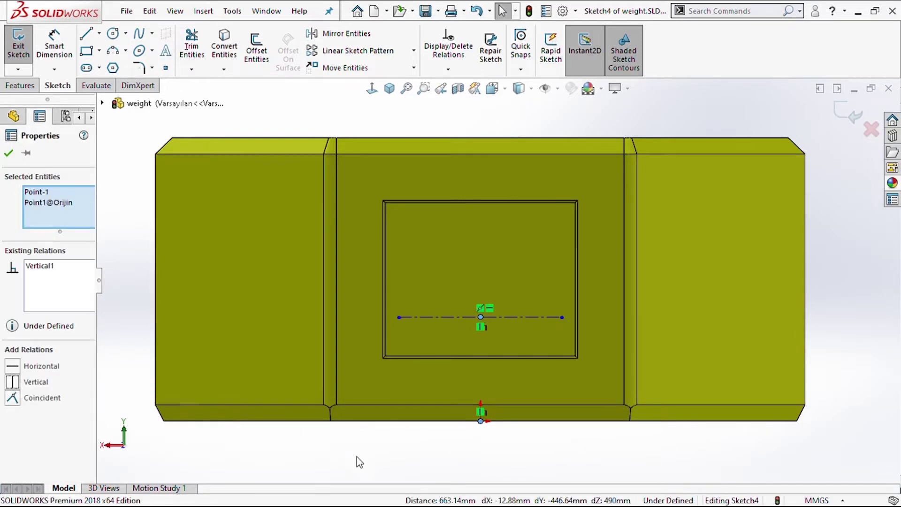
{"action": "left_click", "coordinate": [359, 462]}
Dimension the centerline 700 mm long and 500 mm above the origin
{"action": "left_click", "coordinate": [54, 47]}
{"action": "left_click", "coordinate": [530, 317]}
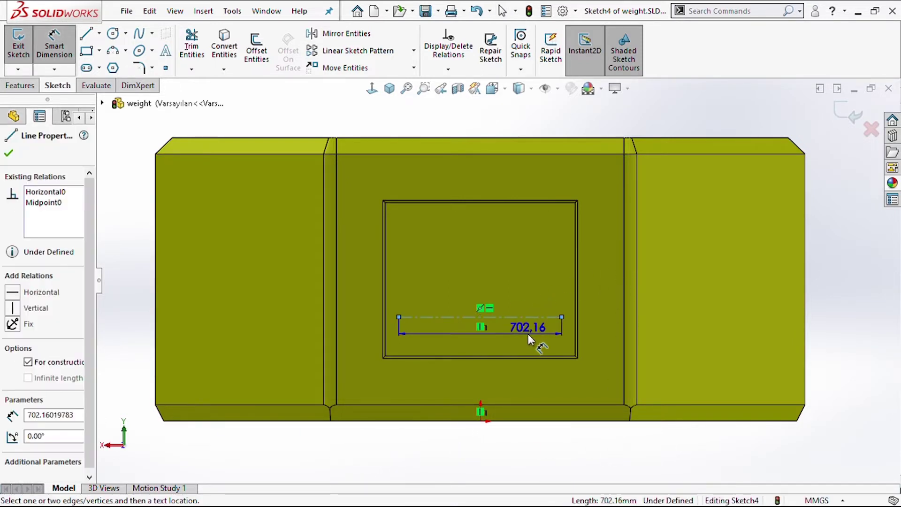
{"action": "left_click", "coordinate": [527, 335]}
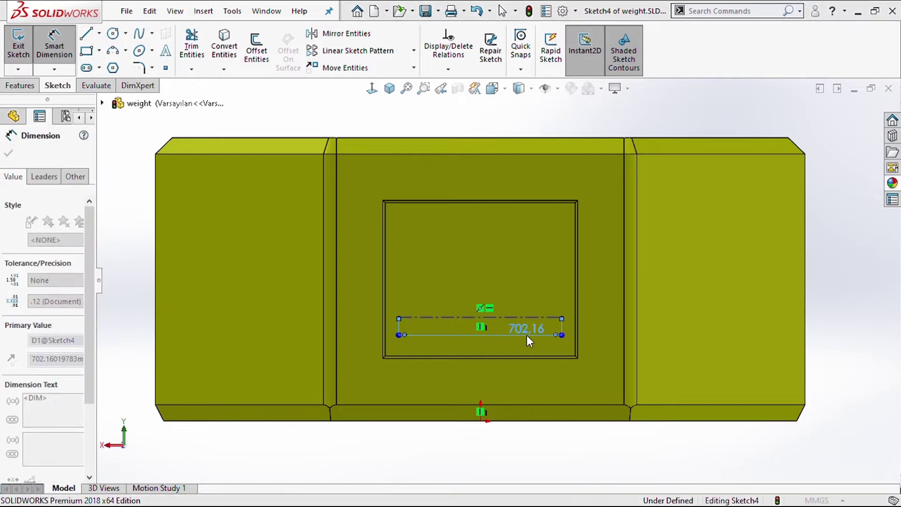
{"action": "type", "text": "700"}
{"action": "key", "text": "Return"}
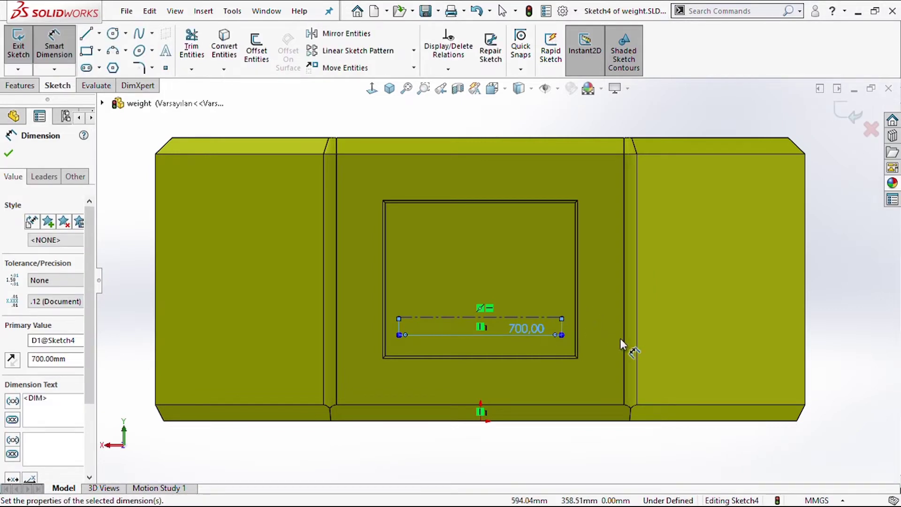
{"action": "left_click", "coordinate": [525, 317]}
{"action": "left_click", "coordinate": [481, 420]}
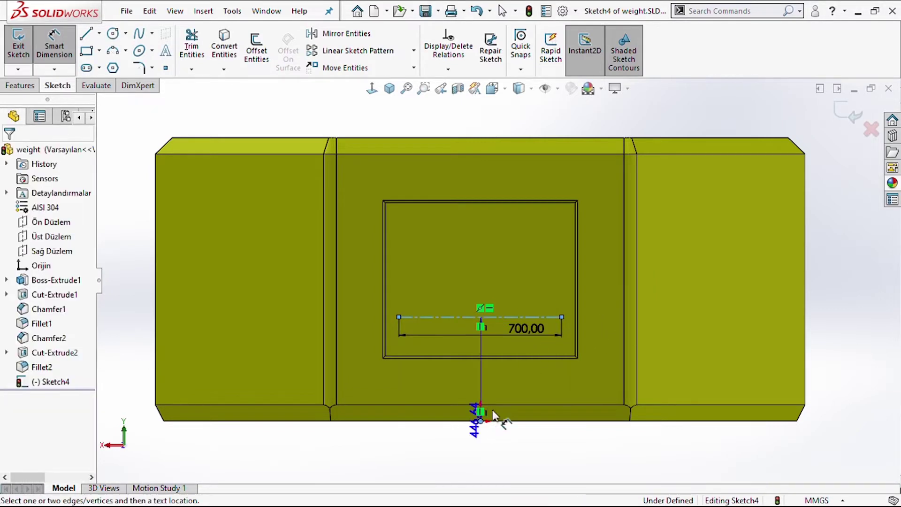
{"action": "left_click", "coordinate": [695, 364]}
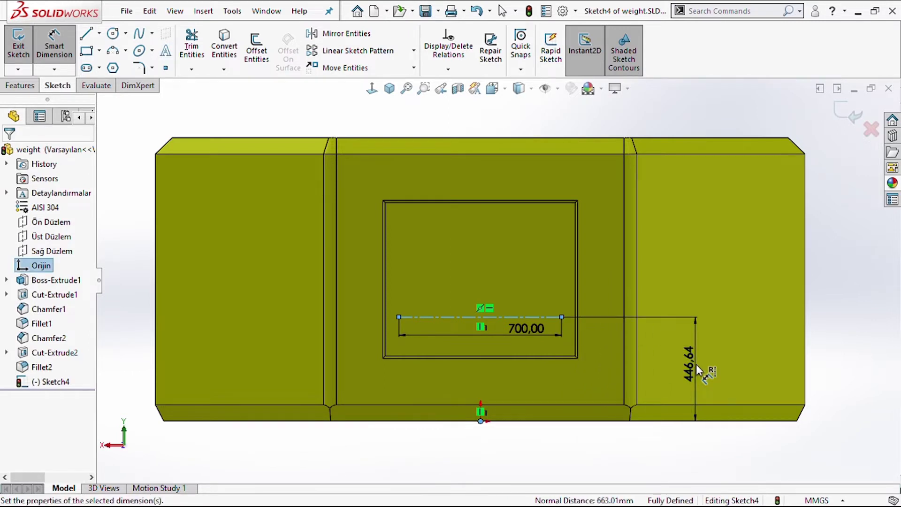
{"action": "type", "text": "500"}
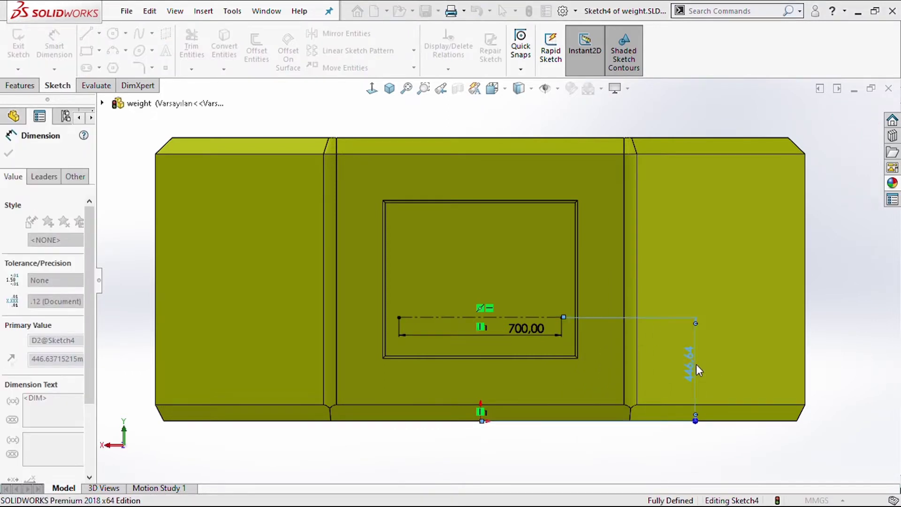
{"action": "key", "text": "Return"}
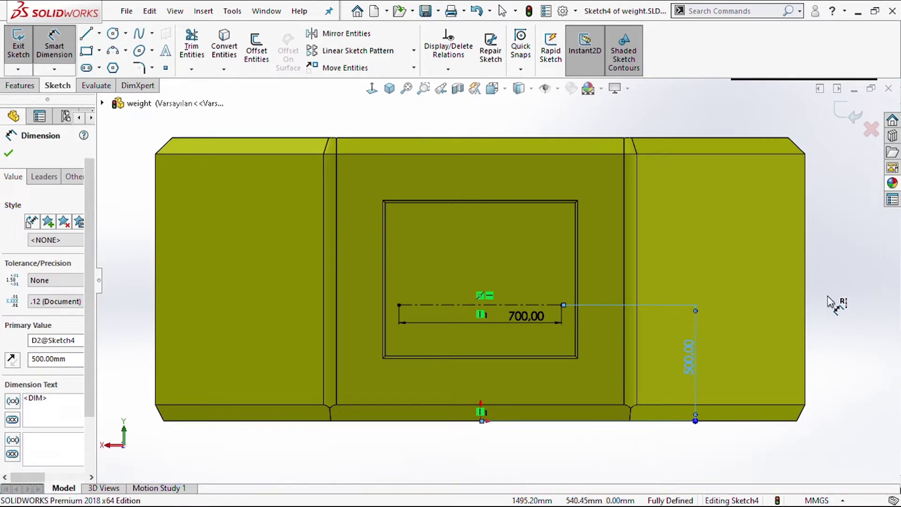
{"action": "key", "text": "Escape"}
{"action": "key", "text": "Escape"}
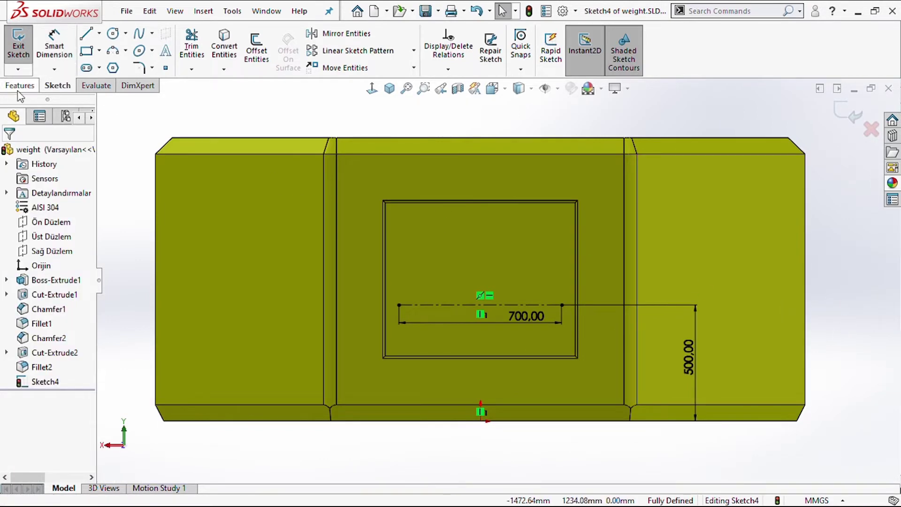
Add sketch text 'MYB' along the 700 mm centerline, without the document font
{"action": "left_click", "coordinate": [166, 50]}
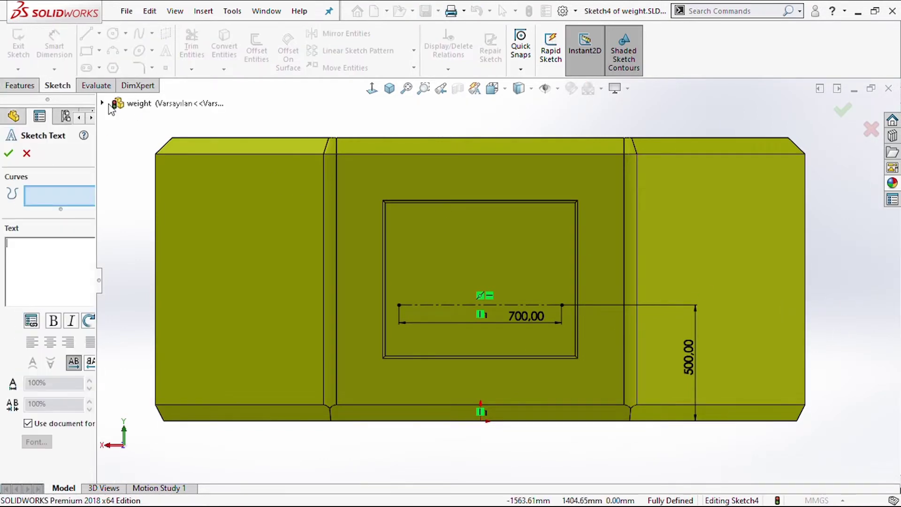
{"action": "left_click", "coordinate": [459, 306]}
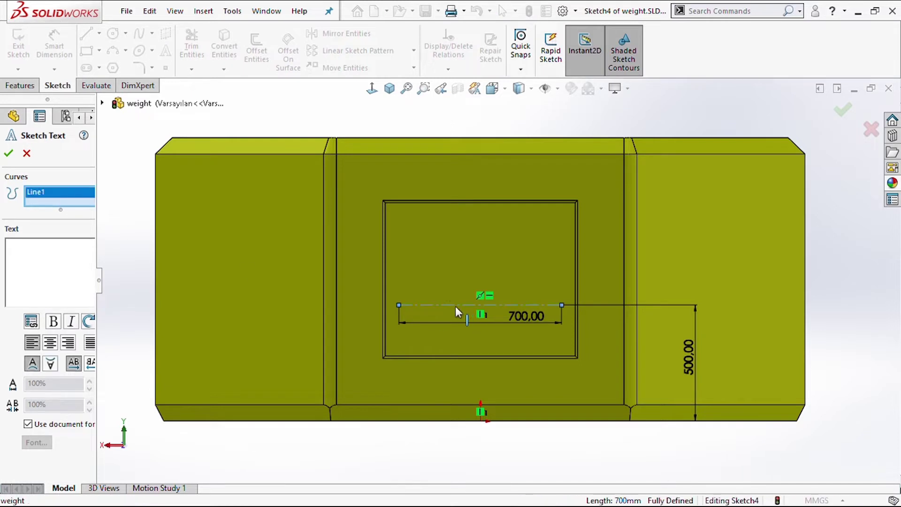
{"action": "left_click", "coordinate": [28, 424]}
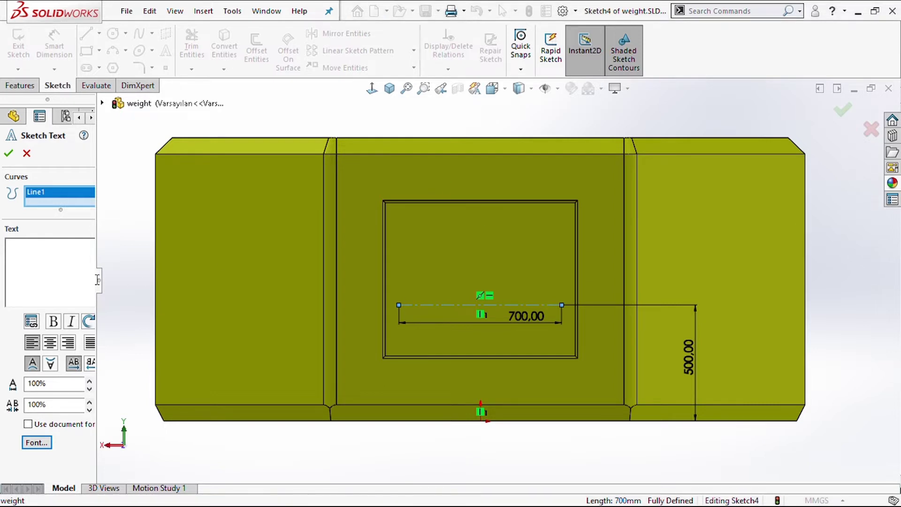
{"action": "type", "text": "MYB"}
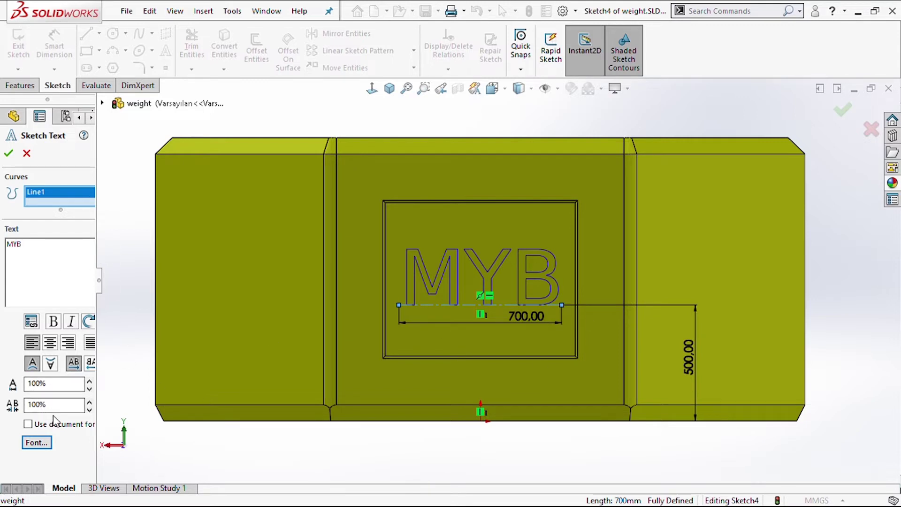
{"action": "left_click", "coordinate": [8, 155]}
{"action": "left_click", "coordinate": [37, 85]}
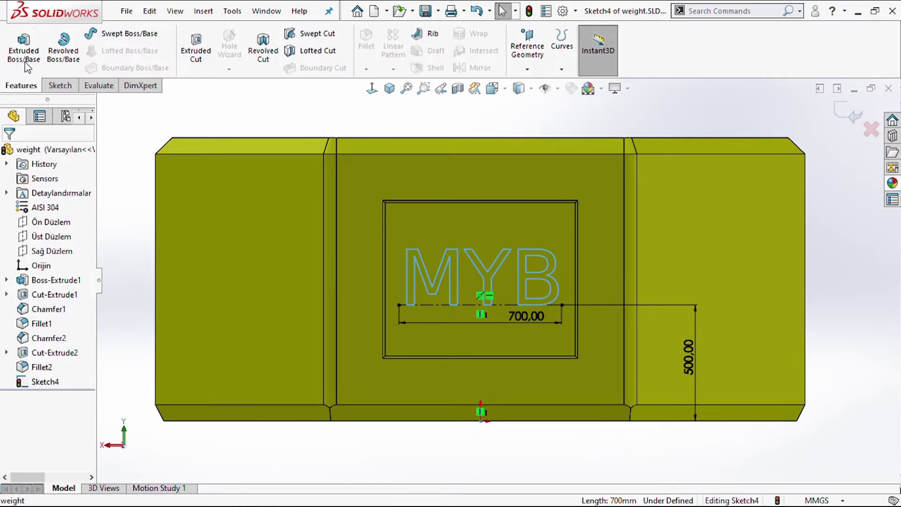
{"action": "left_click", "coordinate": [25, 47]}
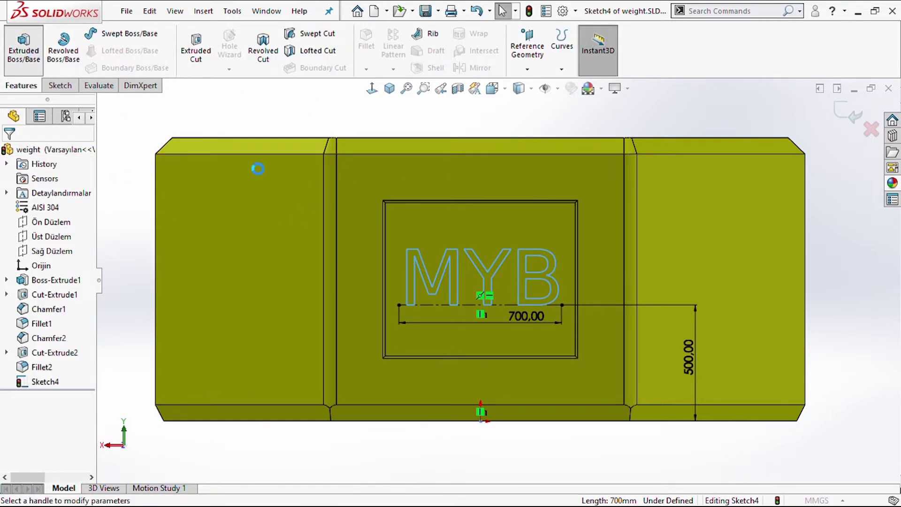
{"action": "mouse_move", "coordinate": [266, 267]}
{"action": "middle_mouse_down"}
{"action": "mouse_move", "coordinate": [354, 276]}
{"action": "mouse_move", "coordinate": [262, 267]}
{"action": "middle_mouse_up"}
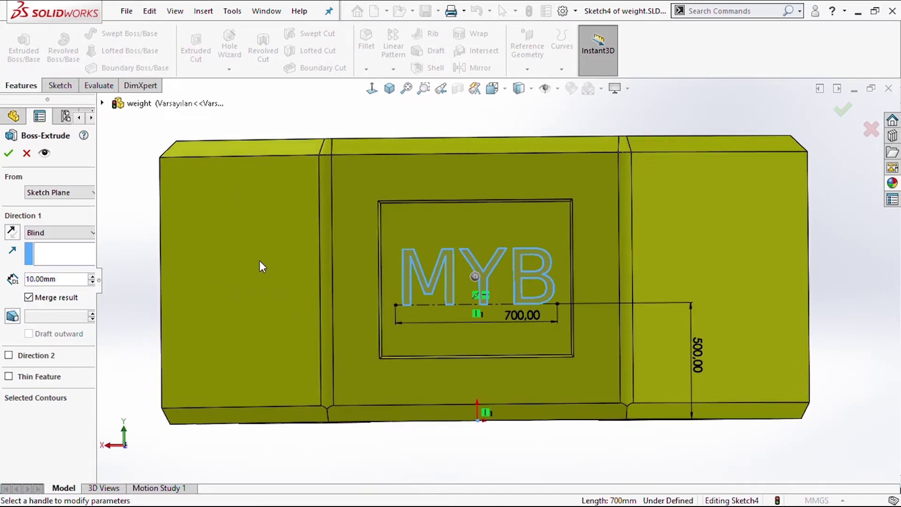
{"action": "left_click", "coordinate": [27, 154]}
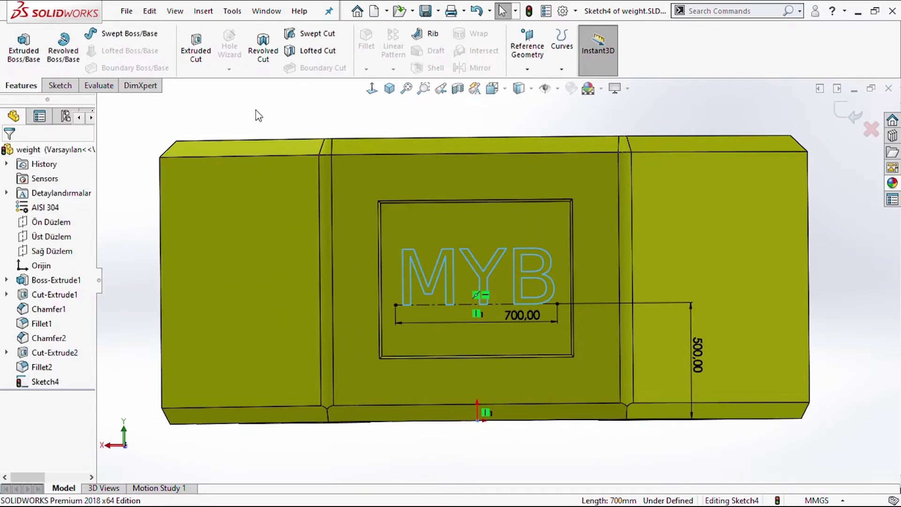
{"action": "left_click", "coordinate": [60, 85]}
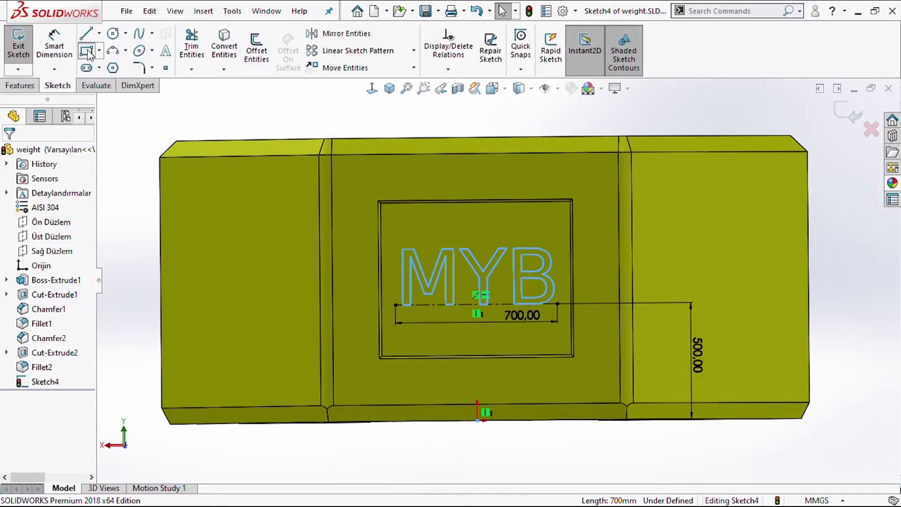
Draw a corner rectangle beneath the MYB text
{"action": "left_click", "coordinate": [87, 51]}
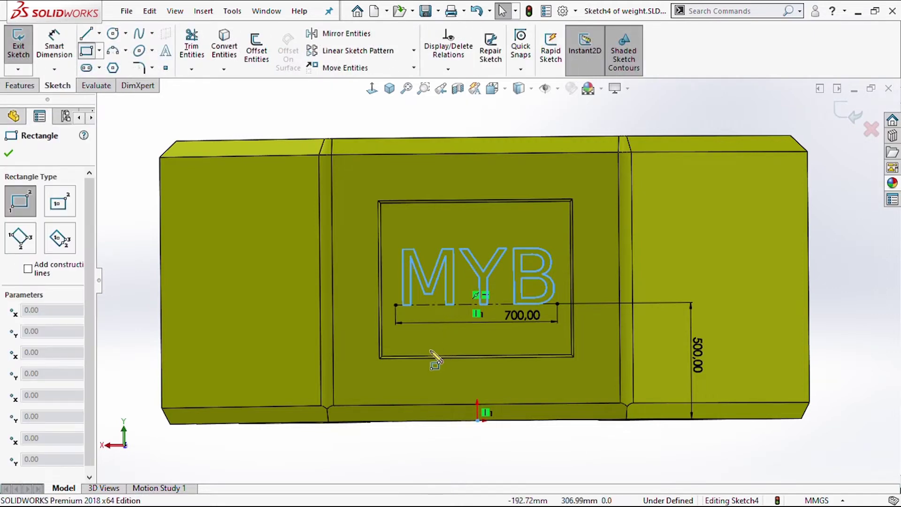
{"action": "left_click", "coordinate": [396, 337]}
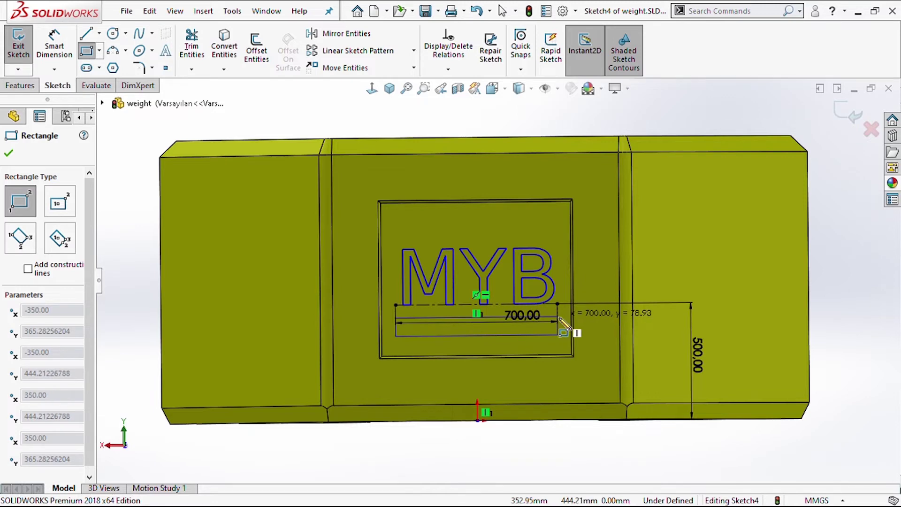
{"action": "left_click", "coordinate": [557, 334]}
{"action": "key", "text": "Escape"}
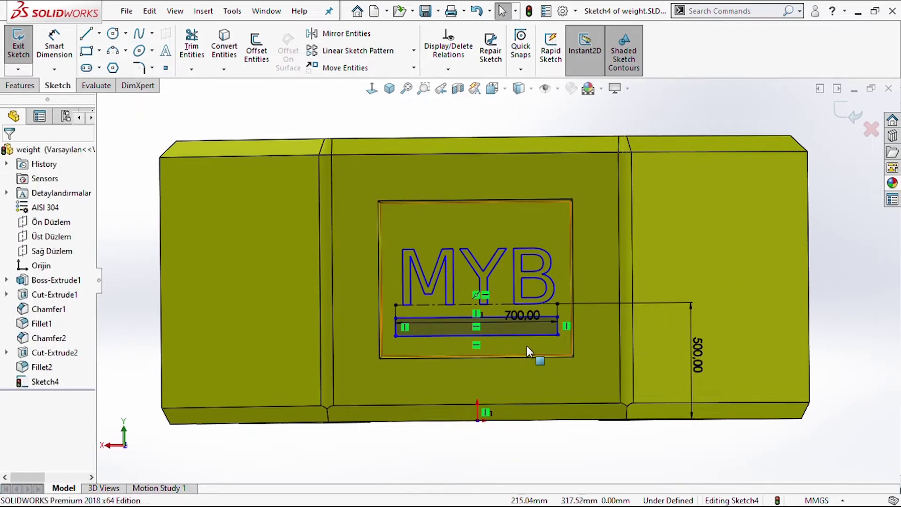
Make the rectangle's bottom-line midpoint vertical with the origin
{"action": "left_click", "coordinate": [397, 327]}
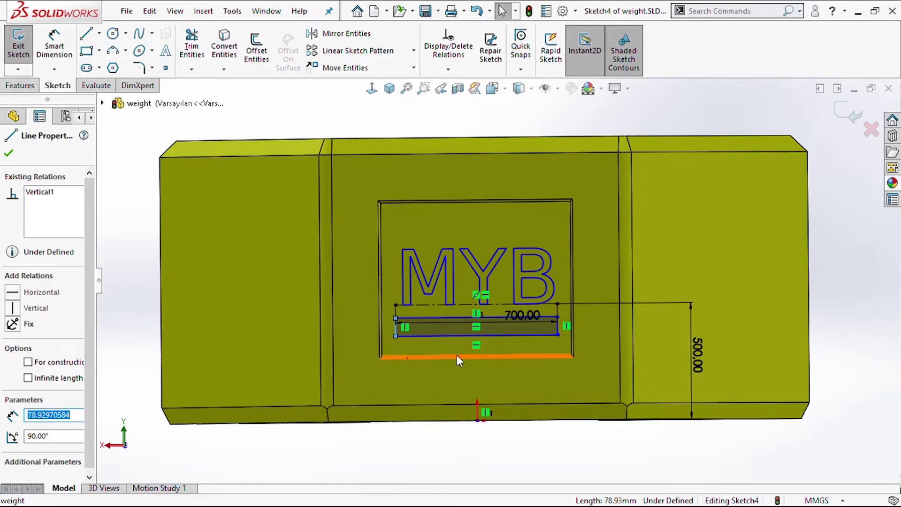
{"action": "left_click", "coordinate": [557, 439]}
{"action": "scroll", "coordinate": [472, 337], "scroll_direction": "down", "scroll_amount": 3}
{"action": "scroll", "coordinate": [492, 328], "scroll_direction": "down", "scroll_amount": 3}
{"action": "left_click", "coordinate": [492, 328]}
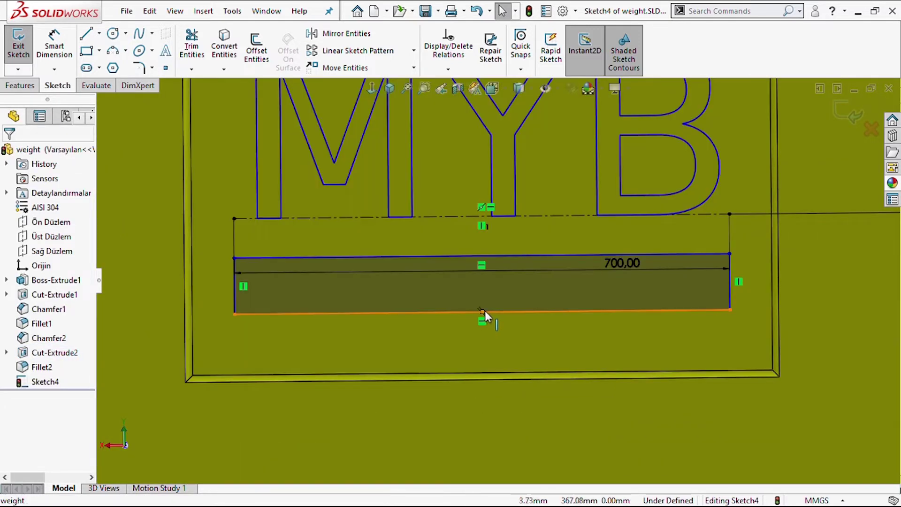
{"action": "left_click", "coordinate": [485, 311]}
{"action": "scroll", "coordinate": [490, 362], "scroll_direction": "up", "scroll_amount": 5}
{"action": "scroll", "coordinate": [488, 366], "scroll_direction": "up", "scroll_amount": 2}
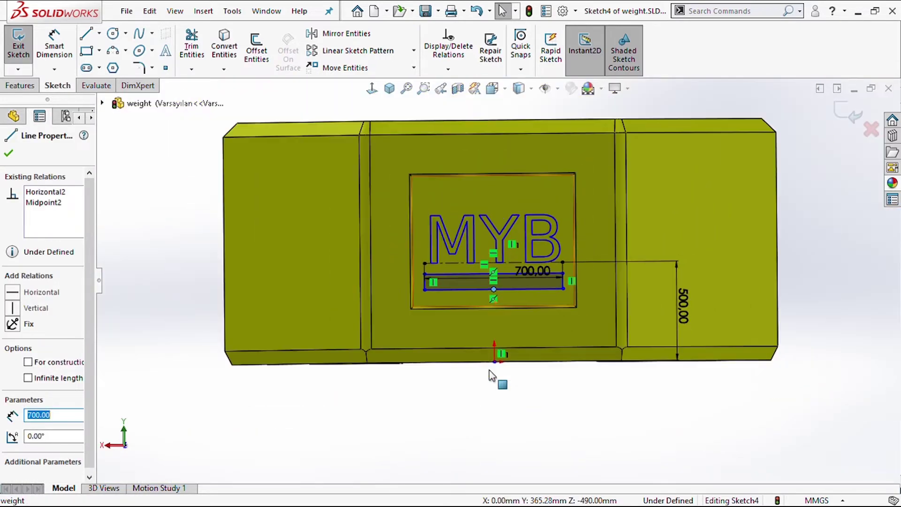
{"action": "scroll", "coordinate": [491, 371], "scroll_direction": "down", "scroll_amount": 1}
{"action": "scroll", "coordinate": [497, 362], "scroll_direction": "down", "scroll_amount": 2}
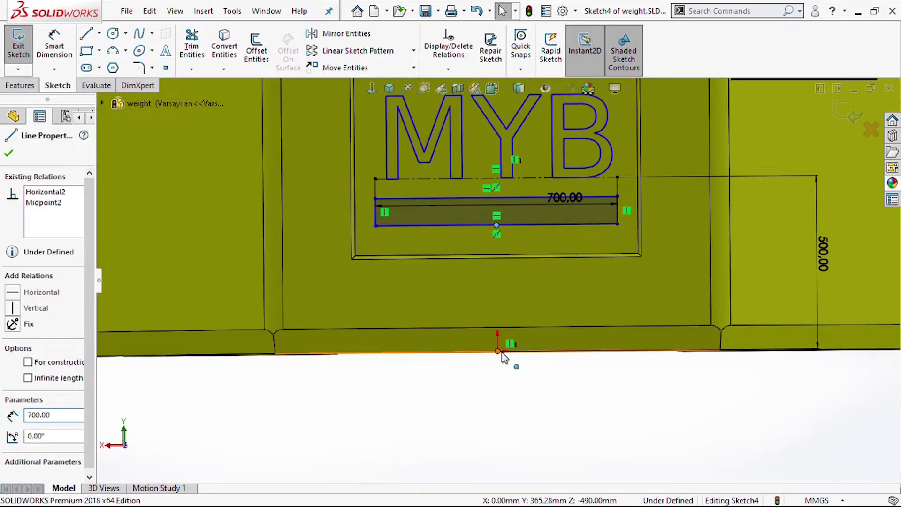
{"action": "left_click", "coordinate": [498, 351], "text": "ctrl"}
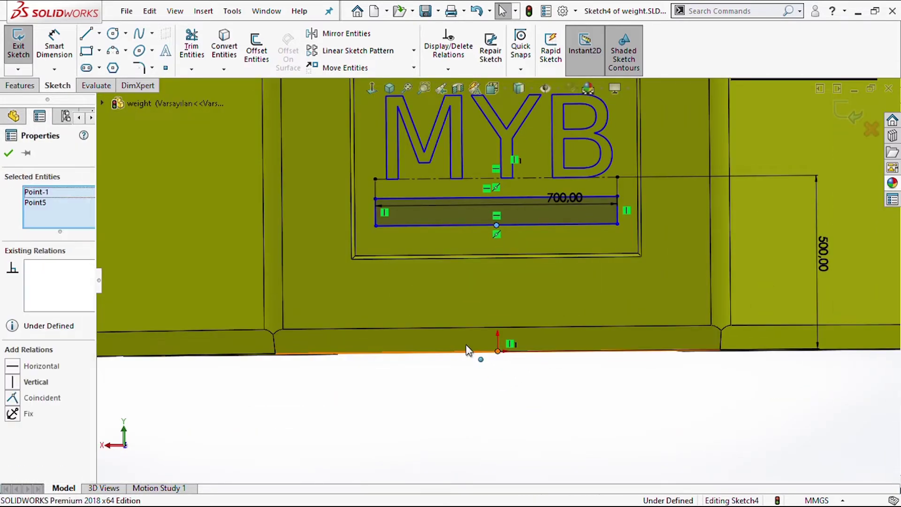
{"action": "left_click", "coordinate": [35, 382]}
Dimension the rectangle 700 wide and 50 high
{"action": "left_click", "coordinate": [531, 224]}
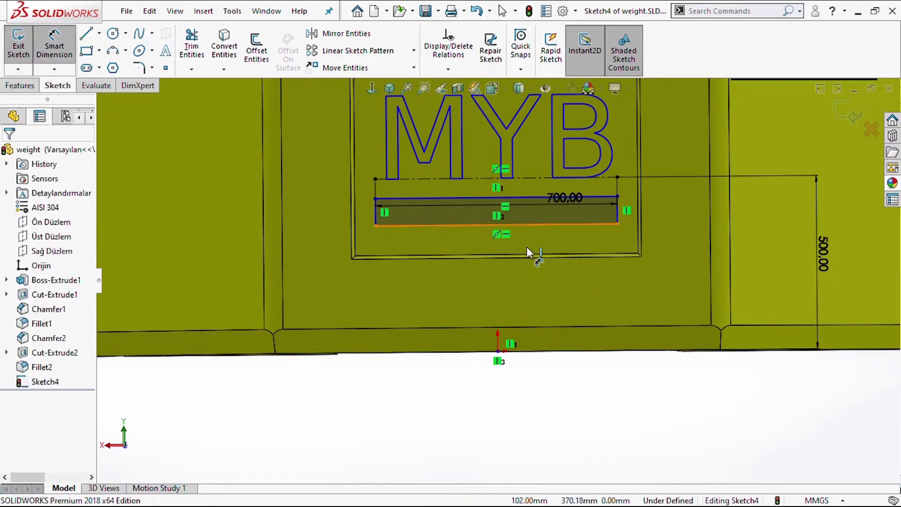
{"action": "left_click", "coordinate": [527, 246]}
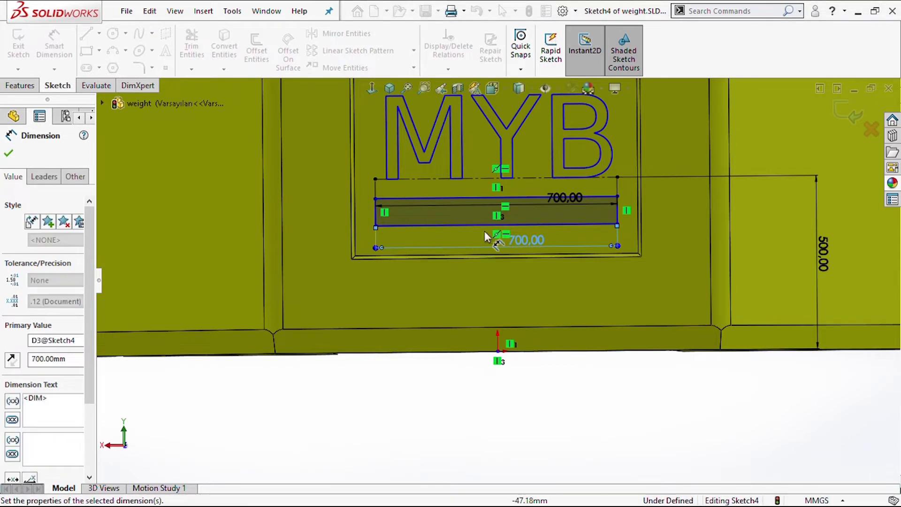
{"action": "left_click", "coordinate": [618, 214]}
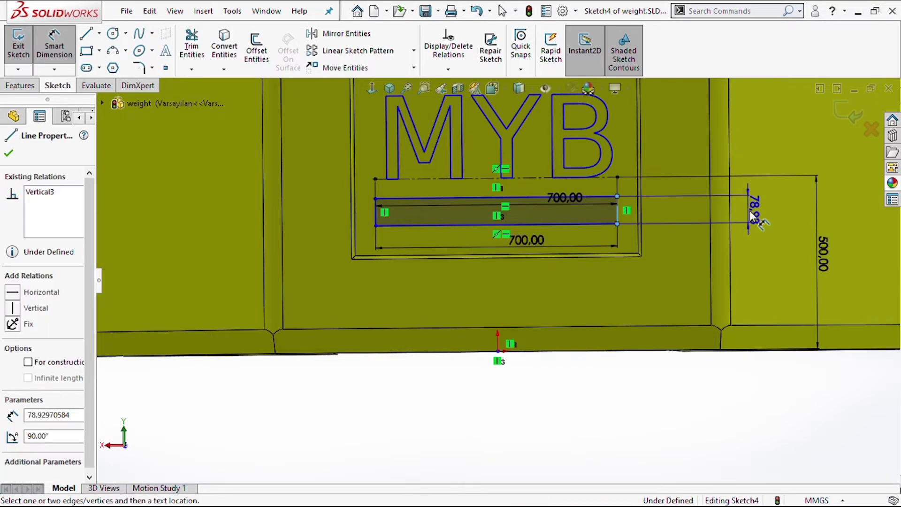
{"action": "left_click", "coordinate": [756, 210]}
{"action": "type", "text": "50"}
{"action": "key", "text": "Return"}
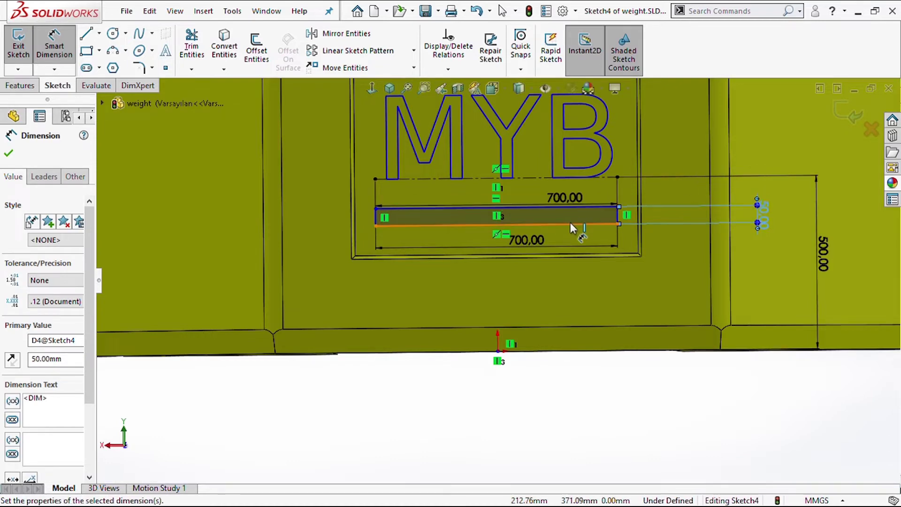
Add a 390 distance from the rectangle's bottom line to the origin, then delete it
{"action": "left_click", "coordinate": [496, 352]}
{"action": "left_click", "coordinate": [497, 351]}
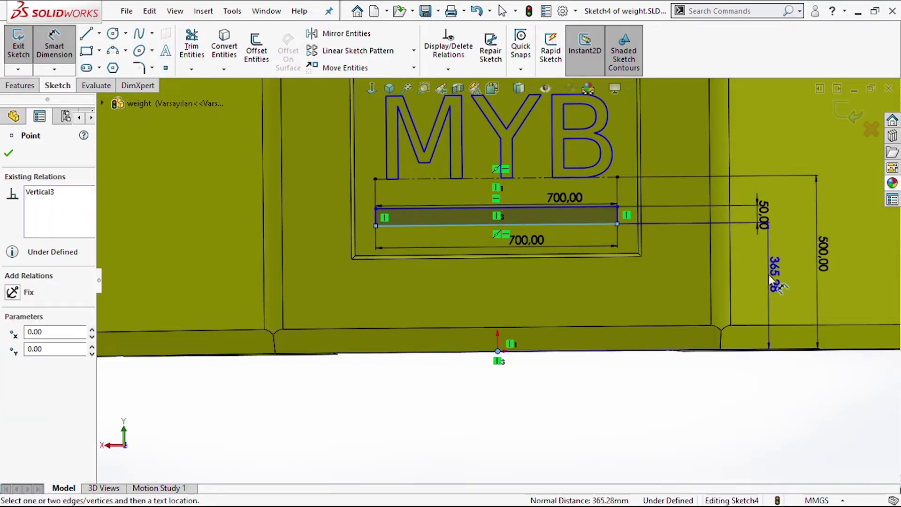
{"action": "left_click", "coordinate": [694, 281]}
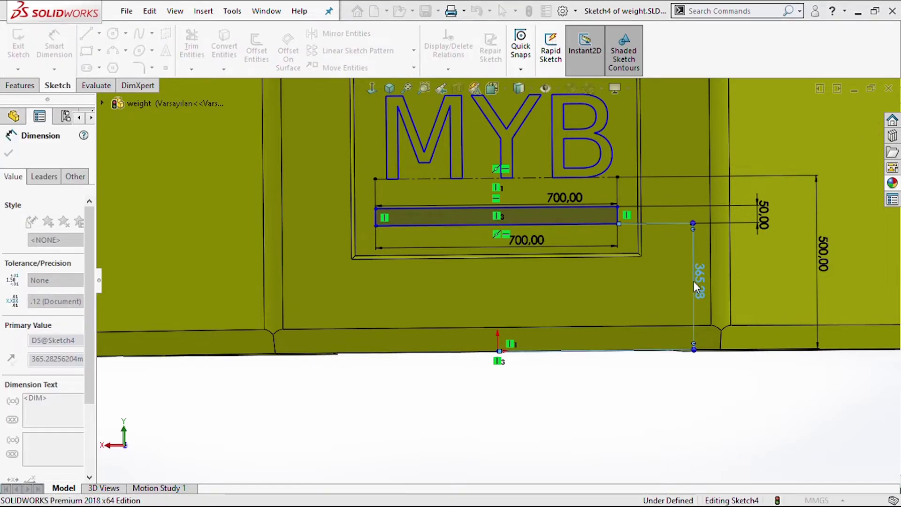
{"action": "type", "text": "390"}
{"action": "key", "text": "Return"}
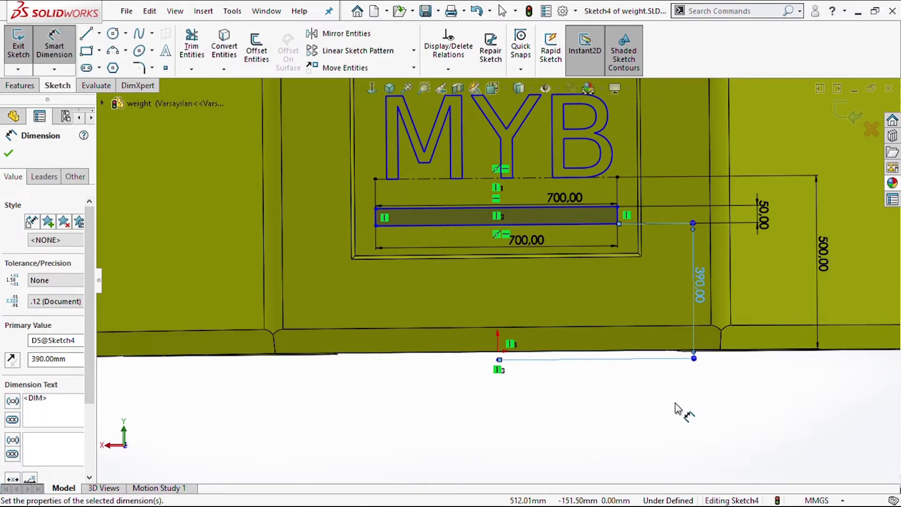
{"action": "left_click", "coordinate": [707, 412]}
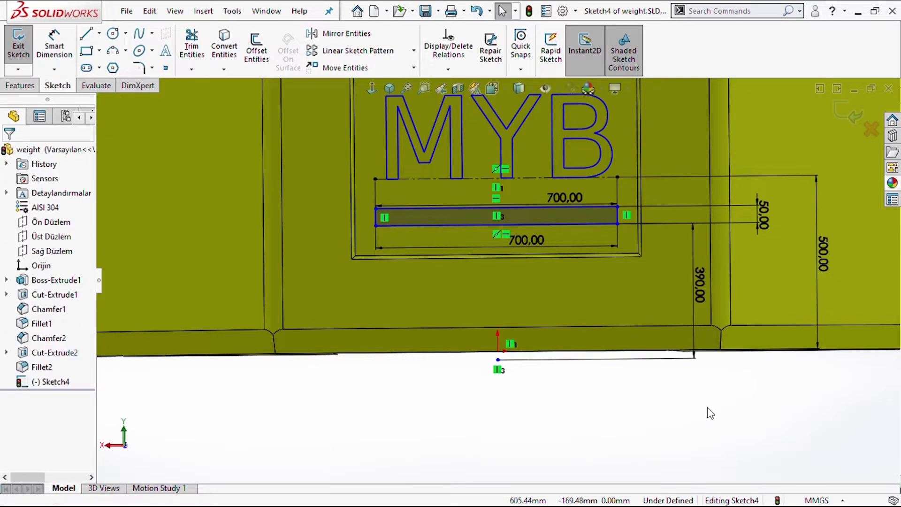
{"action": "left_click", "coordinate": [701, 295]}
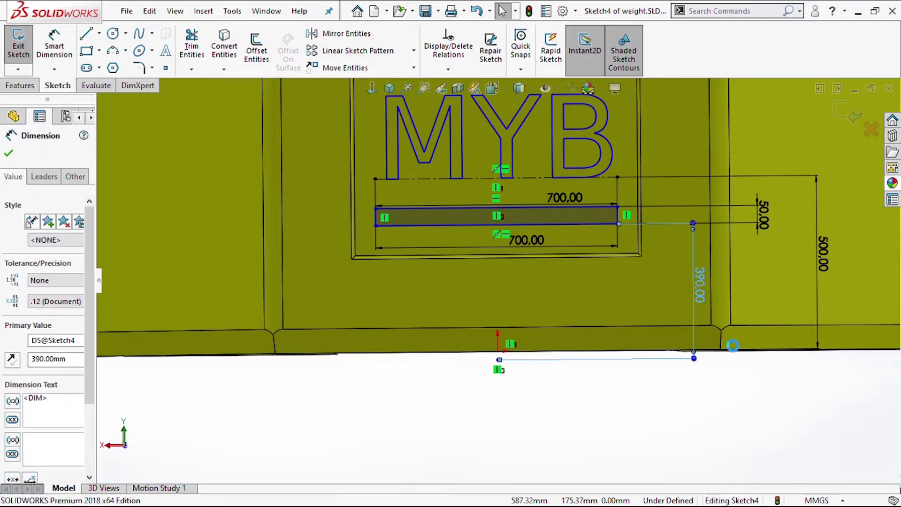
{"action": "key", "text": "Delete"}
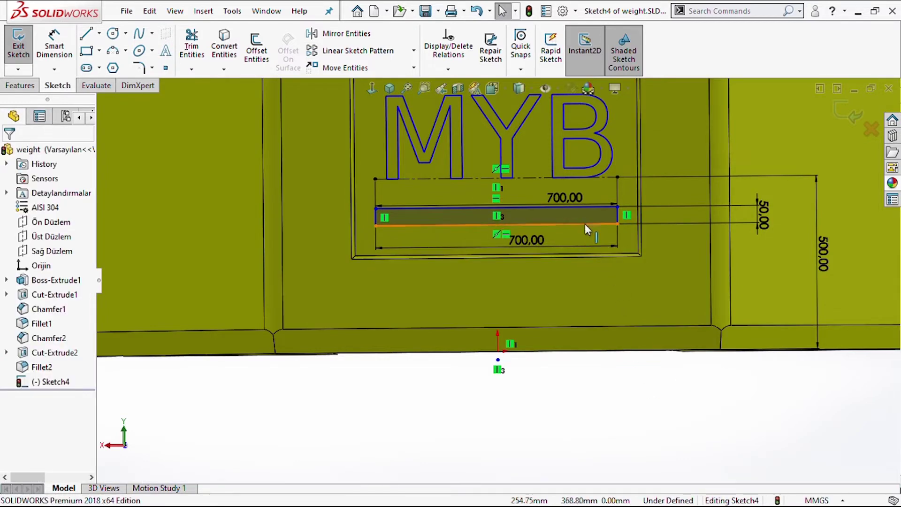
Dimension the rectangle's bottom line 330 from the block's bottom edge
{"action": "mouse_move", "coordinate": [589, 222]}
{"action": "left_mouse_down"}
{"action": "mouse_move", "coordinate": [590, 205]}
{"action": "mouse_move", "coordinate": [591, 216]}
{"action": "left_mouse_up"}
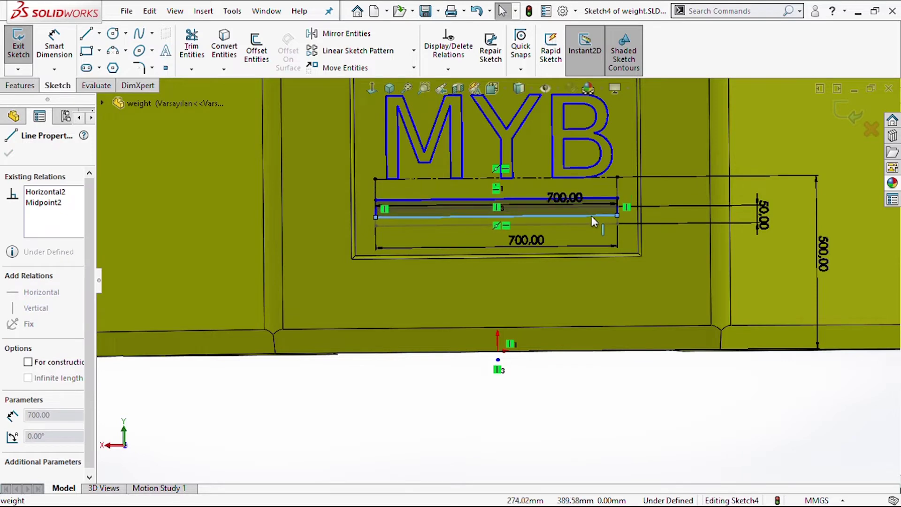
{"action": "key", "text": "Escape"}
{"action": "key", "text": "d"}
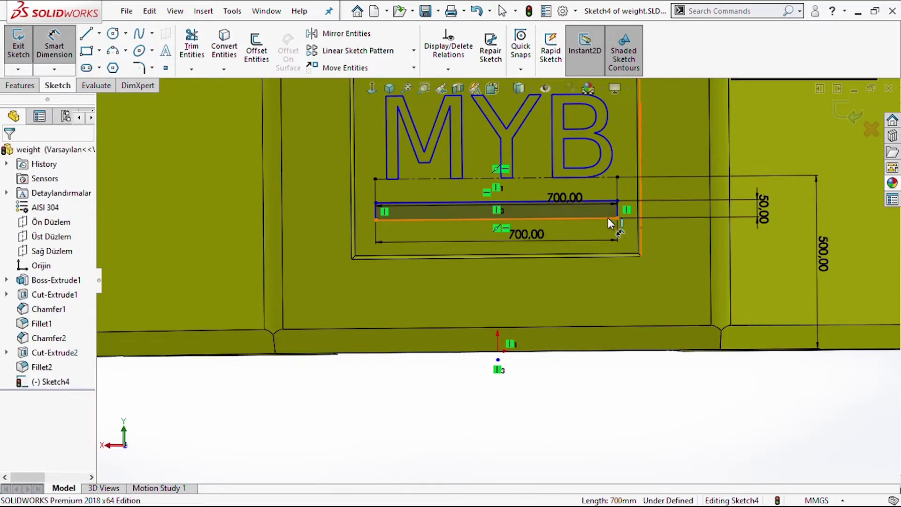
{"action": "left_click", "coordinate": [607, 217]}
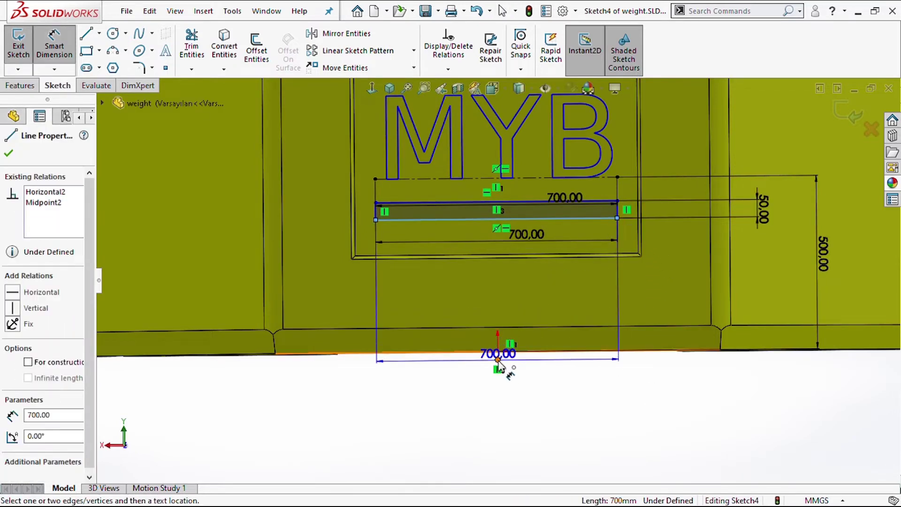
{"action": "scroll", "coordinate": [502, 363], "scroll_direction": "up", "scroll_amount": 2}
{"action": "scroll", "coordinate": [499, 233], "scroll_direction": "down", "scroll_amount": 3}
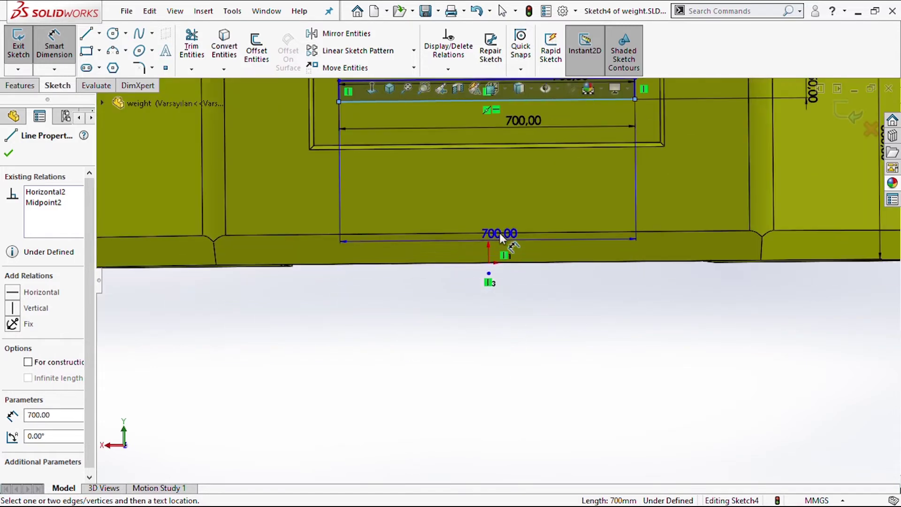
{"action": "scroll", "coordinate": [499, 232], "scroll_direction": "down", "scroll_amount": 2}
{"action": "left_click", "coordinate": [497, 239]}
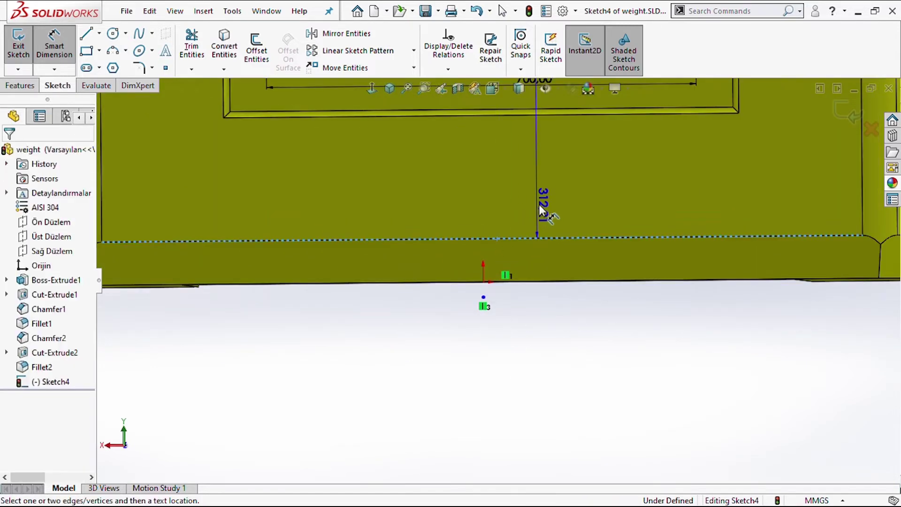
{"action": "scroll", "coordinate": [540, 202], "scroll_direction": "up", "scroll_amount": 2}
{"action": "left_click", "coordinate": [561, 214]}
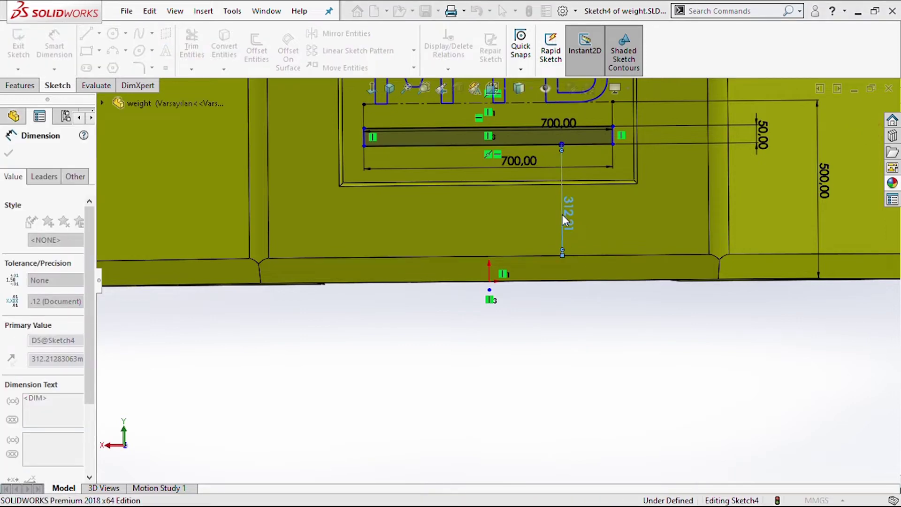
{"action": "type", "text": "330"}
{"action": "key", "text": "Return"}
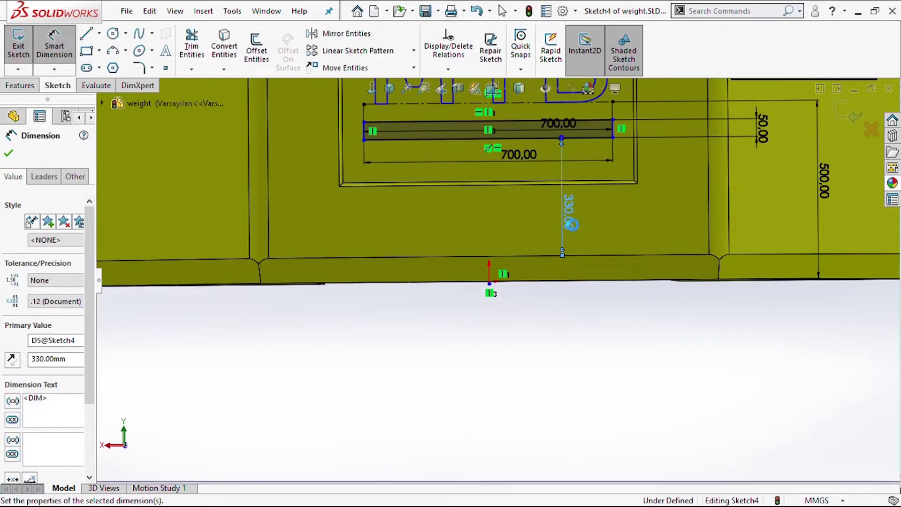
{"action": "scroll", "coordinate": [567, 141], "scroll_direction": "up", "scroll_amount": 2}
{"action": "scroll", "coordinate": [561, 178], "scroll_direction": "down", "scroll_amount": 3}
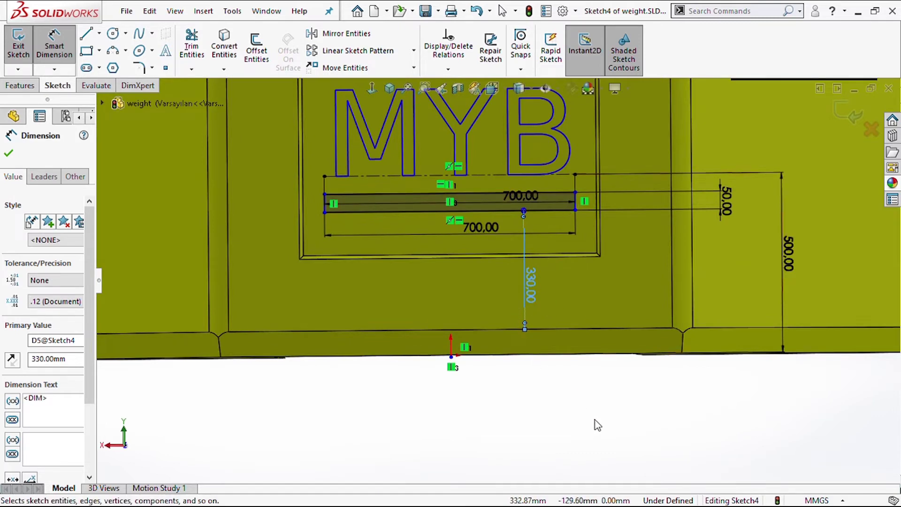
{"action": "key", "text": "Escape"}
Delete the bar below the MYB text from Sketch4
{"action": "left_click", "coordinate": [451, 359]}
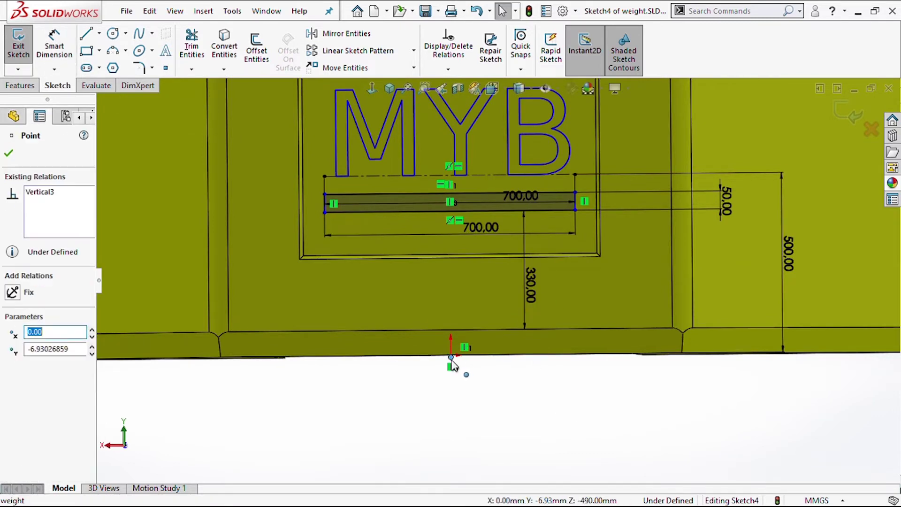
{"action": "left_click", "coordinate": [425, 394]}
{"action": "left_click", "coordinate": [531, 284]}
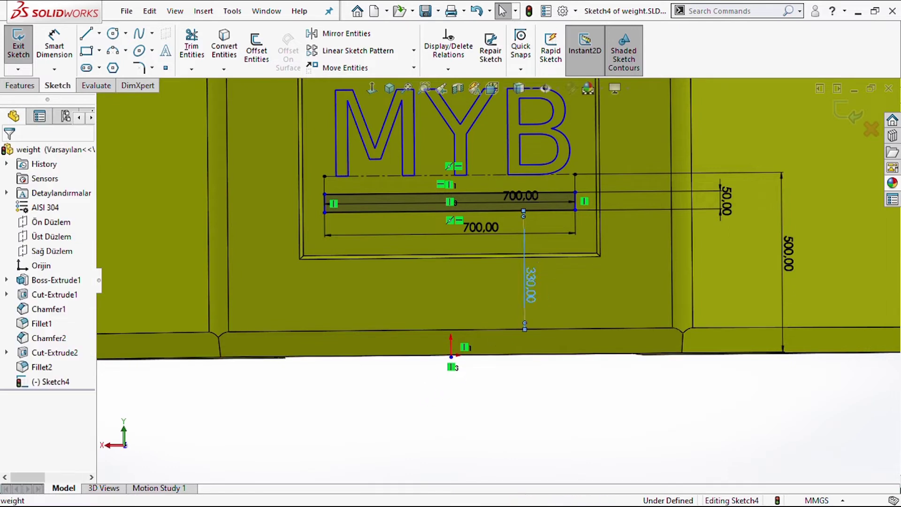
{"action": "left_click", "coordinate": [615, 289]}
{"action": "left_click", "coordinate": [514, 441]}
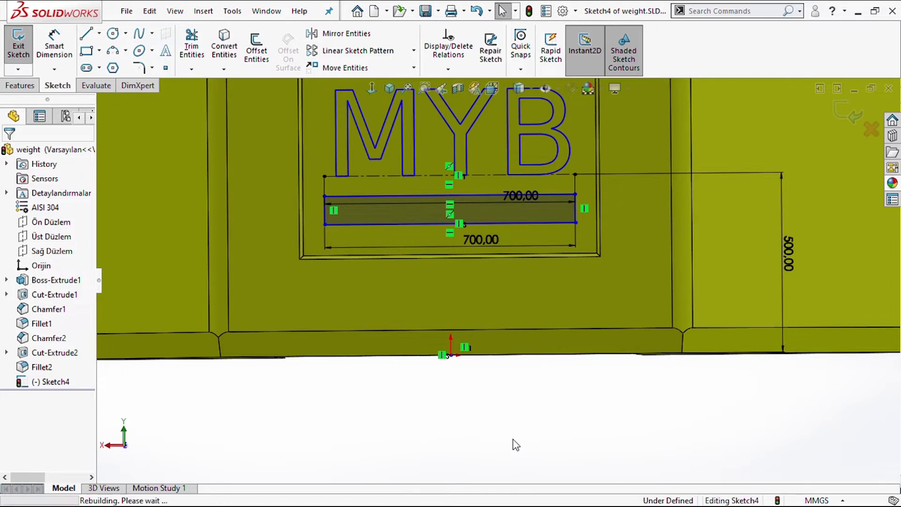
{"action": "key", "text": "Delete"}
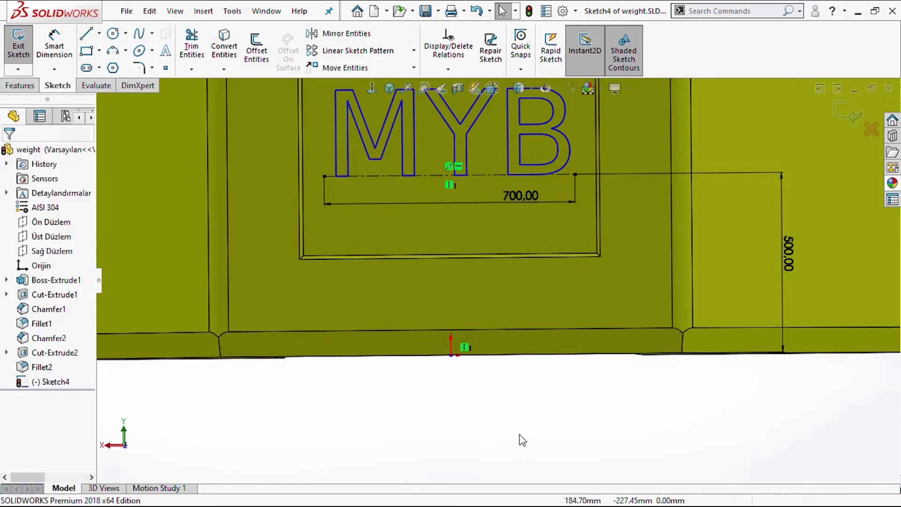
{"action": "scroll", "coordinate": [491, 274], "scroll_direction": "up", "scroll_amount": 3}
Extrude the MYB sketch text 10 mm blind as raised lettering in the pocket
{"action": "scroll", "coordinate": [423, 188], "scroll_direction": "down", "scroll_amount": 4}
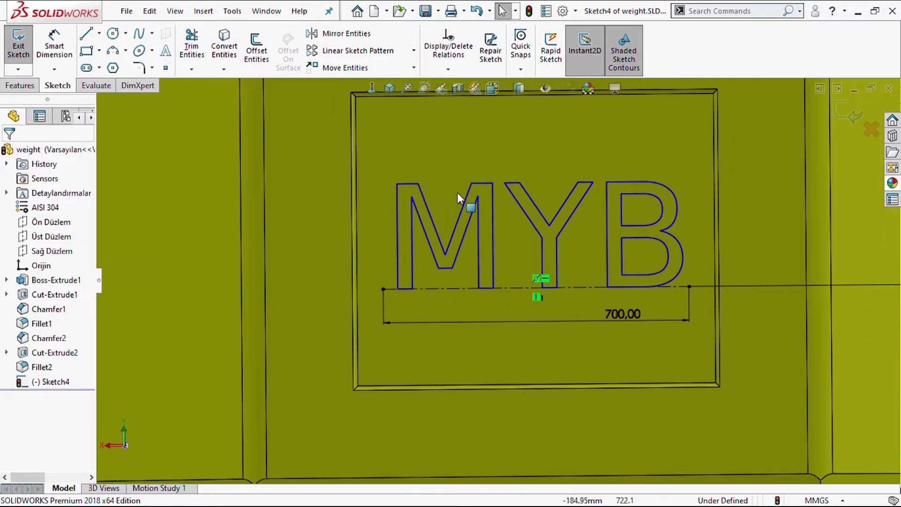
{"action": "left_click", "coordinate": [471, 209]}
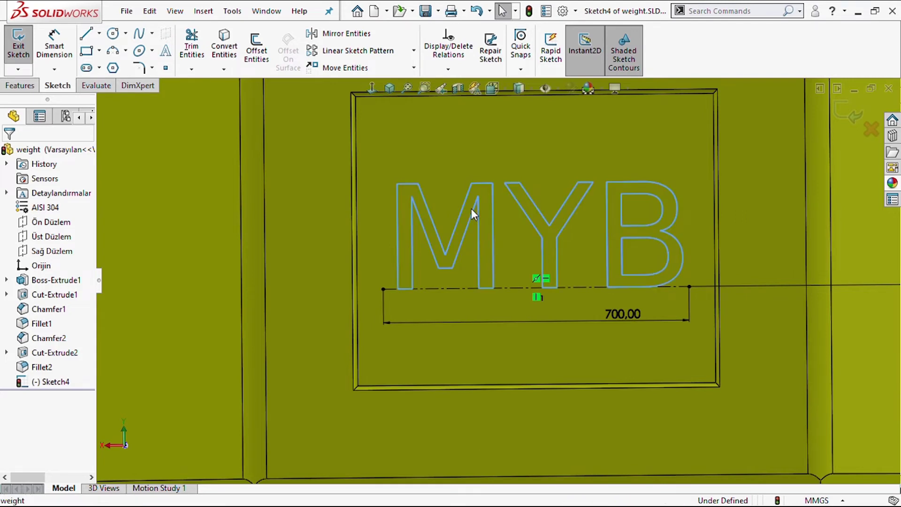
{"action": "left_click", "coordinate": [20, 85]}
{"action": "left_click", "coordinate": [32, 51]}
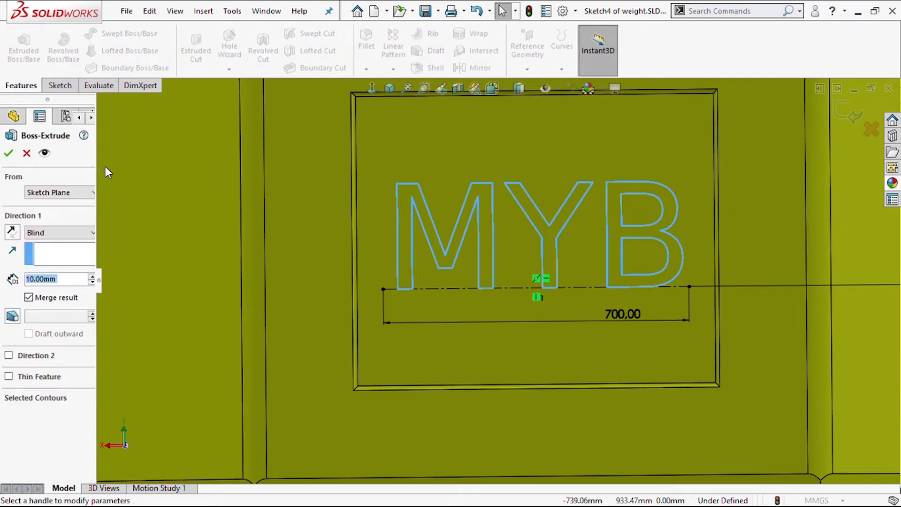
{"action": "left_click", "coordinate": [9, 155]}
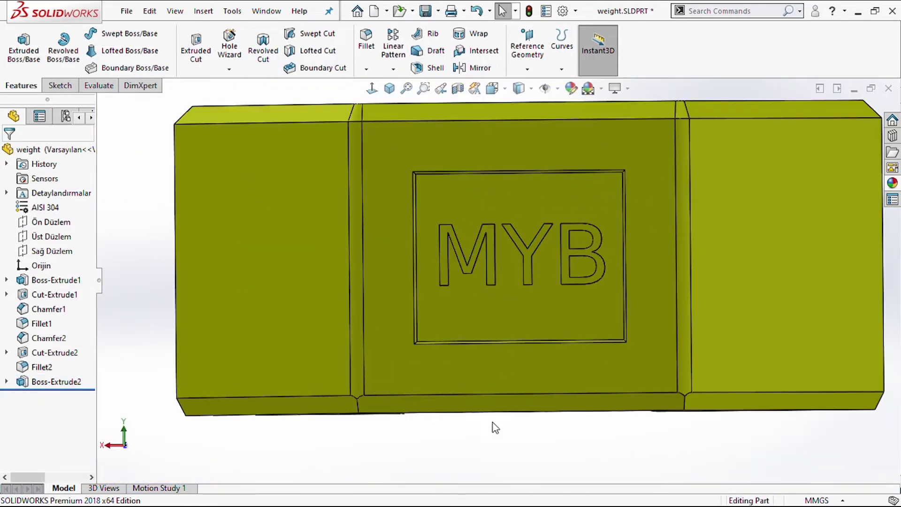
{"action": "left_click", "coordinate": [526, 296]}
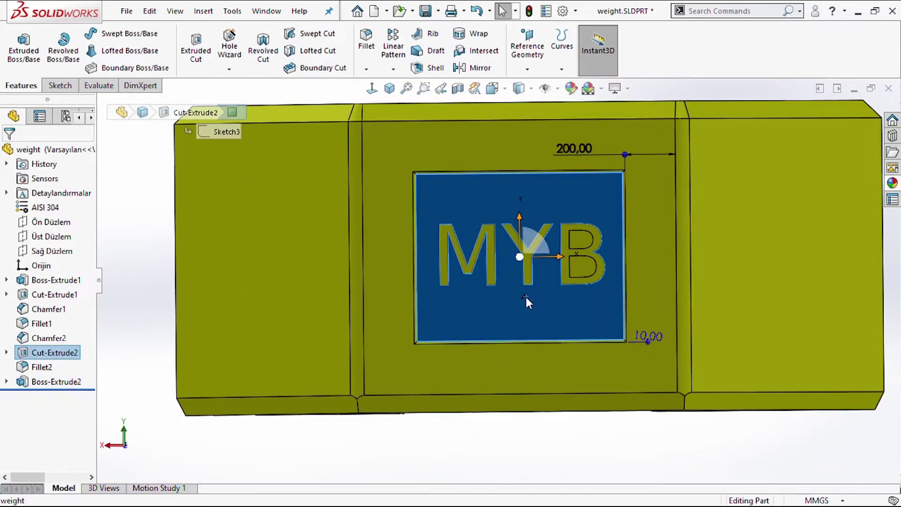
Start a sketch on the recessed face and draw a thin rectangle below the MYB lettering
{"action": "left_click", "coordinate": [586, 255]}
{"action": "left_click", "coordinate": [373, 87]}
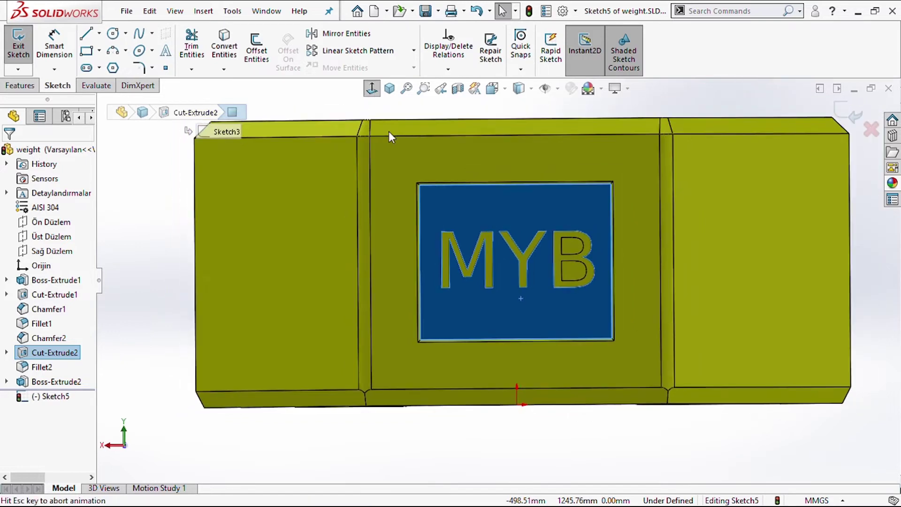
{"action": "scroll", "coordinate": [533, 287], "scroll_direction": "down", "scroll_amount": 2}
{"action": "scroll", "coordinate": [522, 362], "scroll_direction": "down", "scroll_amount": 2}
{"action": "scroll", "coordinate": [523, 361], "scroll_direction": "down", "scroll_amount": 2}
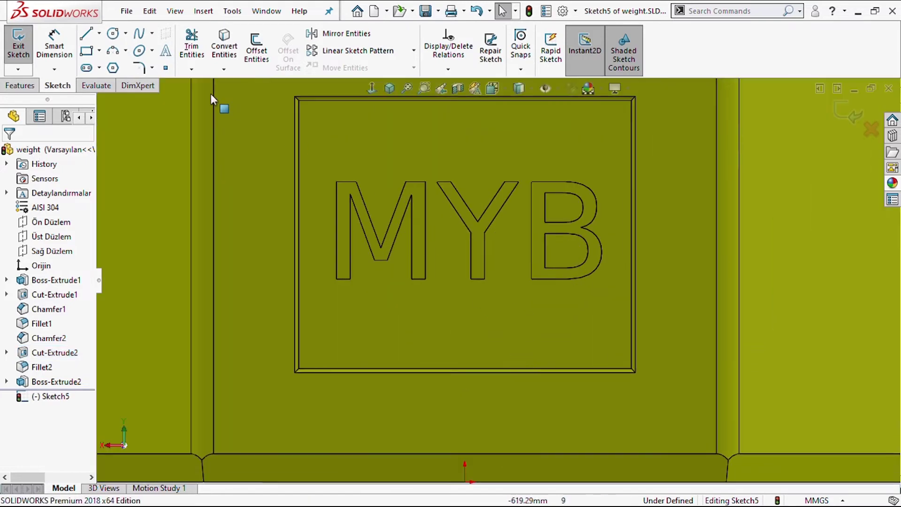
{"action": "key", "text": "r"}
{"action": "left_click", "coordinate": [333, 325]}
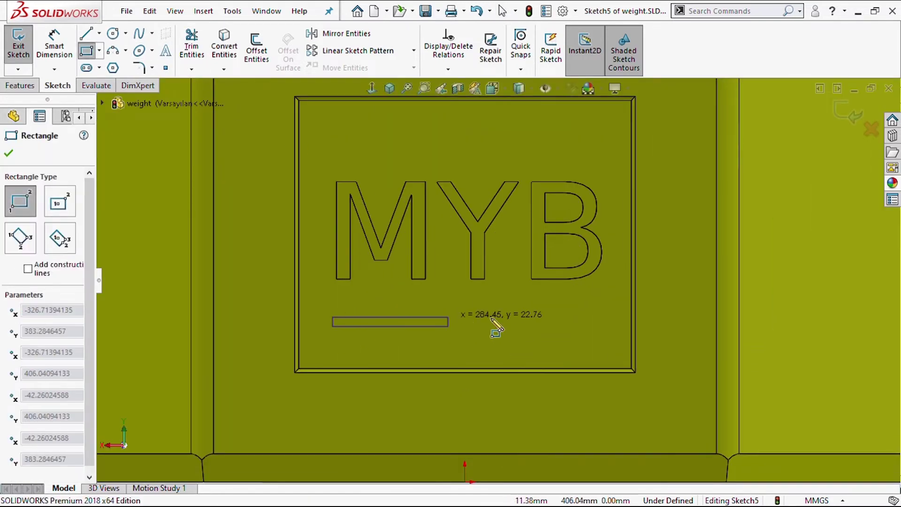
{"action": "left_click", "coordinate": [593, 307]}
{"action": "key", "text": "Escape"}
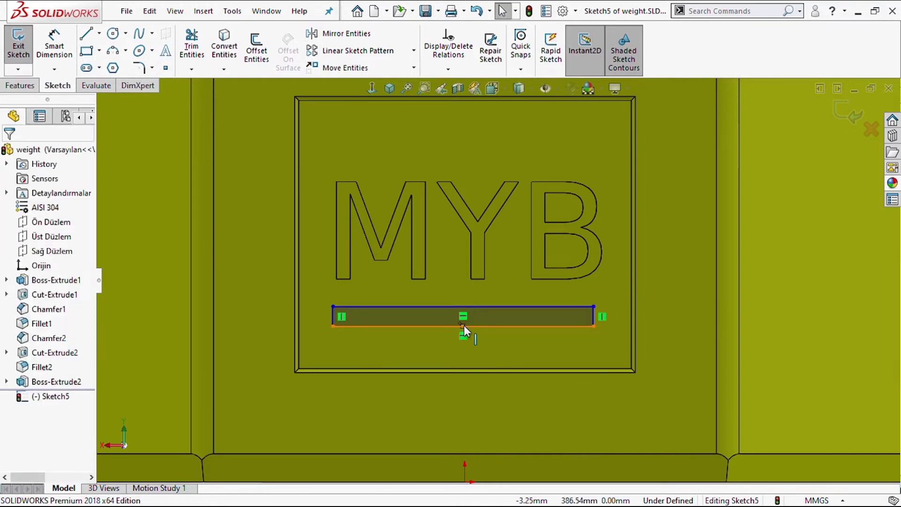
Align the bar's bottom-edge midpoint vertically with the origin
{"action": "left_click", "coordinate": [464, 325]}
{"action": "left_click", "coordinate": [469, 326], "text": "ctrl"}
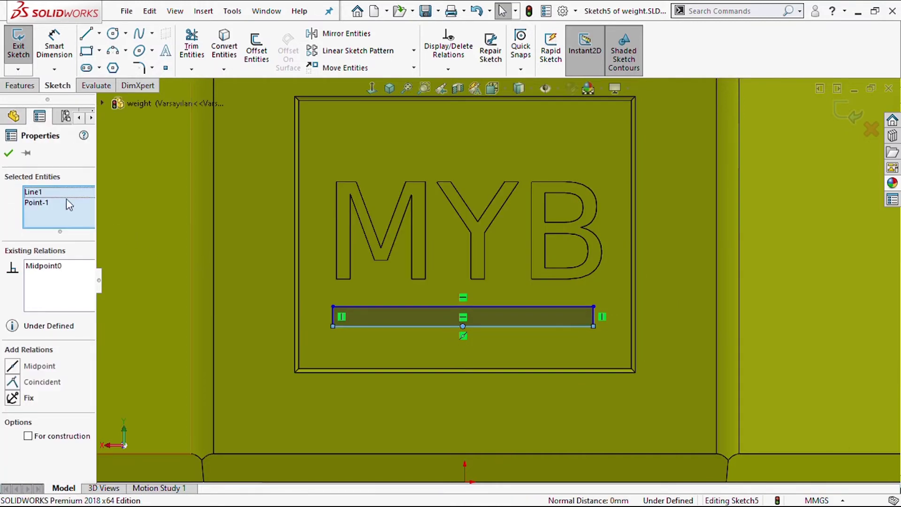
{"action": "left_click", "coordinate": [47, 192]}
{"action": "key", "text": "Delete"}
{"action": "scroll", "coordinate": [479, 413], "scroll_direction": "up", "scroll_amount": 2}
{"action": "scroll", "coordinate": [478, 413], "scroll_direction": "down", "scroll_amount": 2}
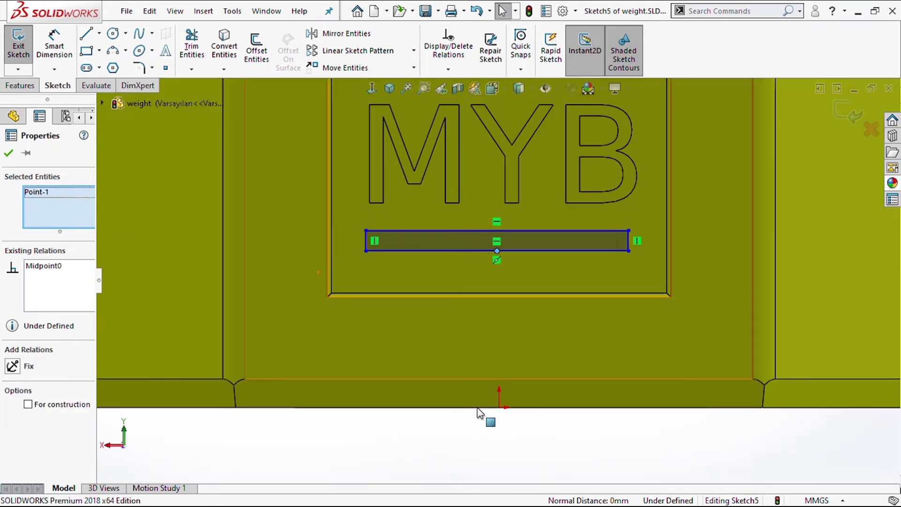
{"action": "left_click", "coordinate": [499, 407], "text": "ctrl"}
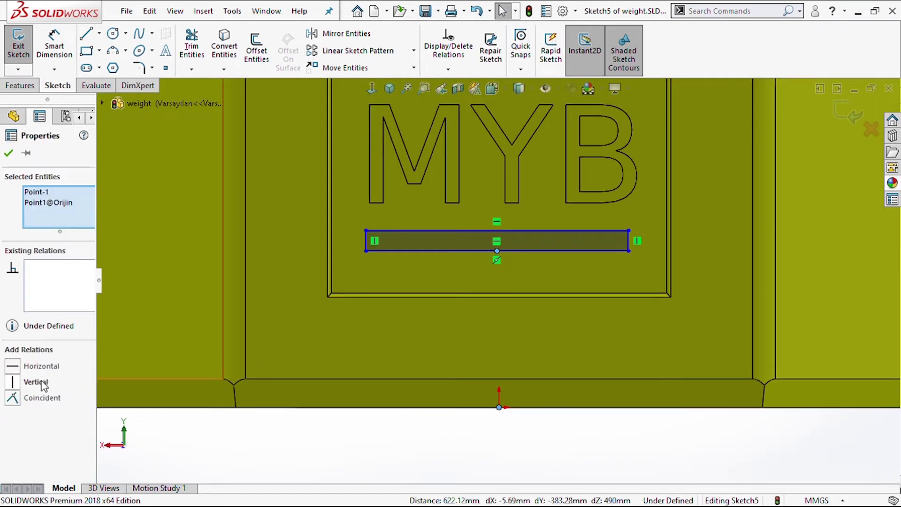
{"action": "left_click", "coordinate": [41, 382]}
Dimension the bar 700 mm wide and 50 mm high
{"action": "left_click", "coordinate": [526, 450]}
{"action": "right_click_drag", "start_coordinate": [558, 422], "coordinate": [553, 356]}
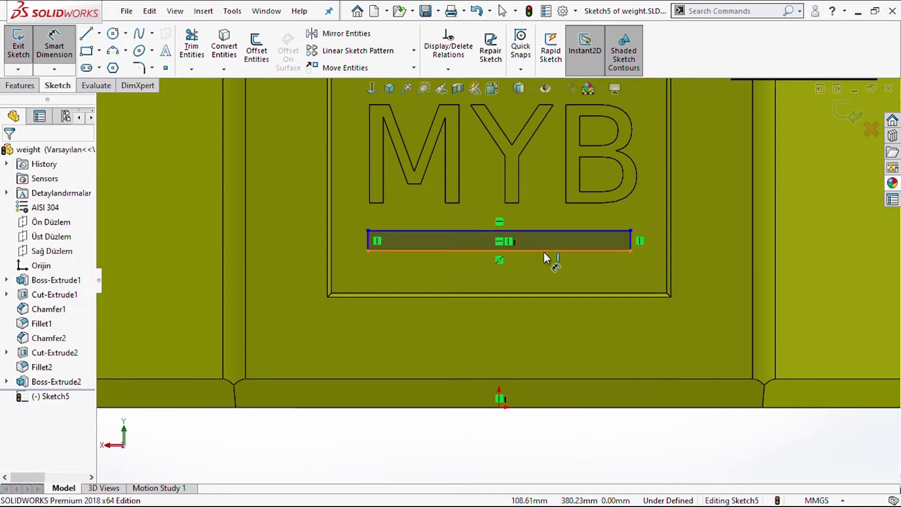
{"action": "left_click", "coordinate": [543, 252]}
{"action": "left_click", "coordinate": [542, 269]}
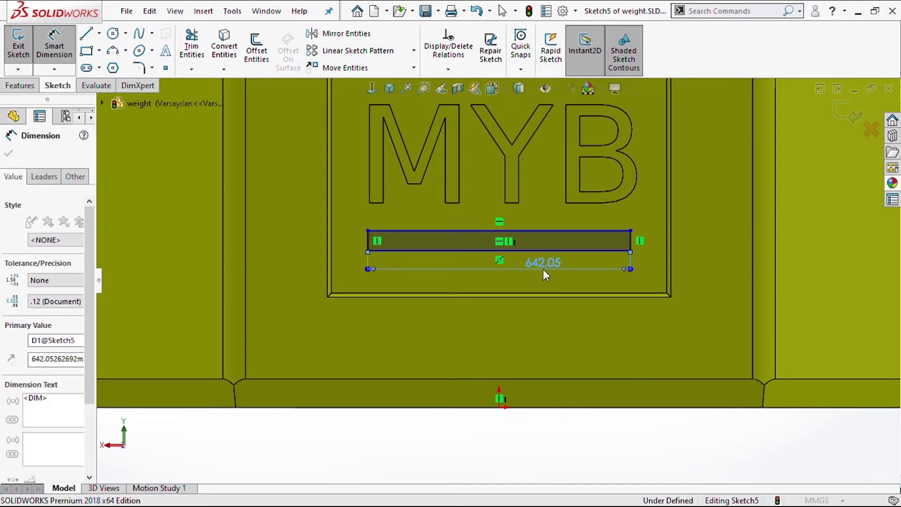
{"action": "type", "text": "700"}
{"action": "key", "text": "Return"}
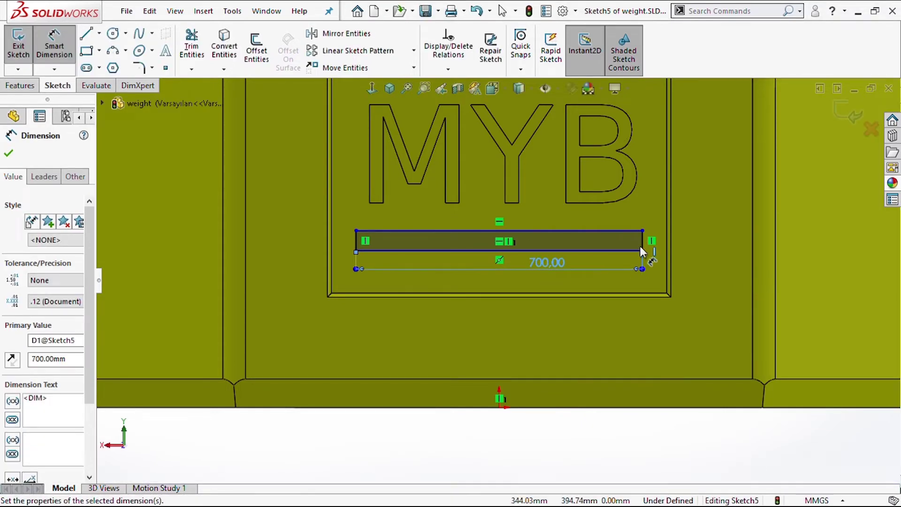
{"action": "left_click", "coordinate": [641, 244]}
{"action": "left_click", "coordinate": [723, 244]}
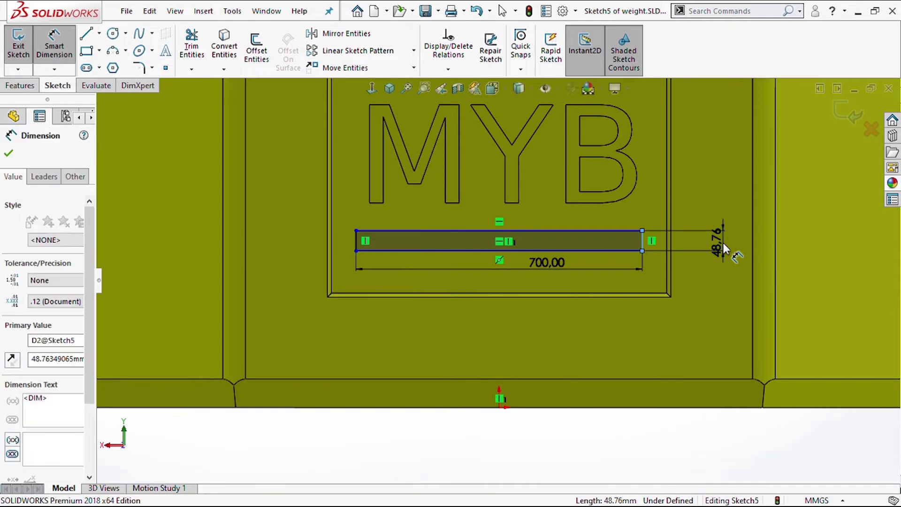
{"action": "type", "text": "50"}
{"action": "key", "text": "Return"}
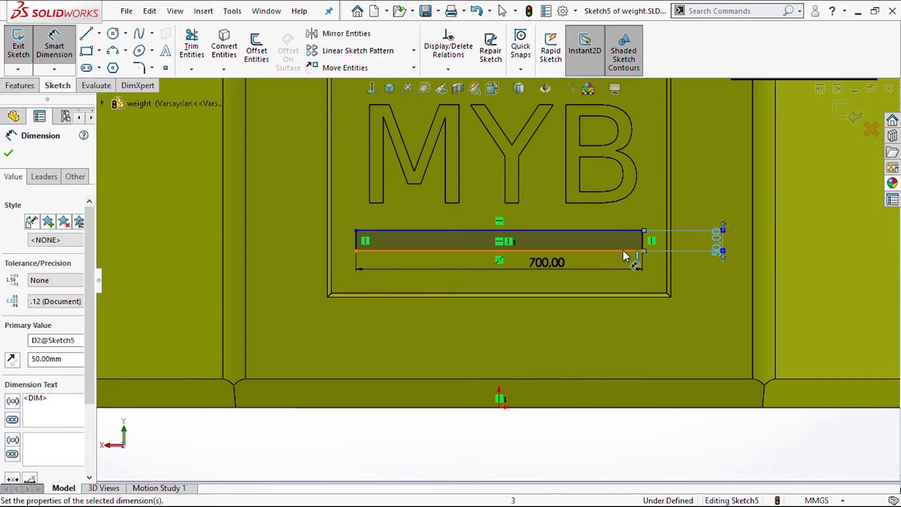
Dimension the bar's bottom edge 400 mm above the origin
{"action": "left_click", "coordinate": [623, 251]}
{"action": "left_click", "coordinate": [500, 405]}
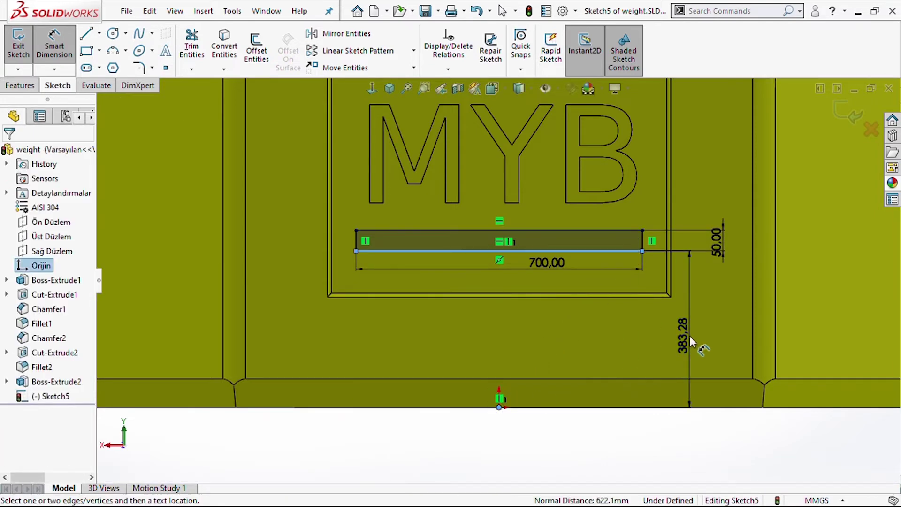
{"action": "left_click", "coordinate": [690, 337]}
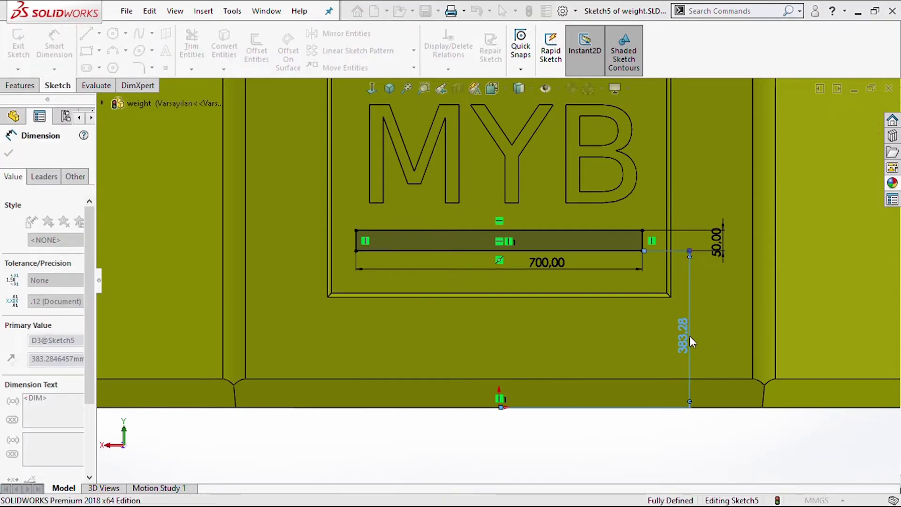
{"action": "type", "text": "400"}
{"action": "key", "text": "Return"}
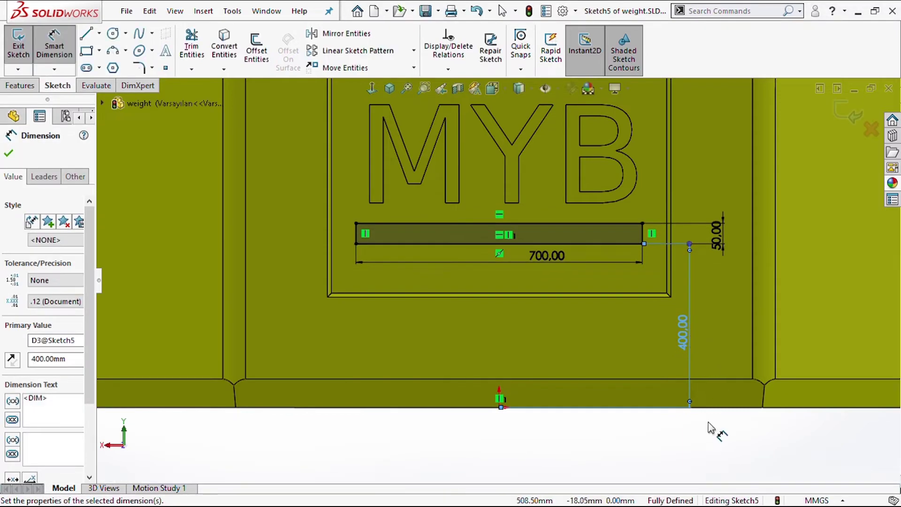
{"action": "key", "text": "Escape"}
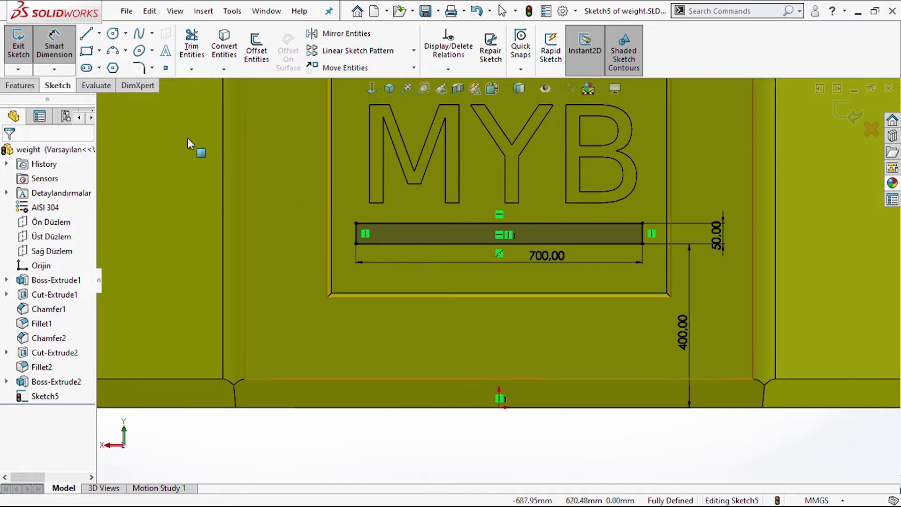
Extrude the bar sketch into a raised boss
{"action": "left_click", "coordinate": [20, 85]}
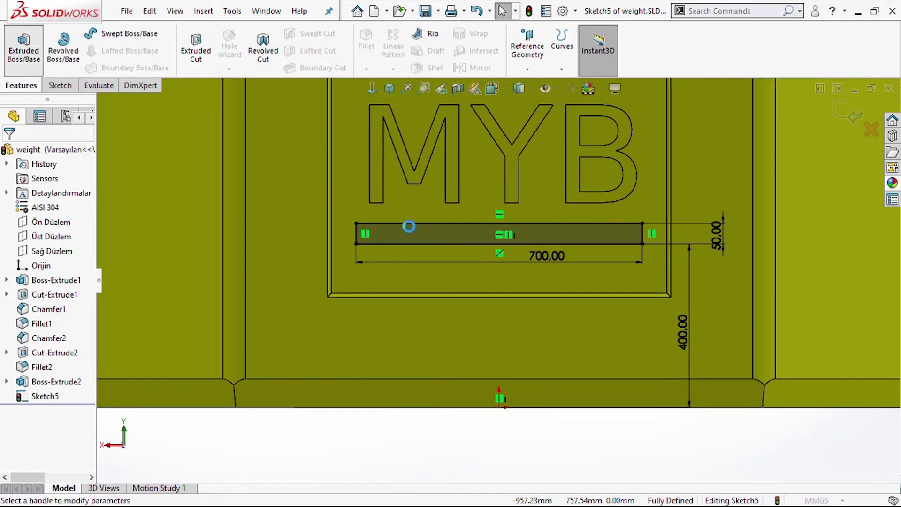
{"action": "left_click", "coordinate": [7, 155]}
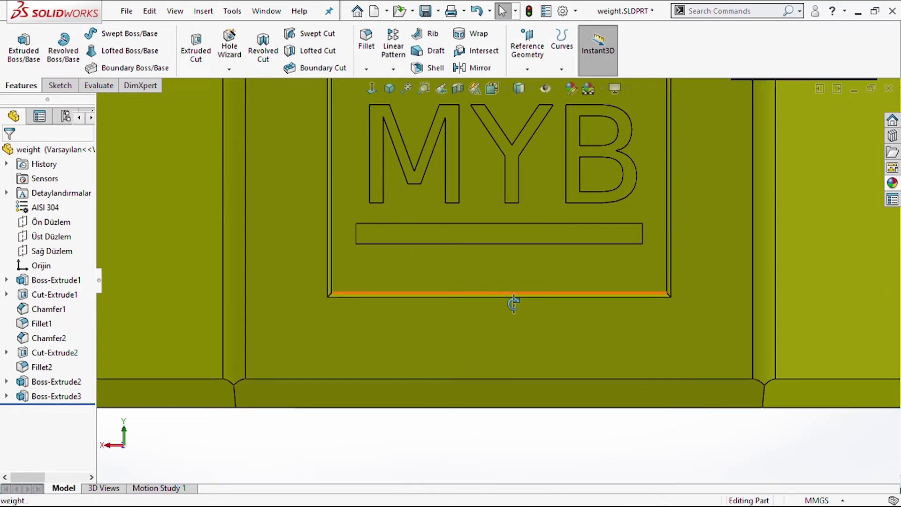
{"action": "mouse_move", "coordinate": [513, 302]}
{"action": "middle_mouse_down"}
{"action": "mouse_move", "coordinate": [550, 309]}
{"action": "mouse_move", "coordinate": [543, 200]}
{"action": "middle_mouse_up"}
{"action": "scroll", "coordinate": [548, 183], "scroll_direction": "down", "scroll_amount": 3}
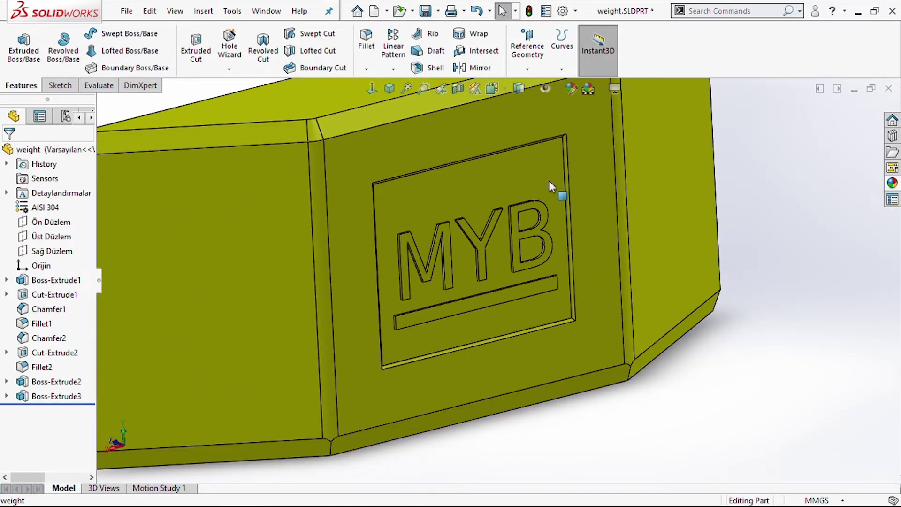
Colour the recessed panel face and the faces inside the B black
{"action": "left_click", "coordinate": [538, 188]}
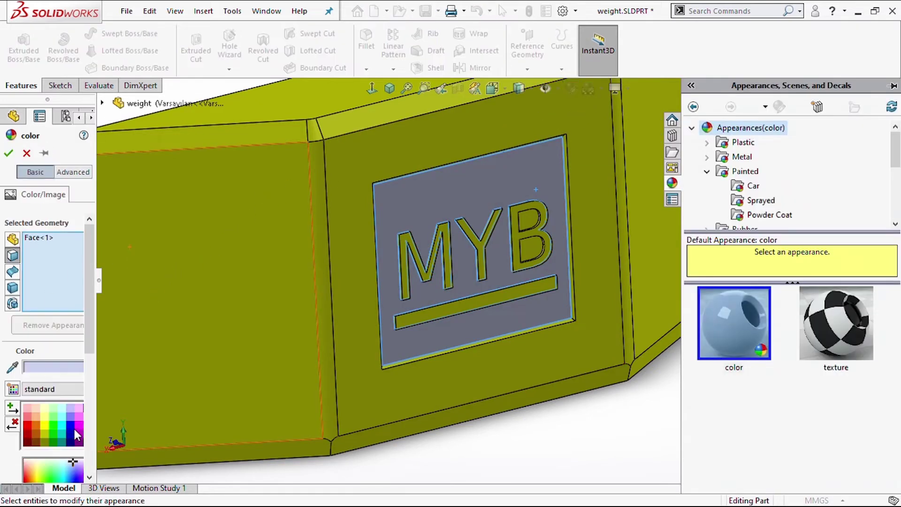
{"action": "left_click_drag", "start_coordinate": [96, 301], "coordinate": [131, 295]}
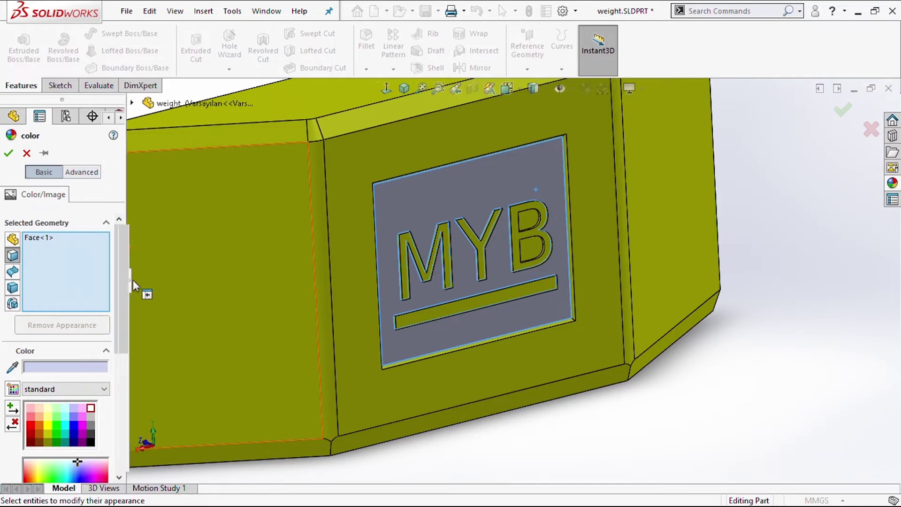
{"action": "left_click", "coordinate": [94, 443]}
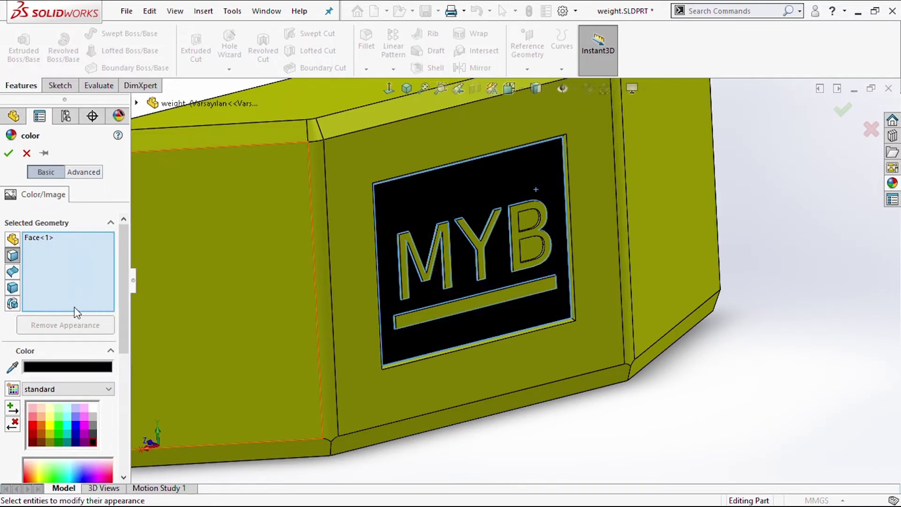
{"action": "left_click", "coordinate": [527, 212]}
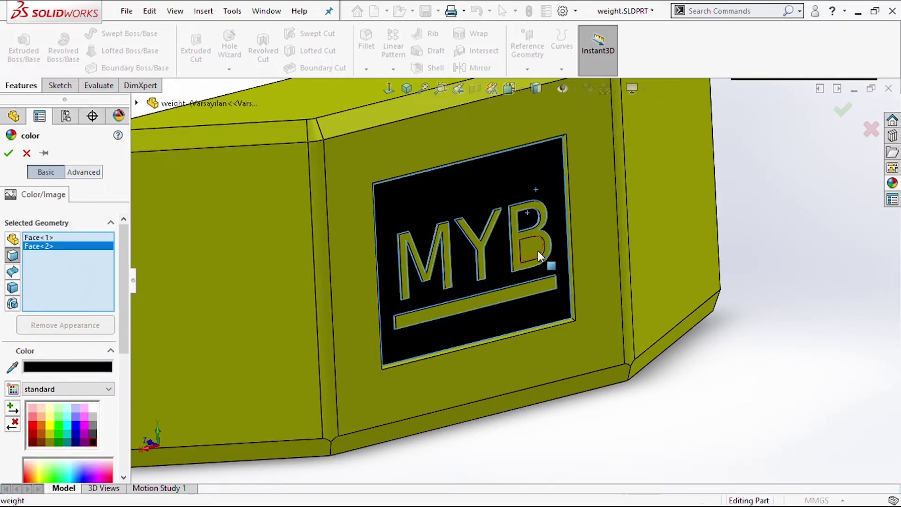
{"action": "left_click", "coordinate": [537, 250]}
{"action": "left_click", "coordinate": [9, 152]}
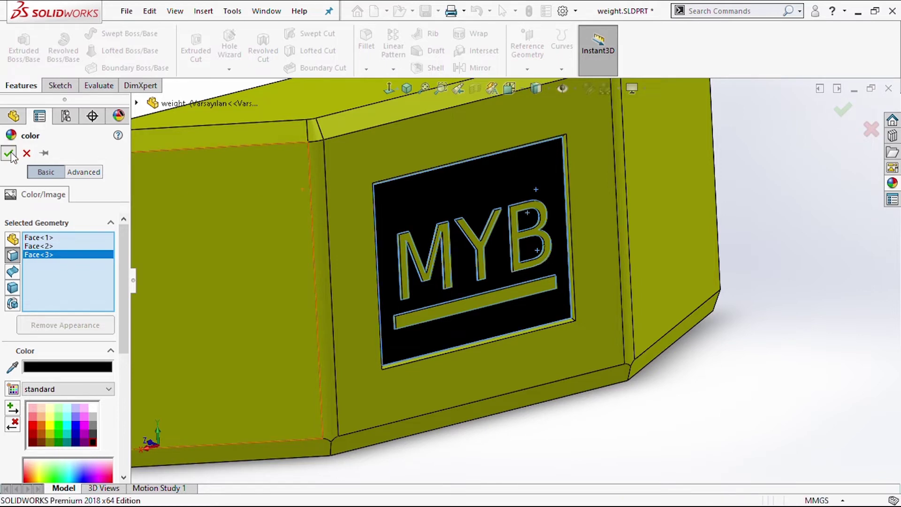
{"action": "scroll", "coordinate": [474, 277], "scroll_direction": "down", "scroll_amount": 3}
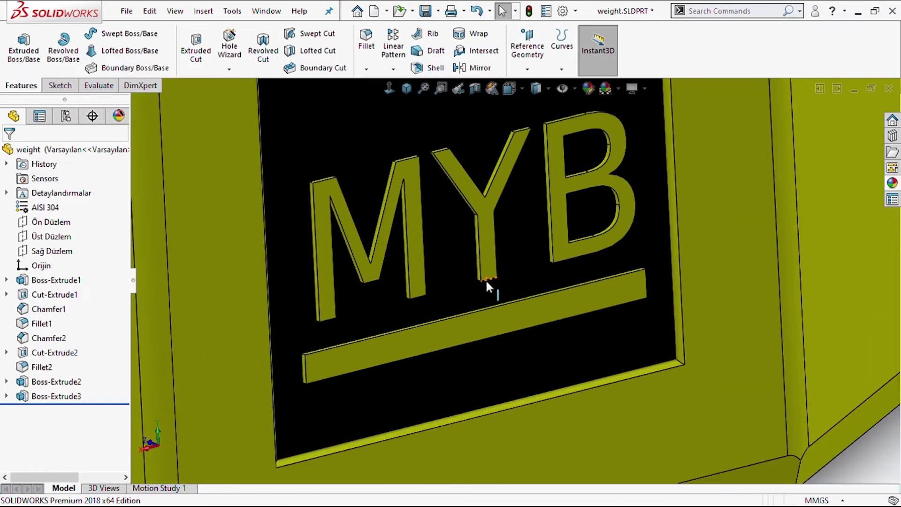
Colour the underline bar's front face and both end faces red
{"action": "left_click", "coordinate": [488, 321]}
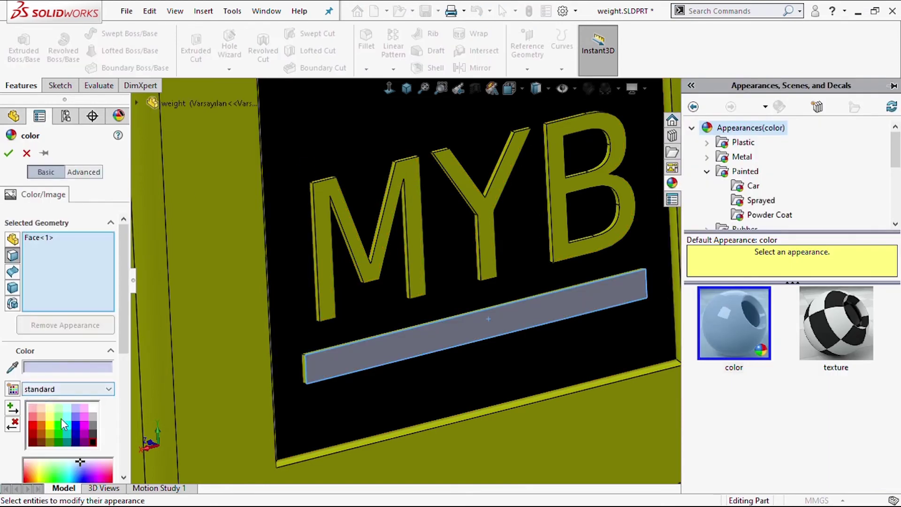
{"action": "left_click", "coordinate": [33, 425]}
{"action": "scroll", "coordinate": [290, 340], "scroll_direction": "down", "scroll_amount": 3}
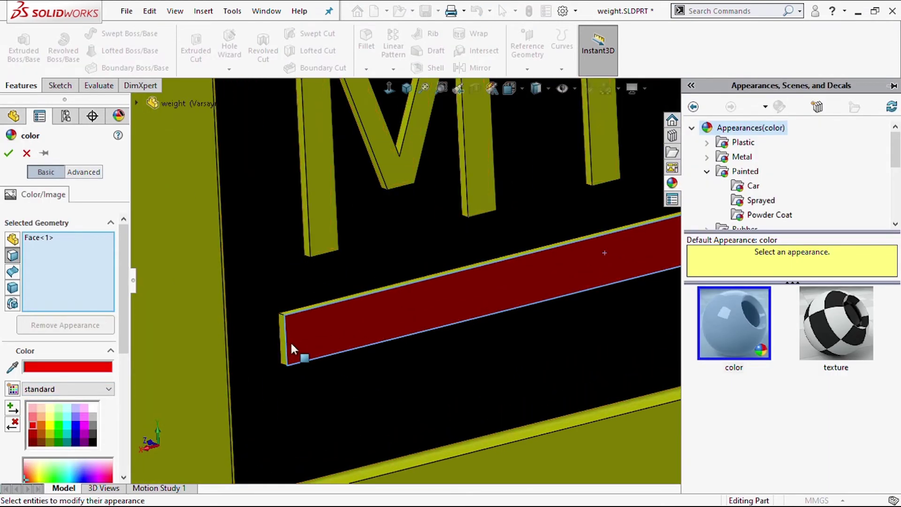
{"action": "left_click", "coordinate": [283, 332]}
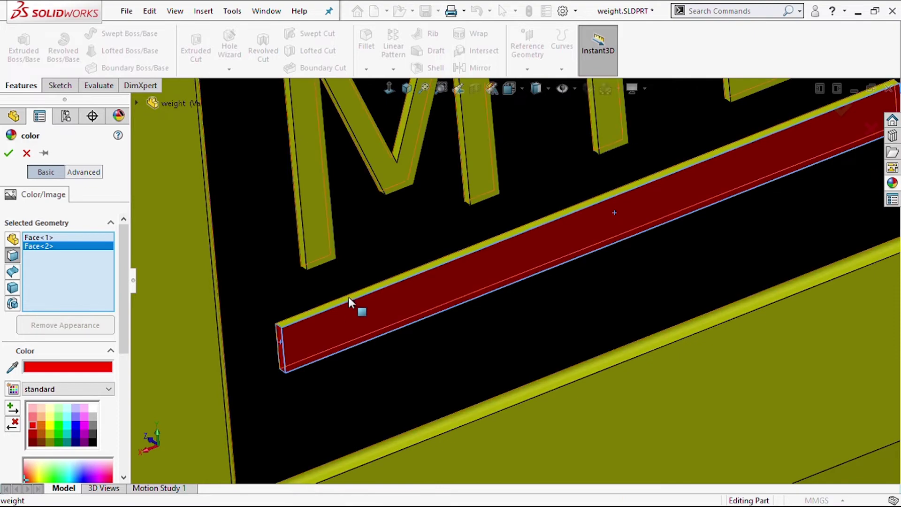
{"action": "mouse_move", "coordinate": [397, 349]}
{"action": "middle_mouse_down"}
{"action": "mouse_move", "coordinate": [391, 223]}
{"action": "mouse_move", "coordinate": [301, 265]}
{"action": "middle_mouse_up"}
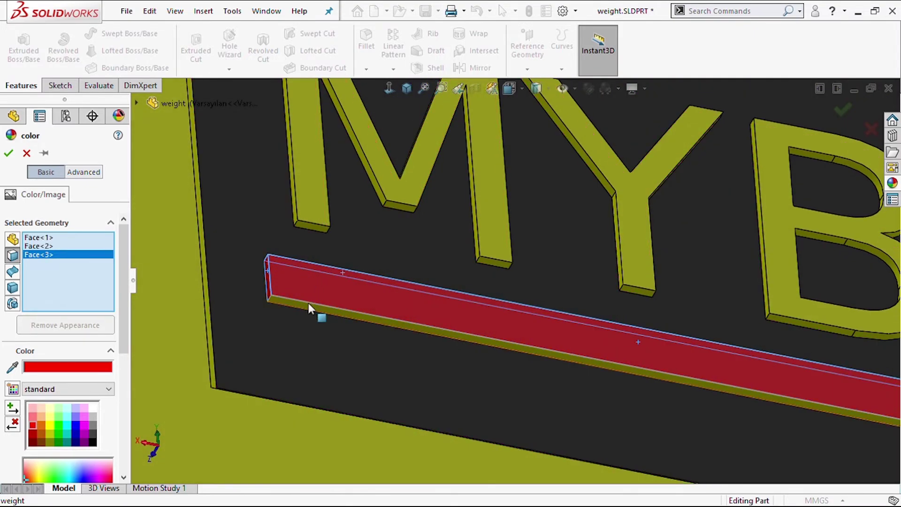
{"action": "scroll", "coordinate": [547, 328], "scroll_direction": "up", "scroll_amount": 5}
{"action": "mouse_move", "coordinate": [548, 328]}
{"action": "middle_mouse_down"}
{"action": "mouse_move", "coordinate": [718, 305]}
{"action": "mouse_move", "coordinate": [635, 312]}
{"action": "middle_mouse_up"}
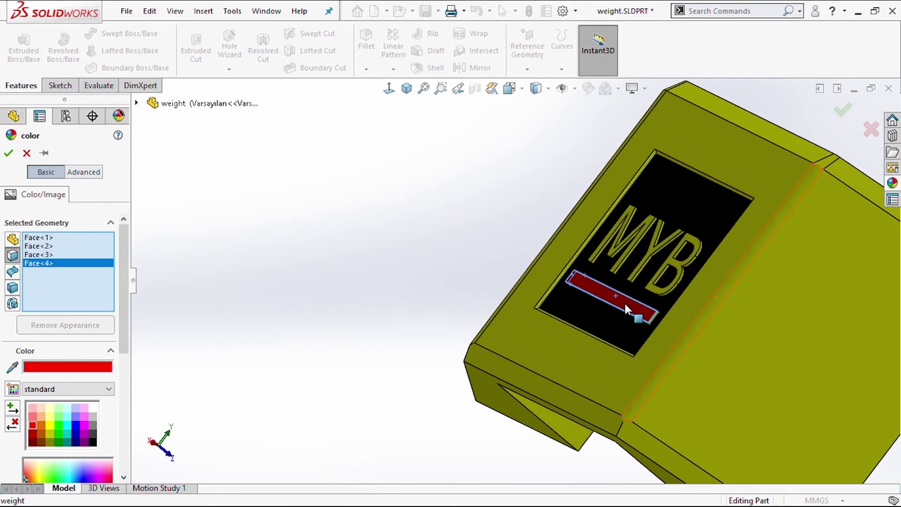
{"action": "scroll", "coordinate": [656, 319], "scroll_direction": "down", "scroll_amount": 3}
{"action": "scroll", "coordinate": [610, 309], "scroll_direction": "down", "scroll_amount": 2}
{"action": "left_click", "coordinate": [594, 304]}
{"action": "scroll", "coordinate": [595, 304], "scroll_direction": "up", "scroll_amount": 3}
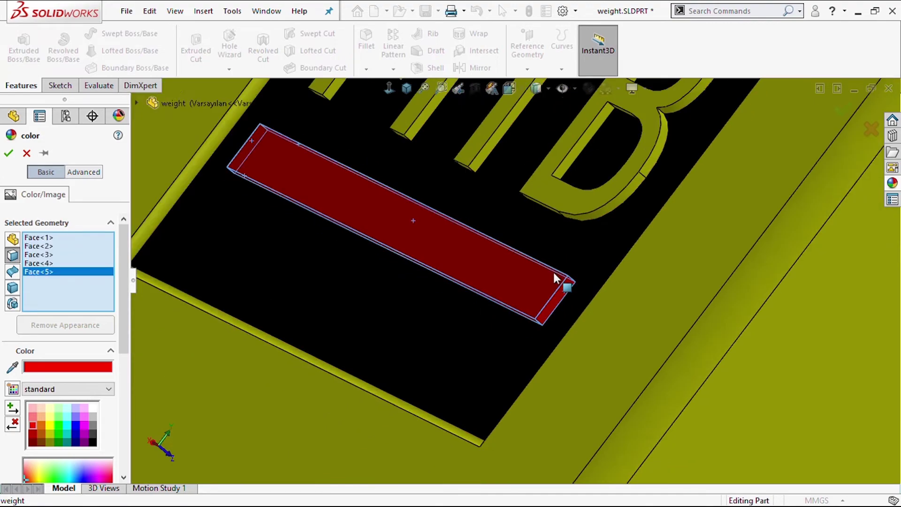
{"action": "scroll", "coordinate": [559, 278], "scroll_direction": "up", "scroll_amount": 3}
{"action": "mouse_move", "coordinate": [518, 211]}
{"action": "middle_mouse_down"}
{"action": "mouse_move", "coordinate": [567, 298]}
{"action": "mouse_move", "coordinate": [530, 335]}
{"action": "middle_mouse_up"}
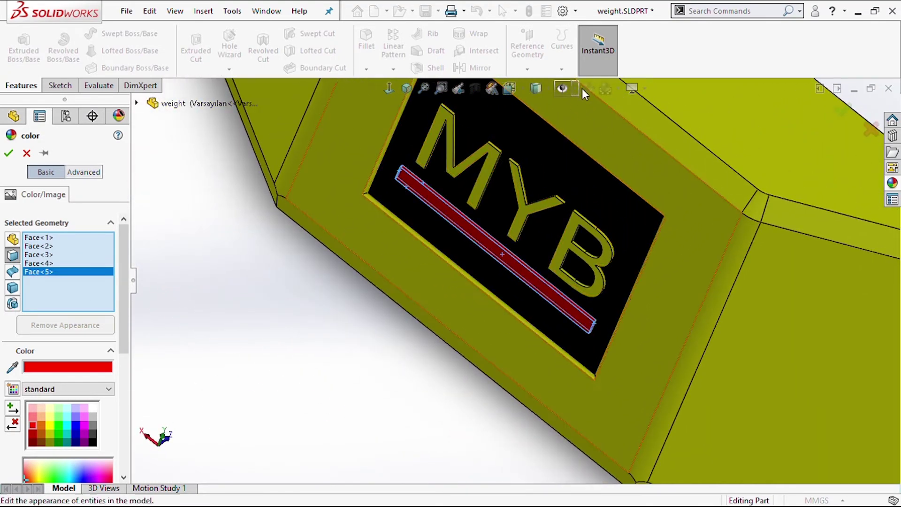
{"action": "left_click", "coordinate": [836, 113]}
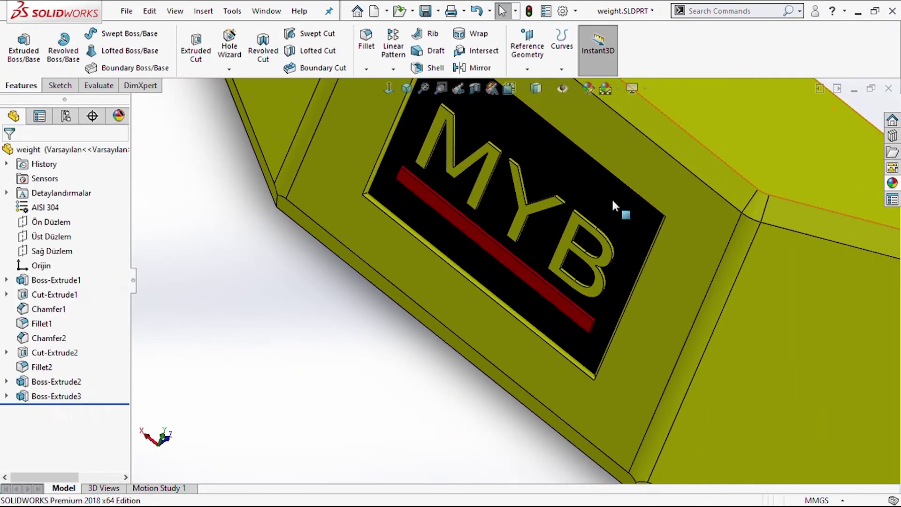
Select the Y, M and B letters and choose light grey for them
{"action": "left_click", "coordinate": [522, 209]}
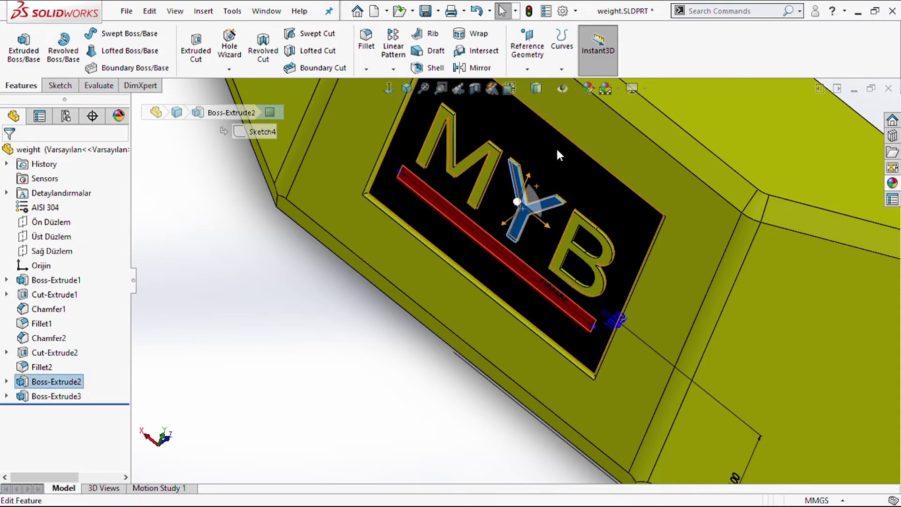
{"action": "left_click", "coordinate": [589, 92]}
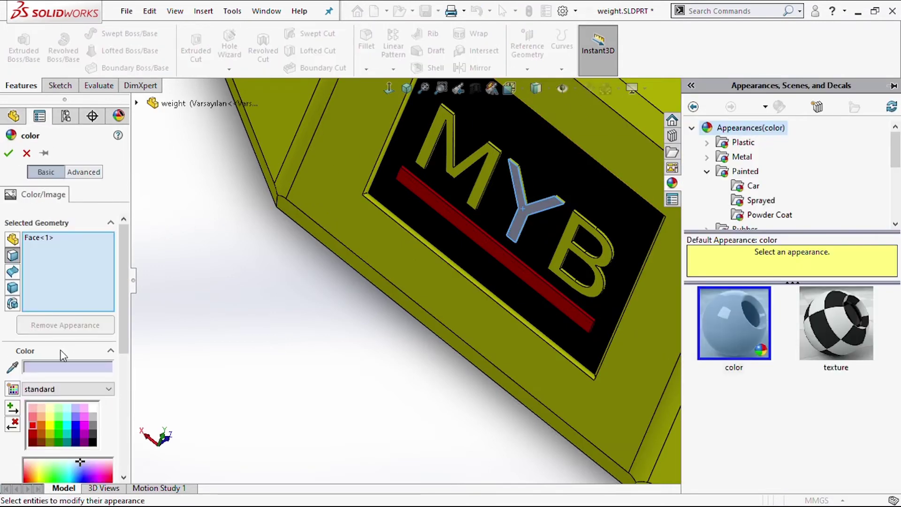
{"action": "left_click", "coordinate": [92, 407]}
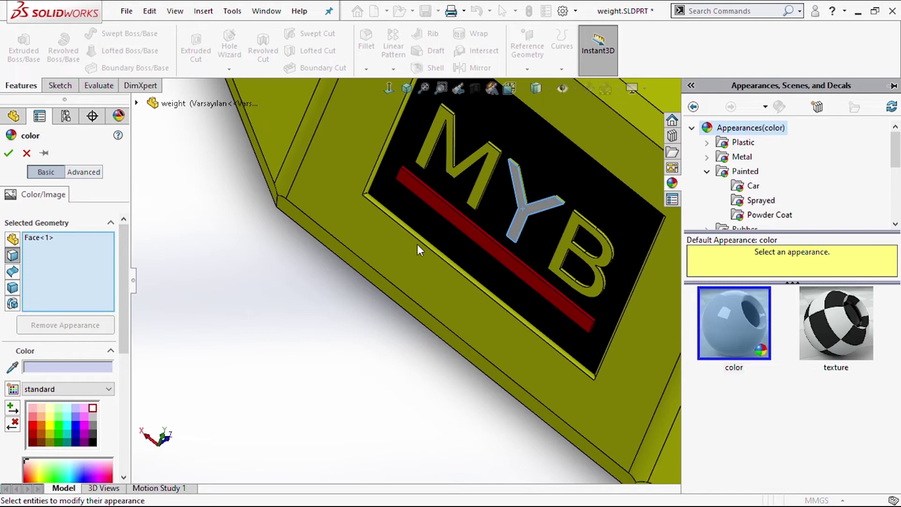
{"action": "left_click", "coordinate": [493, 163]}
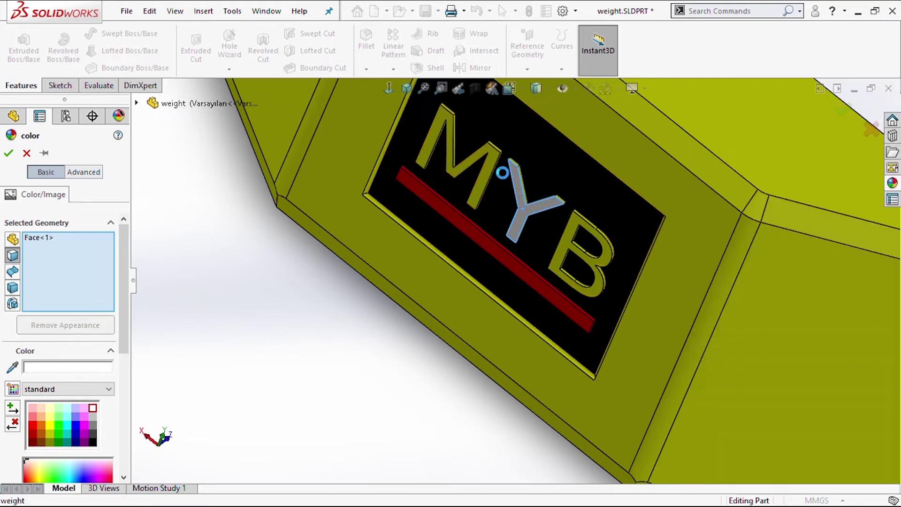
{"action": "left_click", "coordinate": [569, 230]}
Add further M and Y faces and the B's top face to the grey selection
{"action": "scroll", "coordinate": [565, 176], "scroll_direction": "down", "scroll_amount": 2}
{"action": "mouse_move", "coordinate": [566, 180]}
{"action": "middle_mouse_down"}
{"action": "mouse_move", "coordinate": [570, 286]}
{"action": "mouse_move", "coordinate": [525, 354]}
{"action": "mouse_move", "coordinate": [531, 286]}
{"action": "mouse_move", "coordinate": [537, 301]}
{"action": "middle_mouse_up"}
{"action": "scroll", "coordinate": [469, 165], "scroll_direction": "down", "scroll_amount": 2}
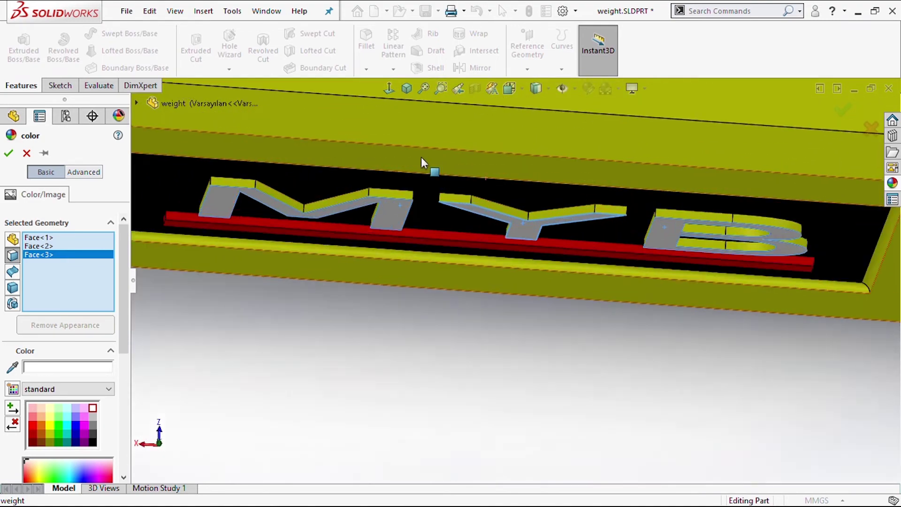
{"action": "left_click", "coordinate": [246, 183]}
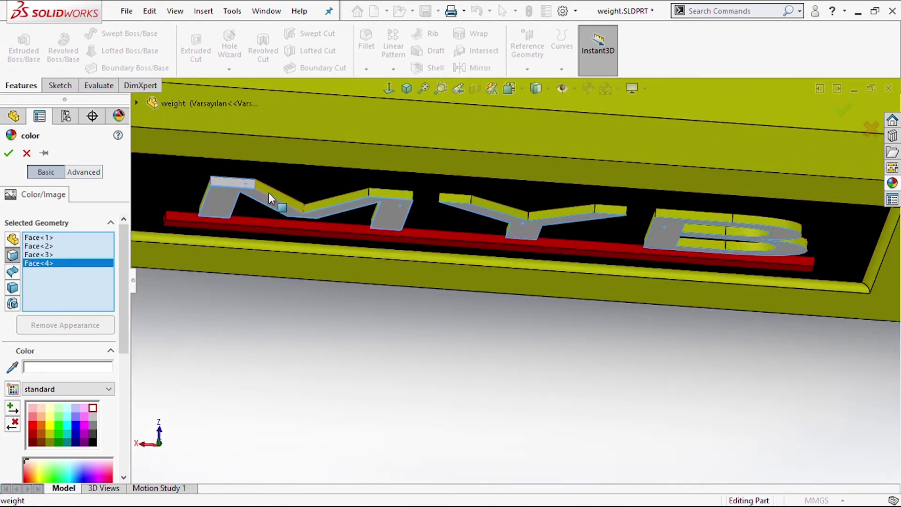
{"action": "left_click", "coordinate": [268, 193]}
{"action": "left_click", "coordinate": [319, 201]}
{"action": "scroll", "coordinate": [384, 193], "scroll_direction": "down", "scroll_amount": 1}
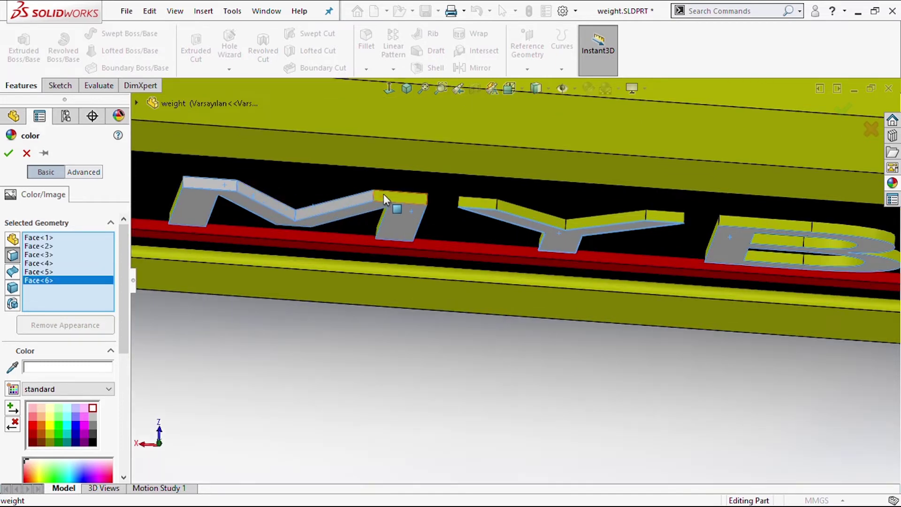
{"action": "left_click", "coordinate": [384, 194]}
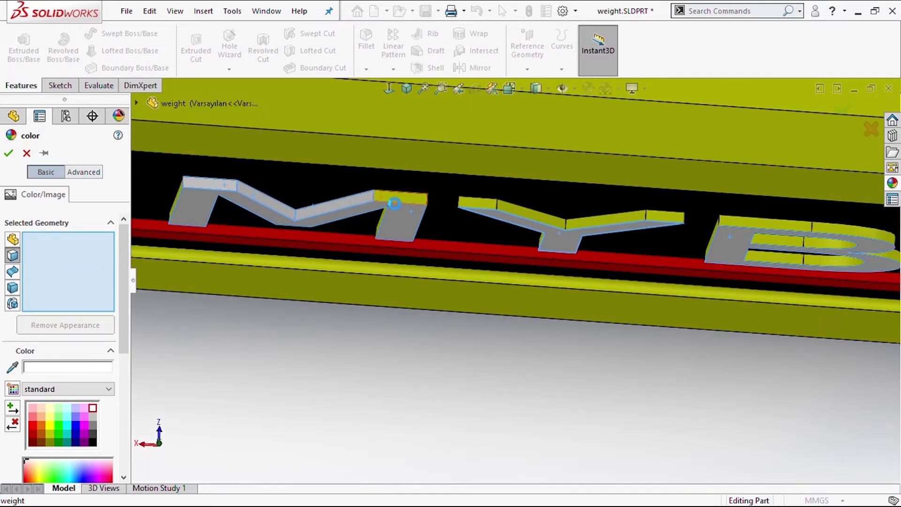
{"action": "left_click", "coordinate": [522, 210]}
{"action": "left_click", "coordinate": [594, 221]}
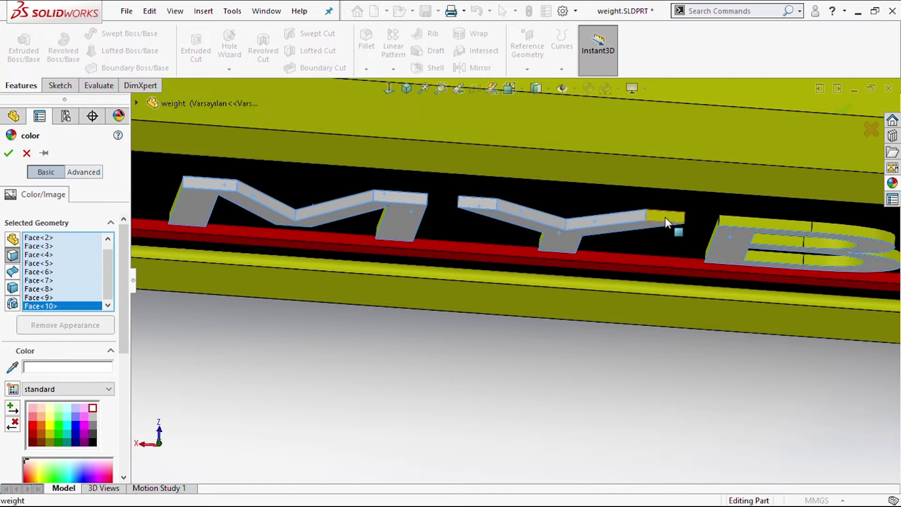
{"action": "left_click", "coordinate": [666, 217]}
{"action": "left_click", "coordinate": [765, 223]}
Add the B's outer, inner and curved side faces to the selection
{"action": "middle_click_drag", "start_coordinate": [798, 235], "coordinate": [817, 244]}
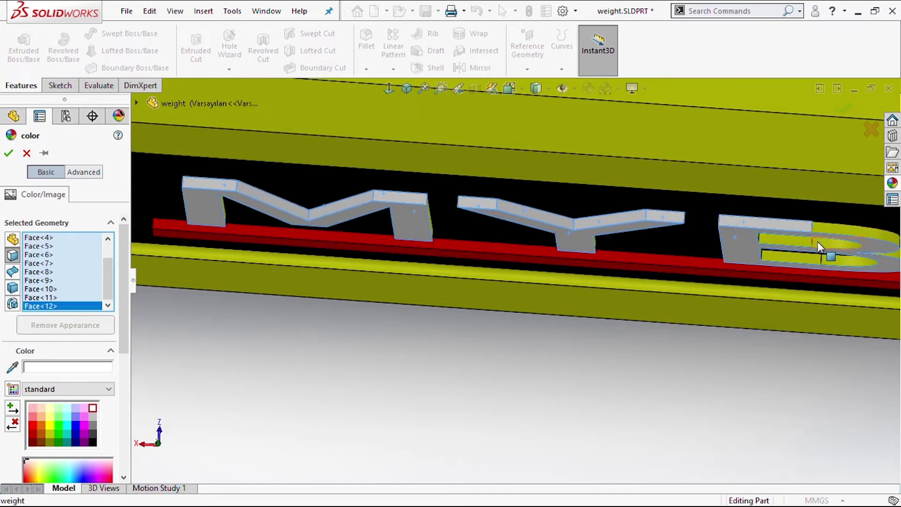
{"action": "scroll", "coordinate": [817, 242], "scroll_direction": "up", "scroll_amount": 2}
{"action": "left_click", "coordinate": [466, 291]}
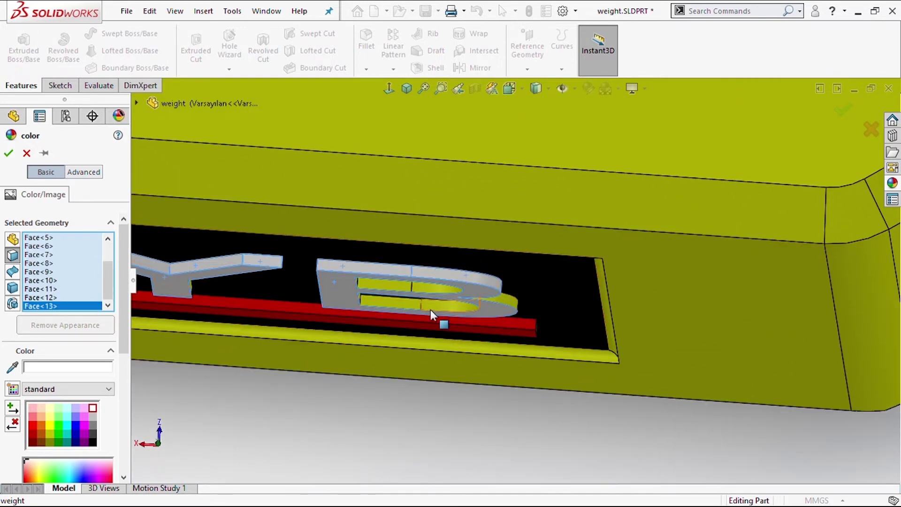
{"action": "scroll", "coordinate": [430, 309], "scroll_direction": "up", "scroll_amount": 2}
{"action": "scroll", "coordinate": [525, 284], "scroll_direction": "down", "scroll_amount": 2}
{"action": "scroll", "coordinate": [537, 308], "scroll_direction": "down", "scroll_amount": 3}
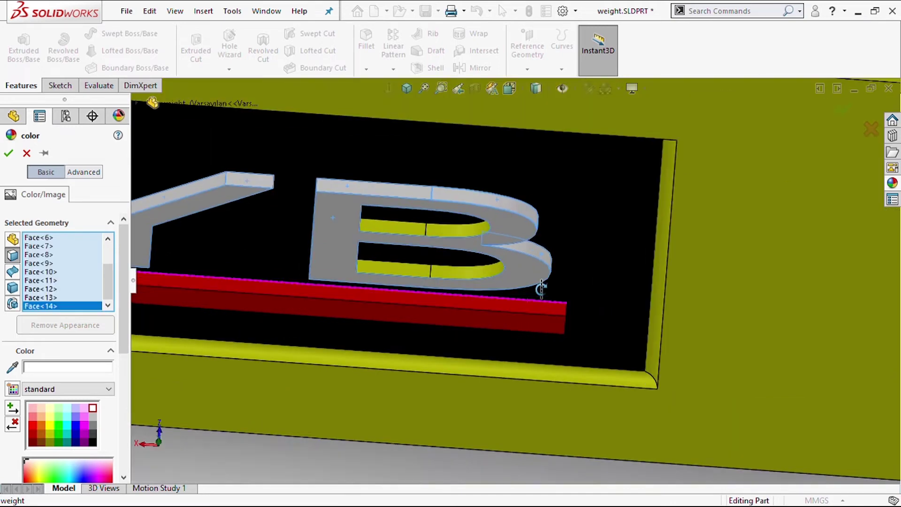
{"action": "scroll", "coordinate": [539, 286], "scroll_direction": "down", "scroll_amount": 2}
{"action": "left_click", "coordinate": [417, 154]}
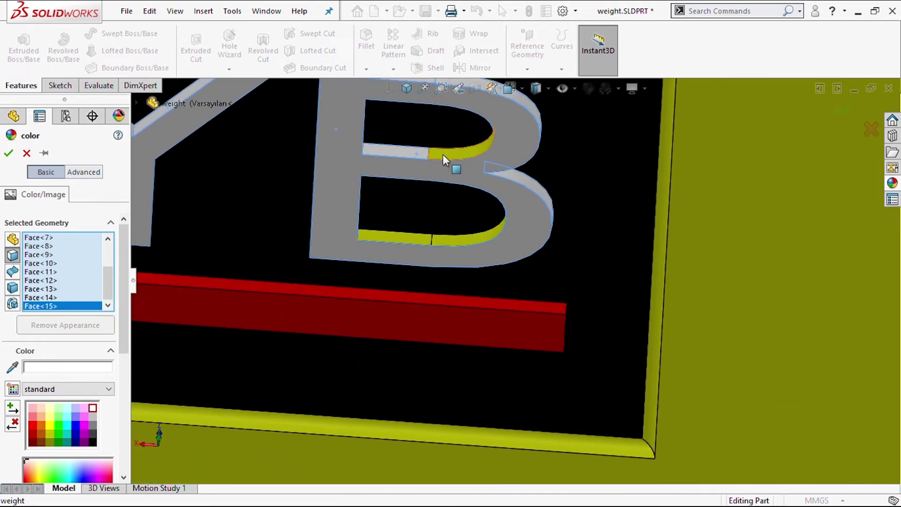
{"action": "left_click", "coordinate": [418, 236]}
{"action": "left_click", "coordinate": [447, 240]}
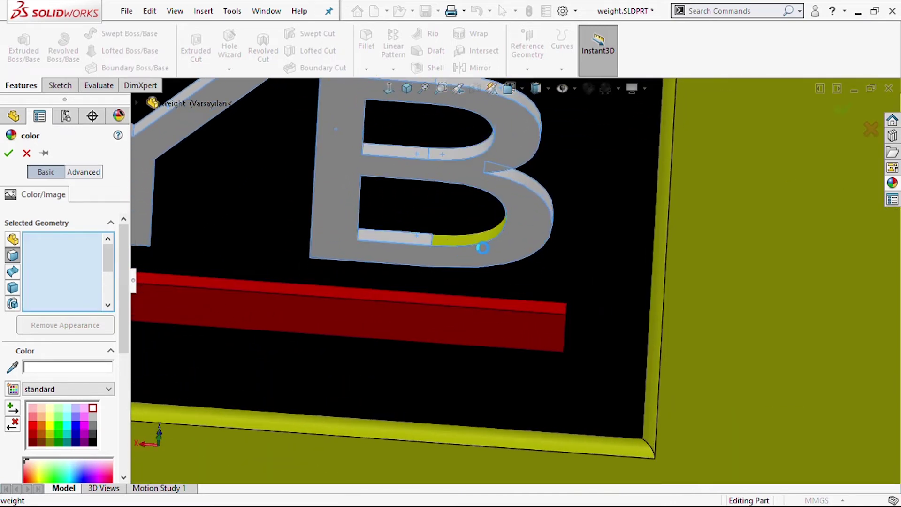
{"action": "scroll", "coordinate": [455, 212], "scroll_direction": "up", "scroll_amount": 1}
{"action": "scroll", "coordinate": [465, 185], "scroll_direction": "up", "scroll_amount": 2}
{"action": "scroll", "coordinate": [418, 156], "scroll_direction": "up", "scroll_amount": 2}
{"action": "mouse_move", "coordinate": [376, 264]}
{"action": "middle_mouse_down"}
{"action": "mouse_move", "coordinate": [345, 274]}
{"action": "mouse_move", "coordinate": [241, 227]}
{"action": "mouse_move", "coordinate": [432, 265]}
{"action": "mouse_move", "coordinate": [454, 170]}
{"action": "mouse_move", "coordinate": [465, 254]}
{"action": "mouse_move", "coordinate": [496, 167]}
{"action": "mouse_move", "coordinate": [493, 173]}
{"action": "middle_mouse_up"}
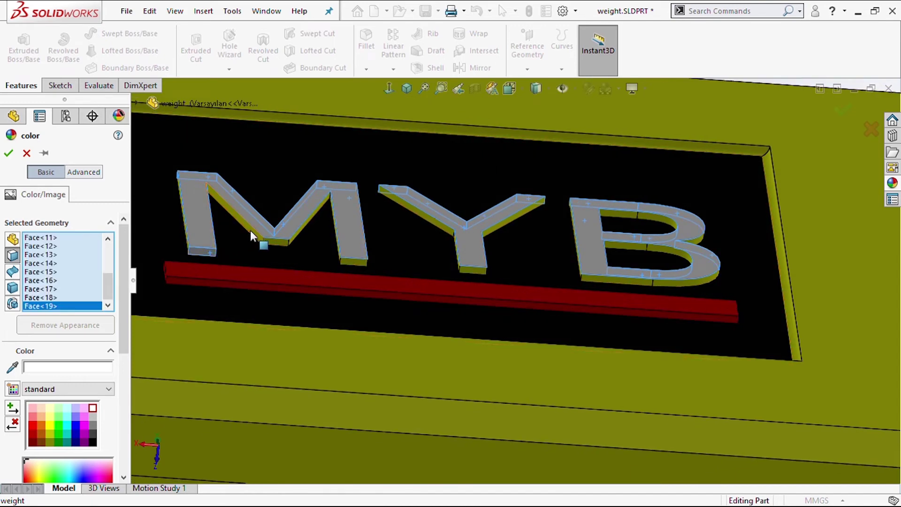
Add more M and Y faces, including the Y's arm and stem faces
{"action": "left_click", "coordinate": [265, 243]}
{"action": "left_click", "coordinate": [302, 245]}
{"action": "left_click", "coordinate": [303, 224]}
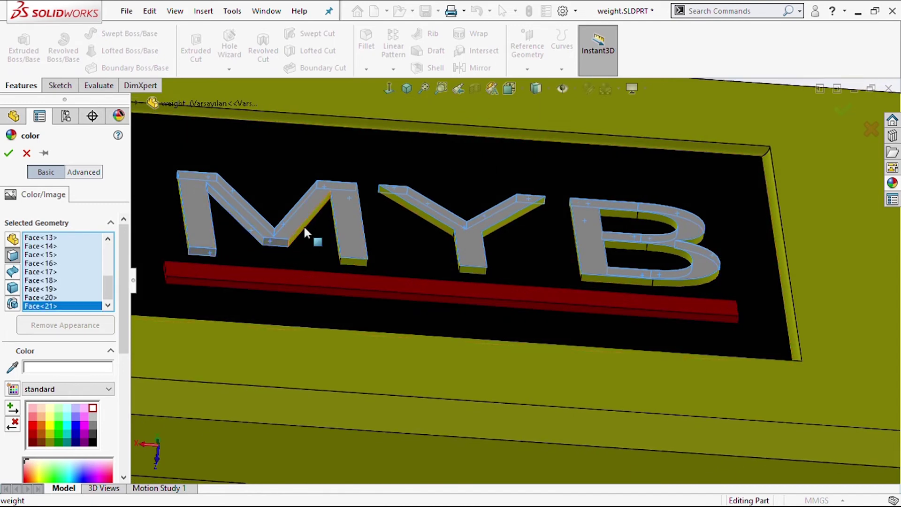
{"action": "left_click", "coordinate": [305, 223]}
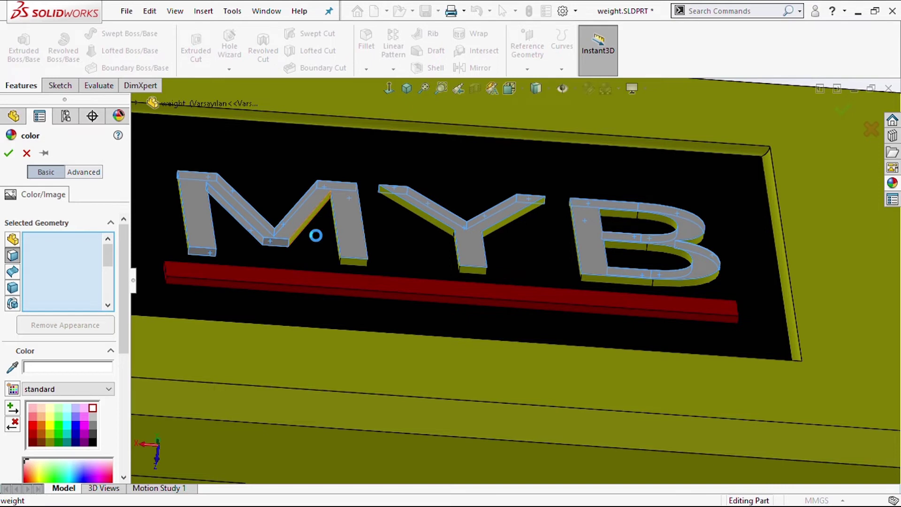
{"action": "left_click", "coordinate": [350, 258]}
{"action": "mouse_move", "coordinate": [350, 258]}
{"action": "middle_mouse_down"}
{"action": "mouse_move", "coordinate": [361, 251]}
{"action": "mouse_move", "coordinate": [304, 258]}
{"action": "mouse_move", "coordinate": [246, 217]}
{"action": "middle_mouse_up"}
{"action": "left_click", "coordinate": [246, 217]}
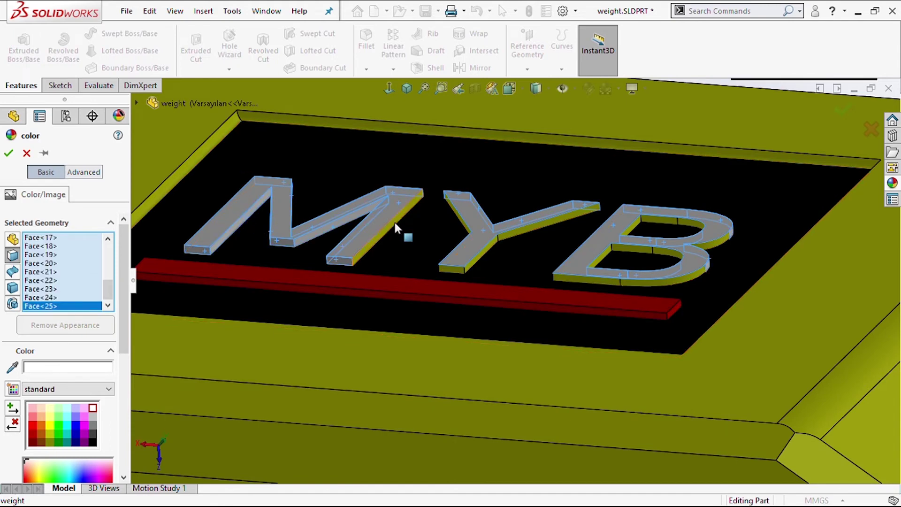
{"action": "left_click", "coordinate": [394, 221]}
{"action": "mouse_move", "coordinate": [319, 257]}
{"action": "middle_mouse_down"}
{"action": "mouse_move", "coordinate": [360, 257]}
{"action": "mouse_move", "coordinate": [332, 257]}
{"action": "middle_mouse_up"}
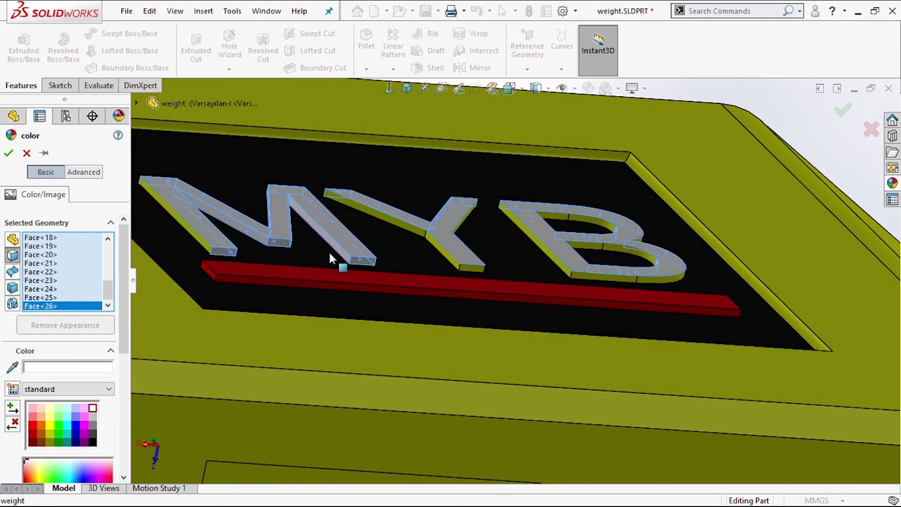
{"action": "left_click", "coordinate": [199, 239]}
{"action": "left_click", "coordinate": [389, 223]}
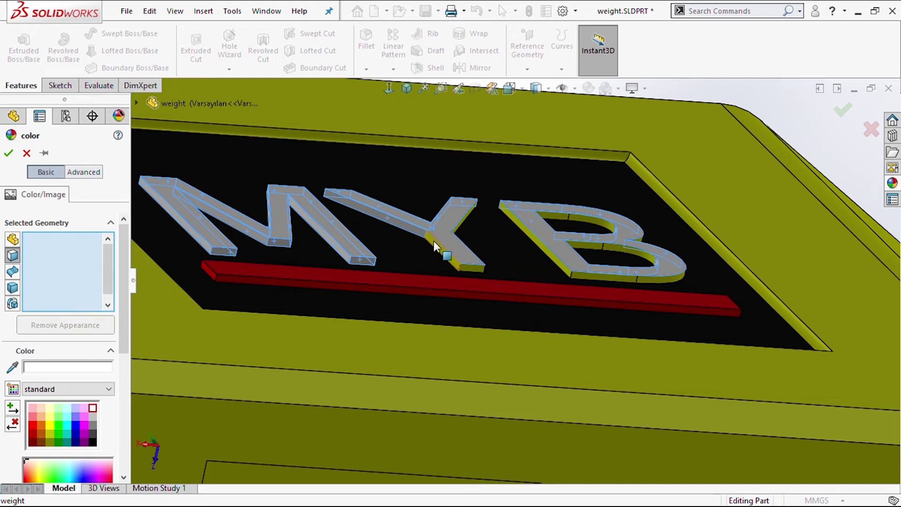
{"action": "left_click", "coordinate": [434, 245]}
{"action": "left_click", "coordinate": [481, 266]}
Add the remaining B side faces and upper-loop inner face to the selection
{"action": "middle_click_drag", "start_coordinate": [487, 250], "coordinate": [436, 250]}
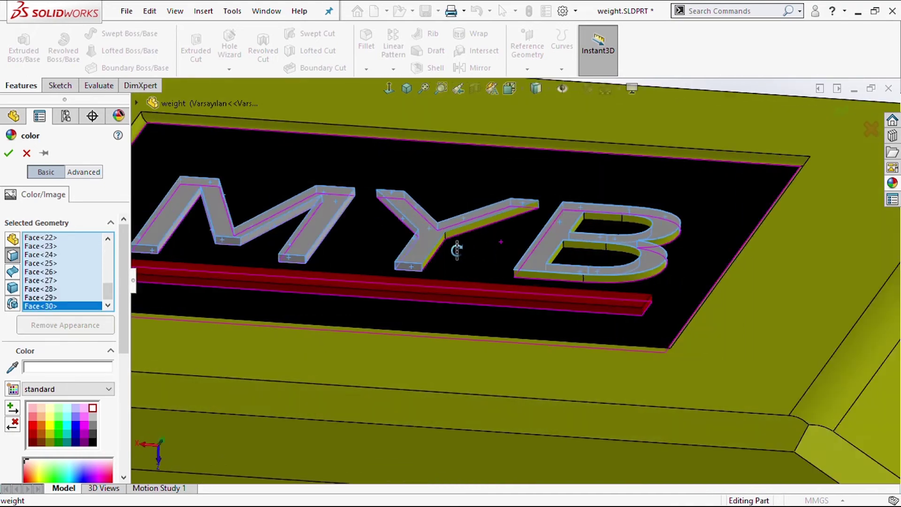
{"action": "left_click", "coordinate": [470, 238]}
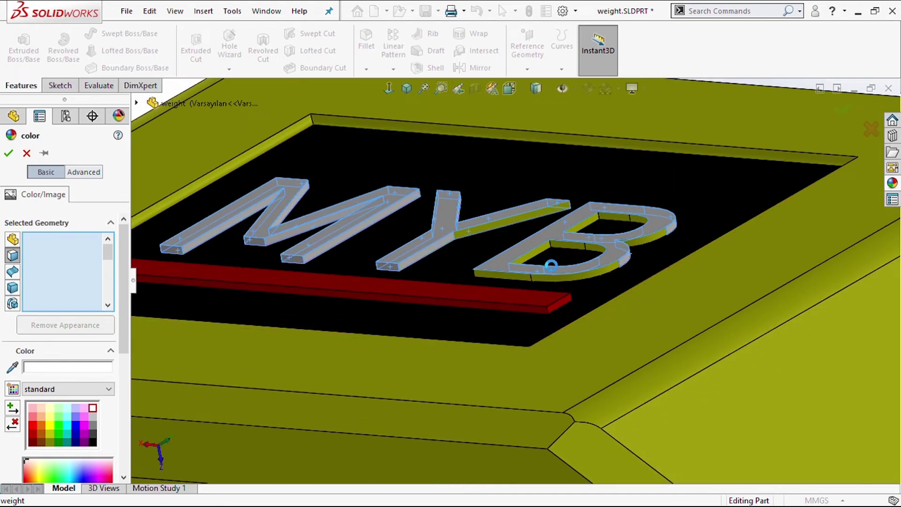
{"action": "left_click", "coordinate": [526, 281]}
{"action": "left_click", "coordinate": [630, 271]}
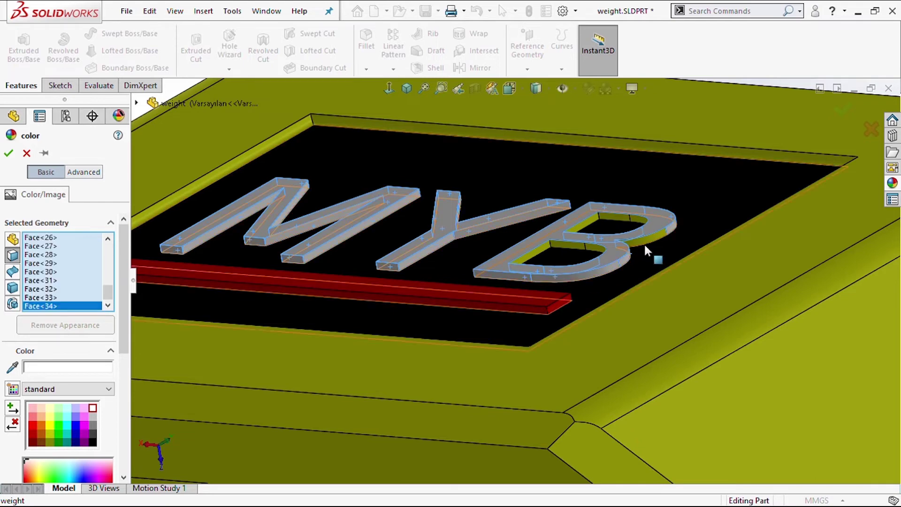
{"action": "left_click", "coordinate": [654, 246]}
{"action": "middle_click_drag", "start_coordinate": [592, 245], "coordinate": [602, 230]}
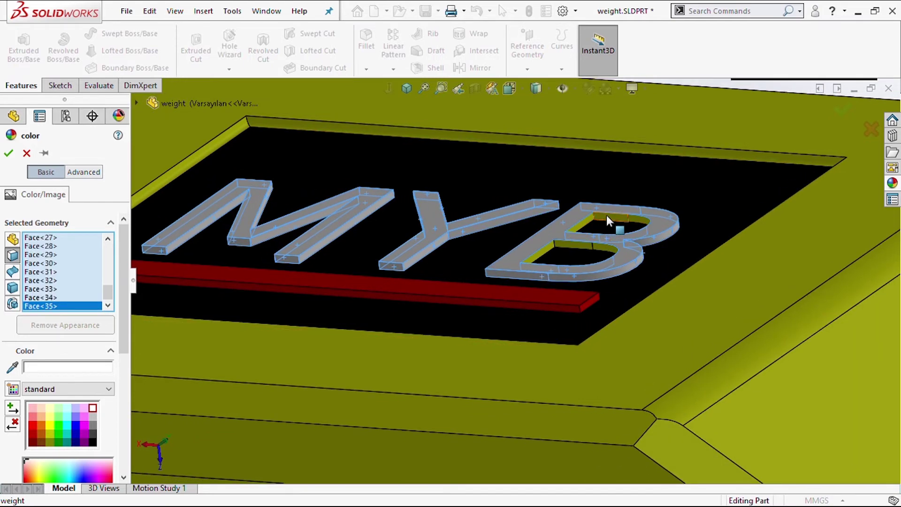
{"action": "left_click", "coordinate": [607, 221]}
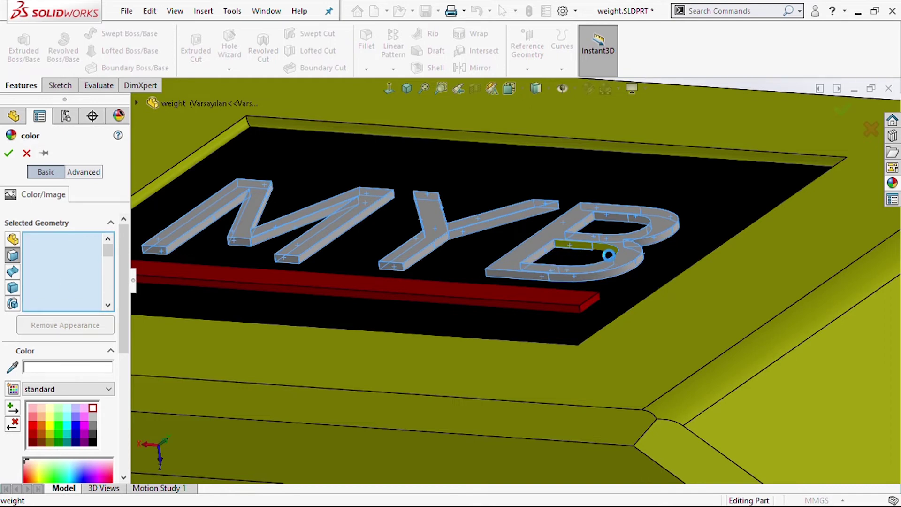
{"action": "mouse_move", "coordinate": [606, 253]}
{"action": "middle_mouse_down"}
{"action": "mouse_move", "coordinate": [623, 251]}
{"action": "mouse_move", "coordinate": [543, 344]}
{"action": "mouse_move", "coordinate": [499, 263]}
{"action": "mouse_move", "coordinate": [509, 196]}
{"action": "mouse_move", "coordinate": [644, 226]}
{"action": "mouse_move", "coordinate": [619, 370]}
{"action": "middle_mouse_up"}
{"action": "left_click", "coordinate": [558, 269]}
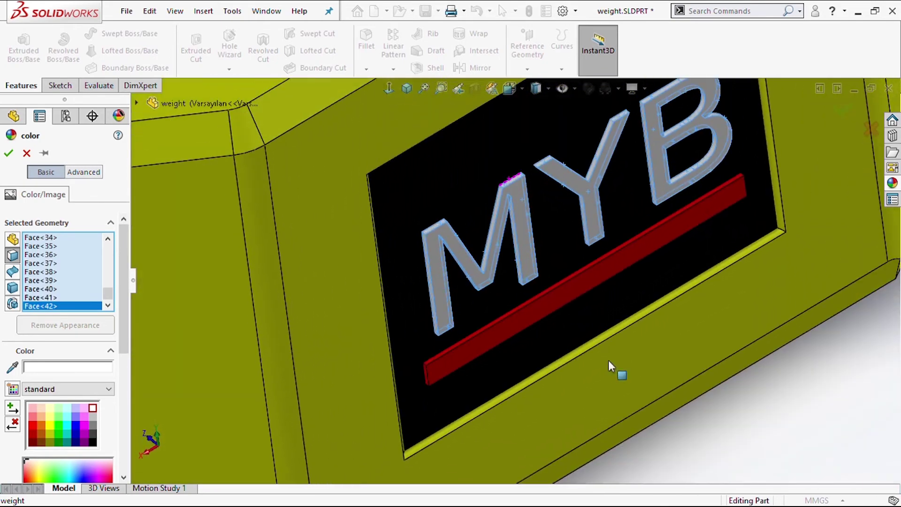
Apply the light grey colour to all selected MYB letter faces
{"action": "left_click", "coordinate": [843, 112]}
{"action": "scroll", "coordinate": [734, 267], "scroll_direction": "up", "scroll_amount": 5}
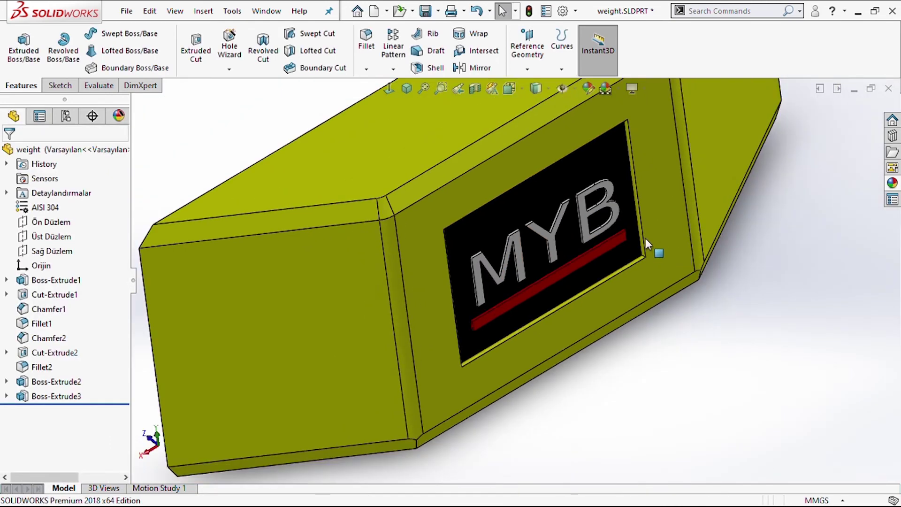
{"action": "scroll", "coordinate": [653, 251], "scroll_direction": "up", "scroll_amount": 3}
{"action": "mouse_move", "coordinate": [647, 283]}
{"action": "middle_mouse_down"}
{"action": "mouse_move", "coordinate": [665, 251]}
{"action": "mouse_move", "coordinate": [597, 223]}
{"action": "mouse_move", "coordinate": [547, 280]}
{"action": "mouse_move", "coordinate": [613, 265]}
{"action": "mouse_move", "coordinate": [621, 247]}
{"action": "middle_mouse_up"}
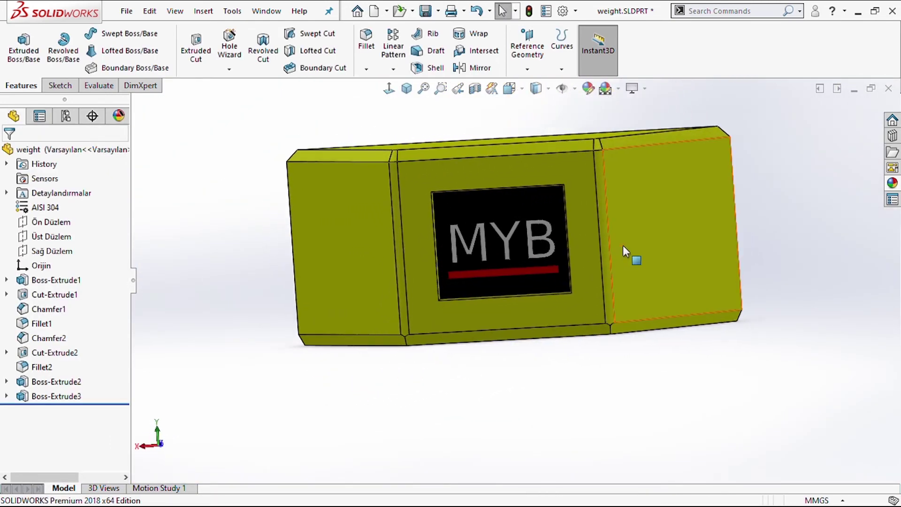
Save weight.SLDPRT and check the plaque from the Front view
{"action": "key", "text": "ctrl+s"}
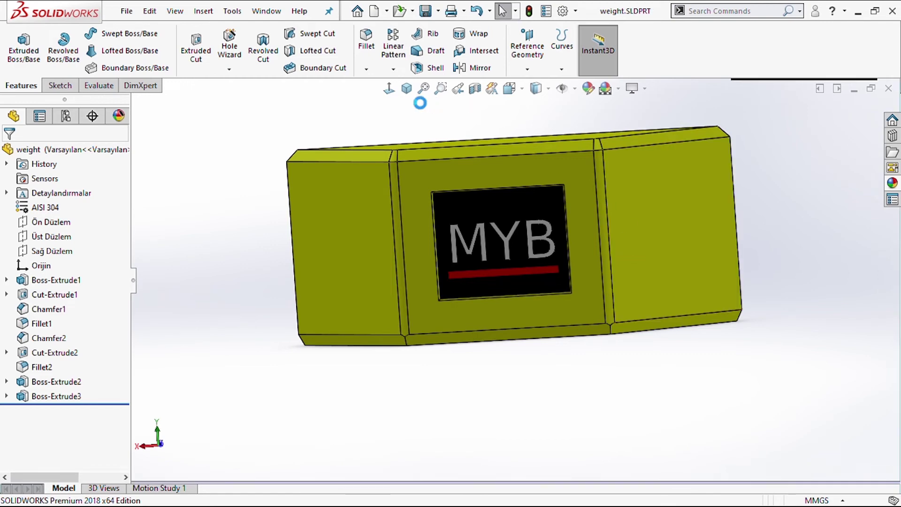
{"action": "left_click", "coordinate": [390, 90]}
{"action": "scroll", "coordinate": [517, 201], "scroll_direction": "up", "scroll_amount": 2}
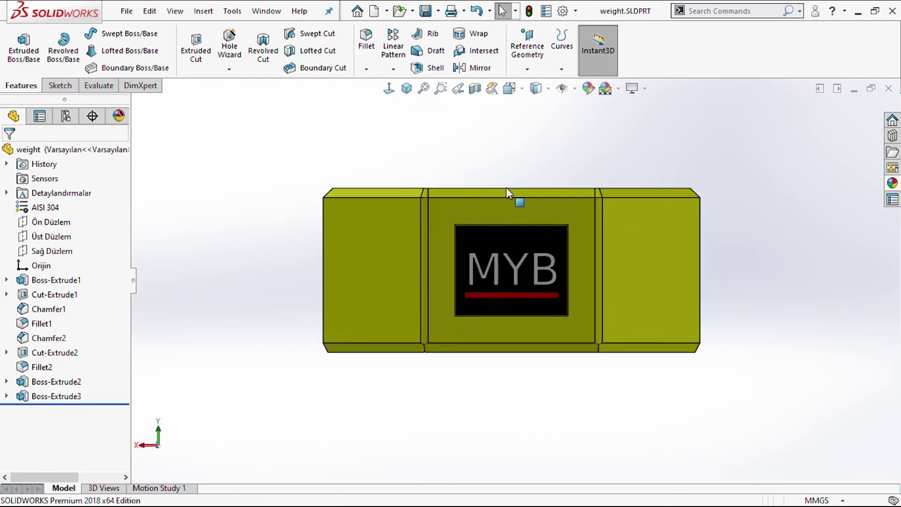
{"action": "scroll", "coordinate": [516, 202], "scroll_direction": "down", "scroll_amount": 3}
{"action": "mouse_move", "coordinate": [612, 416]}
{"action": "middle_mouse_down"}
{"action": "mouse_move", "coordinate": [803, 410]}
{"action": "mouse_move", "coordinate": [636, 428]}
{"action": "mouse_move", "coordinate": [853, 407]}
{"action": "mouse_move", "coordinate": [664, 382]}
{"action": "mouse_move", "coordinate": [663, 396]}
{"action": "mouse_move", "coordinate": [327, 367]}
{"action": "middle_mouse_up"}
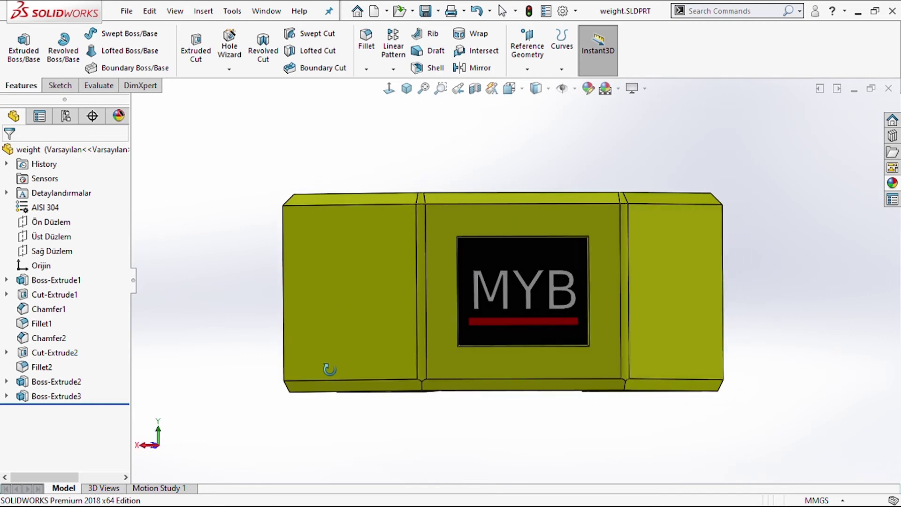
Close the weight part and insert the body chassis and weight into a new assembly
{"action": "left_click", "coordinate": [889, 89]}
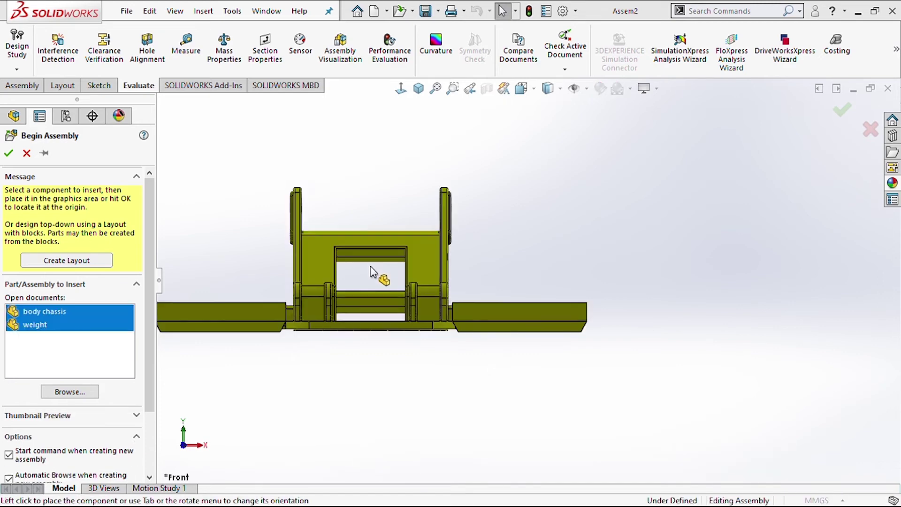
{"action": "left_click", "coordinate": [426, 287]}
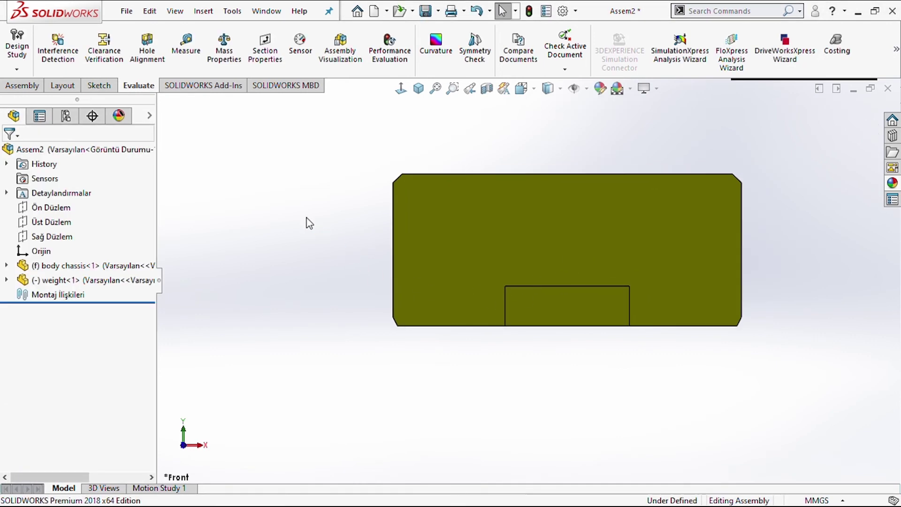
{"action": "mouse_move", "coordinate": [306, 221]}
{"action": "middle_mouse_down"}
{"action": "mouse_move", "coordinate": [358, 267]}
{"action": "mouse_move", "coordinate": [308, 286]}
{"action": "middle_mouse_up"}
{"action": "scroll", "coordinate": [241, 286], "scroll_direction": "up", "scroll_amount": 3}
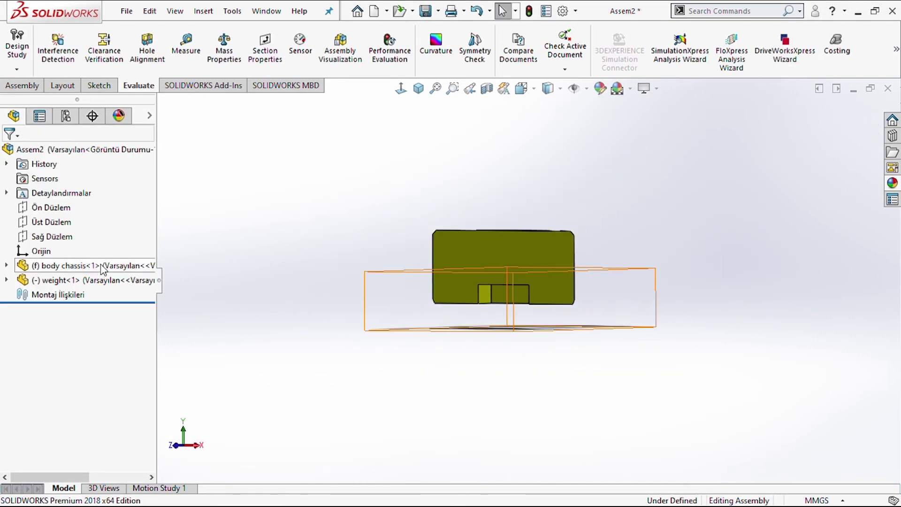
Show the hidden body chassis and drag the weight block away from it
{"action": "left_click", "coordinate": [132, 259]}
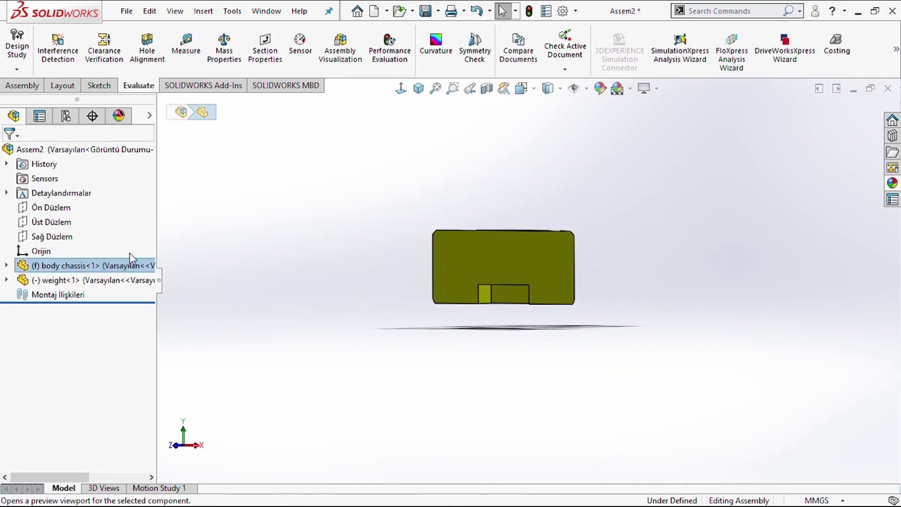
{"action": "left_click", "coordinate": [207, 235]}
{"action": "scroll", "coordinate": [610, 277], "scroll_direction": "down", "scroll_amount": 3}
{"action": "mouse_move", "coordinate": [589, 297]}
{"action": "middle_mouse_down"}
{"action": "mouse_move", "coordinate": [585, 331]}
{"action": "mouse_move", "coordinate": [465, 314]}
{"action": "middle_mouse_up"}
{"action": "left_click_drag", "start_coordinate": [378, 281], "coordinate": [693, 269]}
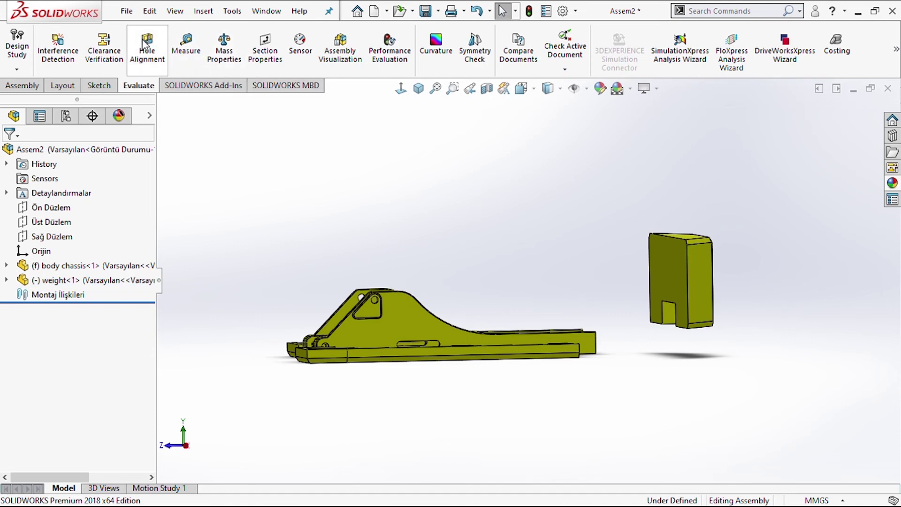
Make the first coincident mate between a weight block face and a chassis face
{"action": "left_click", "coordinate": [40, 87]}
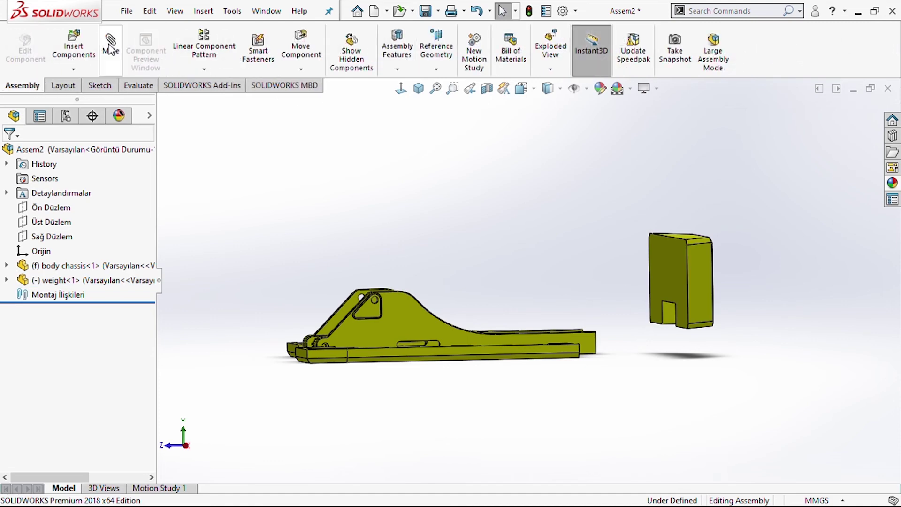
{"action": "scroll", "coordinate": [647, 327], "scroll_direction": "down", "scroll_amount": 3}
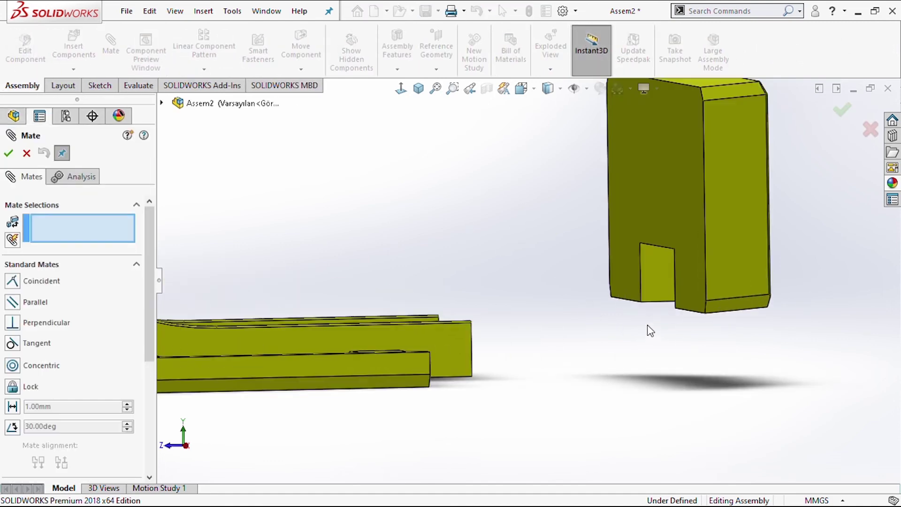
{"action": "scroll", "coordinate": [665, 278], "scroll_direction": "down", "scroll_amount": 3}
{"action": "scroll", "coordinate": [632, 280], "scroll_direction": "down", "scroll_amount": 2}
{"action": "left_click", "coordinate": [631, 276]}
{"action": "mouse_move", "coordinate": [541, 288]}
{"action": "middle_mouse_down"}
{"action": "mouse_move", "coordinate": [479, 308]}
{"action": "mouse_move", "coordinate": [629, 322]}
{"action": "mouse_move", "coordinate": [668, 370]}
{"action": "middle_mouse_up"}
{"action": "scroll", "coordinate": [623, 337], "scroll_direction": "down", "scroll_amount": 3}
{"action": "left_click", "coordinate": [623, 338]}
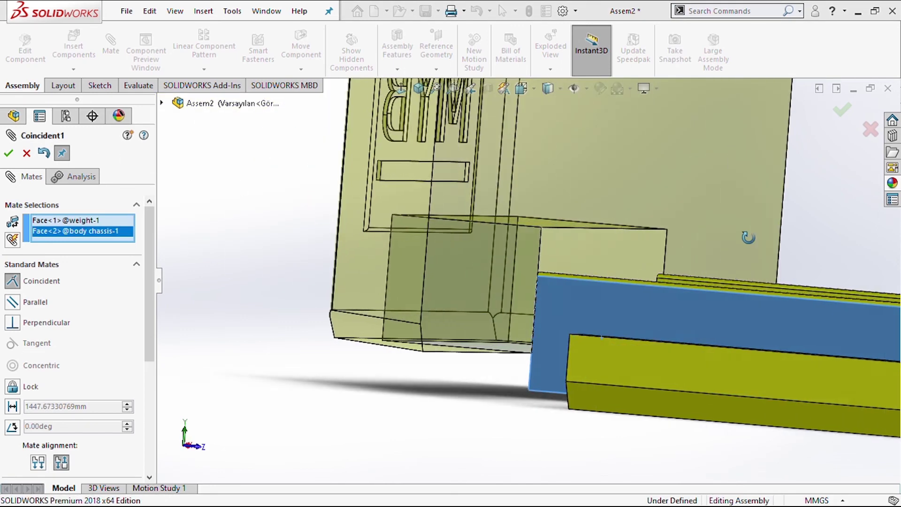
{"action": "left_click", "coordinate": [9, 153]}
Add a second coincident mate pairing a chassis face with the matching weight face
{"action": "mouse_move", "coordinate": [680, 263]}
{"action": "middle_mouse_down"}
{"action": "mouse_move", "coordinate": [774, 289]}
{"action": "mouse_move", "coordinate": [665, 387]}
{"action": "middle_mouse_up"}
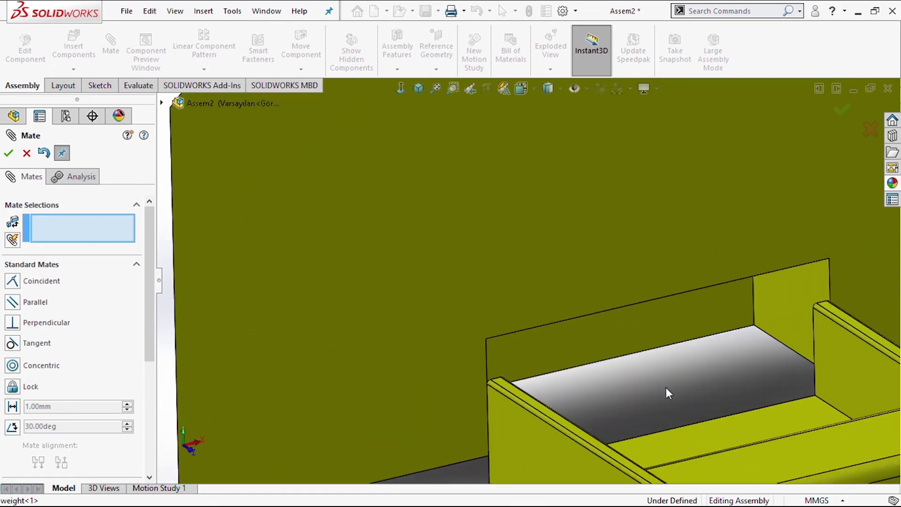
{"action": "left_click", "coordinate": [546, 410]}
{"action": "mouse_move", "coordinate": [609, 381]}
{"action": "middle_mouse_down"}
{"action": "mouse_move", "coordinate": [609, 300]}
{"action": "mouse_move", "coordinate": [569, 231]}
{"action": "mouse_move", "coordinate": [596, 378]}
{"action": "middle_mouse_up"}
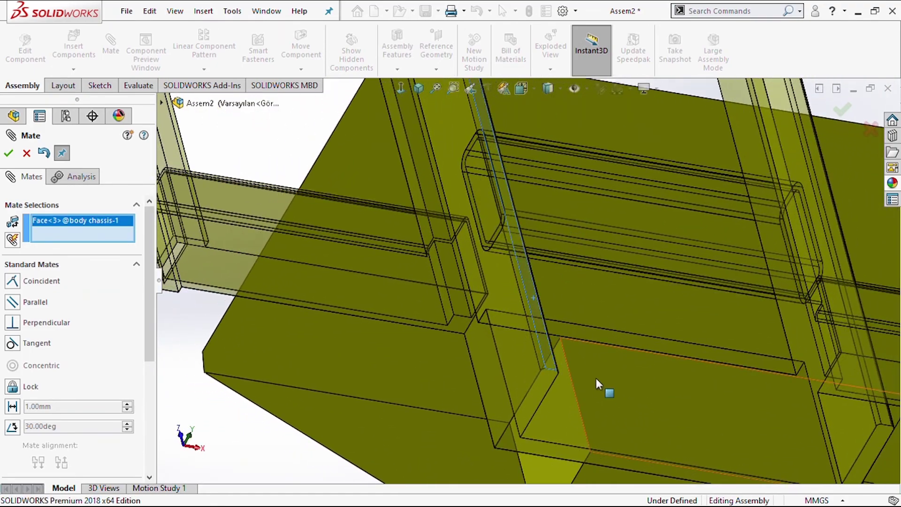
{"action": "left_click", "coordinate": [609, 383]}
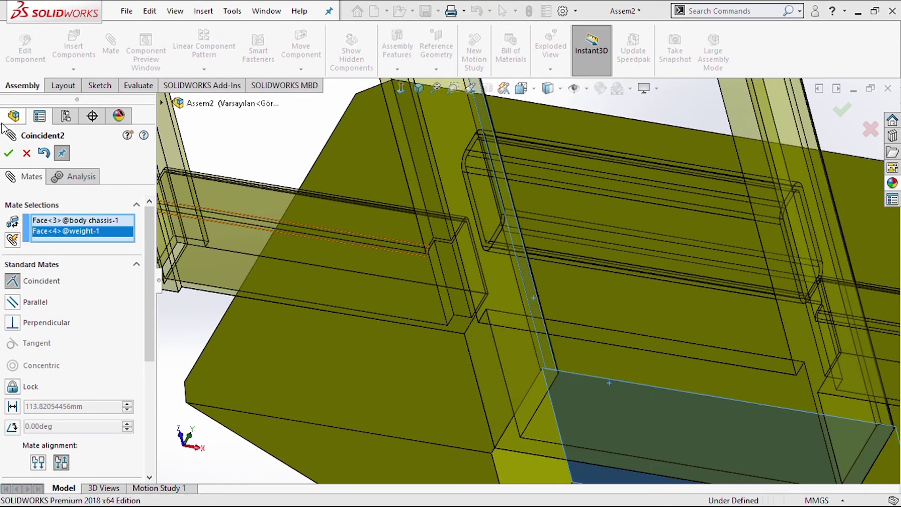
{"action": "left_click", "coordinate": [9, 153]}
Add a third coincident mate aligning the weight's side face with the chassis
{"action": "middle_click_drag", "start_coordinate": [352, 322], "coordinate": [590, 450]}
{"action": "scroll", "coordinate": [592, 448], "scroll_direction": "down", "scroll_amount": 5}
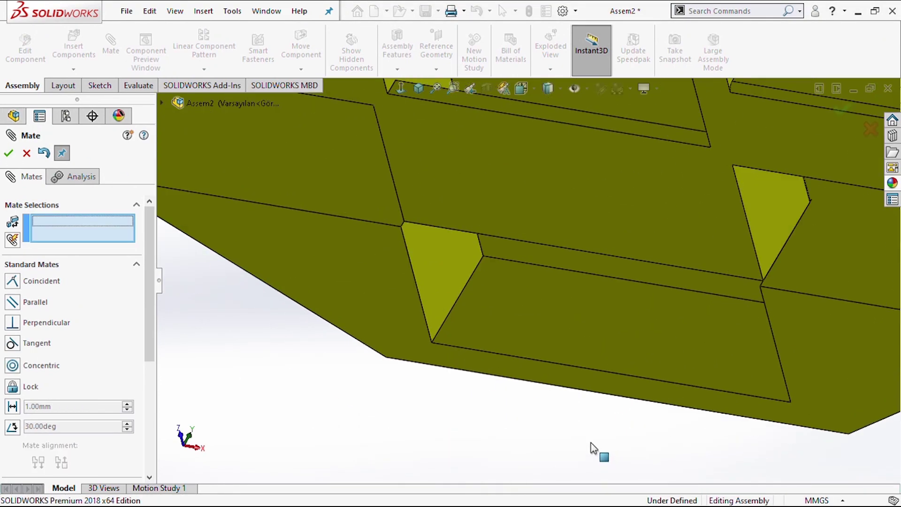
{"action": "left_click", "coordinate": [525, 294]}
{"action": "mouse_move", "coordinate": [525, 295]}
{"action": "middle_mouse_down"}
{"action": "mouse_move", "coordinate": [587, 334]}
{"action": "mouse_move", "coordinate": [594, 457]}
{"action": "mouse_move", "coordinate": [486, 414]}
{"action": "middle_mouse_up"}
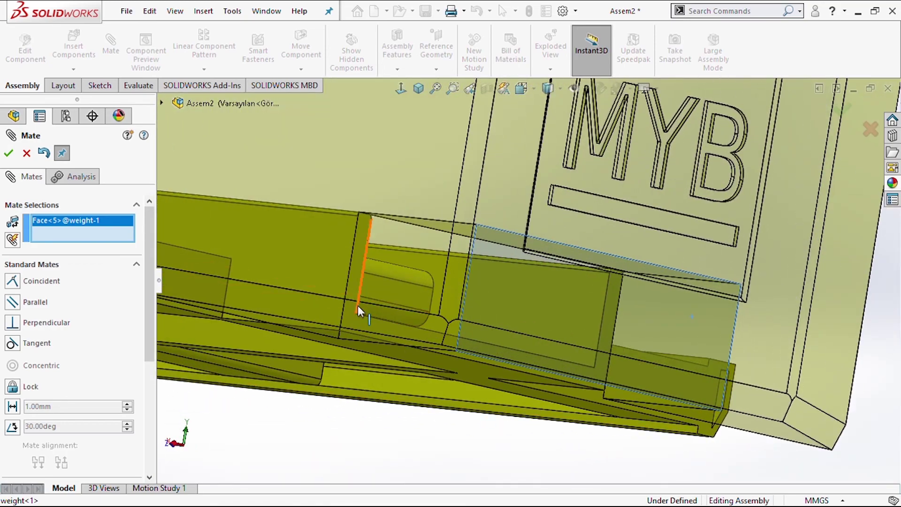
{"action": "left_click", "coordinate": [351, 320]}
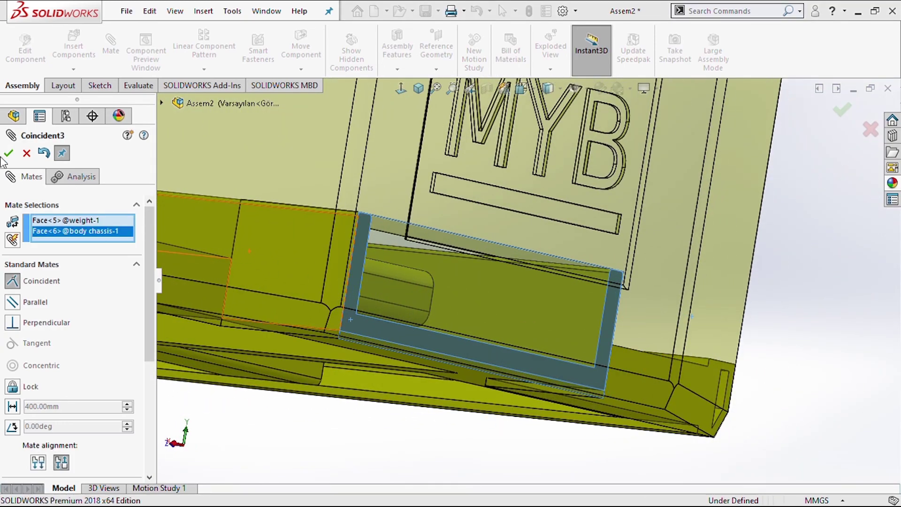
{"action": "left_click", "coordinate": [8, 153]}
{"action": "scroll", "coordinate": [402, 310], "scroll_direction": "up", "scroll_amount": 5}
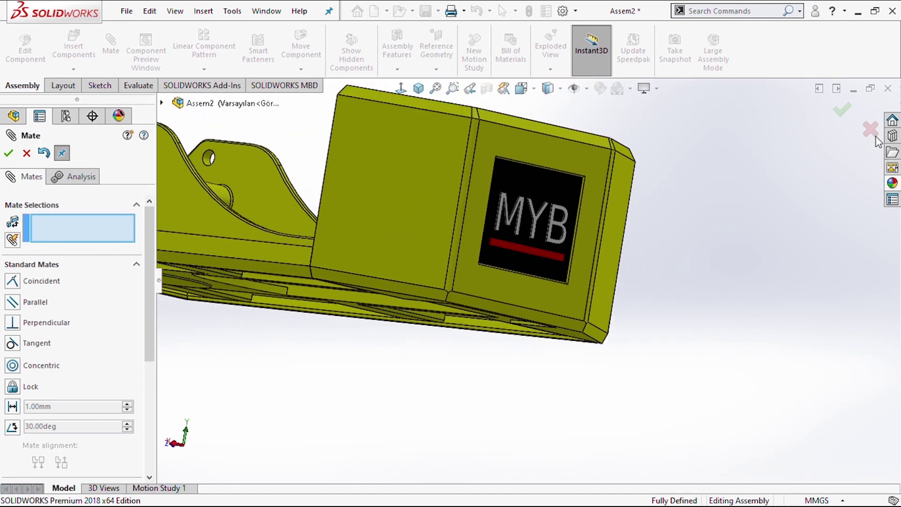
Close the Mate tool, orbit around the assembly, then view it in isometric orientation
{"action": "left_click", "coordinate": [840, 112]}
{"action": "mouse_move", "coordinate": [763, 234]}
{"action": "middle_mouse_down"}
{"action": "mouse_move", "coordinate": [639, 285]}
{"action": "mouse_move", "coordinate": [784, 294]}
{"action": "mouse_move", "coordinate": [355, 266]}
{"action": "mouse_move", "coordinate": [379, 235]}
{"action": "mouse_move", "coordinate": [473, 225]}
{"action": "mouse_move", "coordinate": [485, 214]}
{"action": "mouse_move", "coordinate": [456, 223]}
{"action": "mouse_move", "coordinate": [480, 242]}
{"action": "mouse_move", "coordinate": [841, 246]}
{"action": "middle_mouse_up"}
{"action": "mouse_move", "coordinate": [625, 328]}
{"action": "middle_mouse_down"}
{"action": "mouse_move", "coordinate": [654, 305]}
{"action": "mouse_move", "coordinate": [699, 306]}
{"action": "mouse_move", "coordinate": [696, 318]}
{"action": "mouse_move", "coordinate": [628, 327]}
{"action": "middle_mouse_up"}
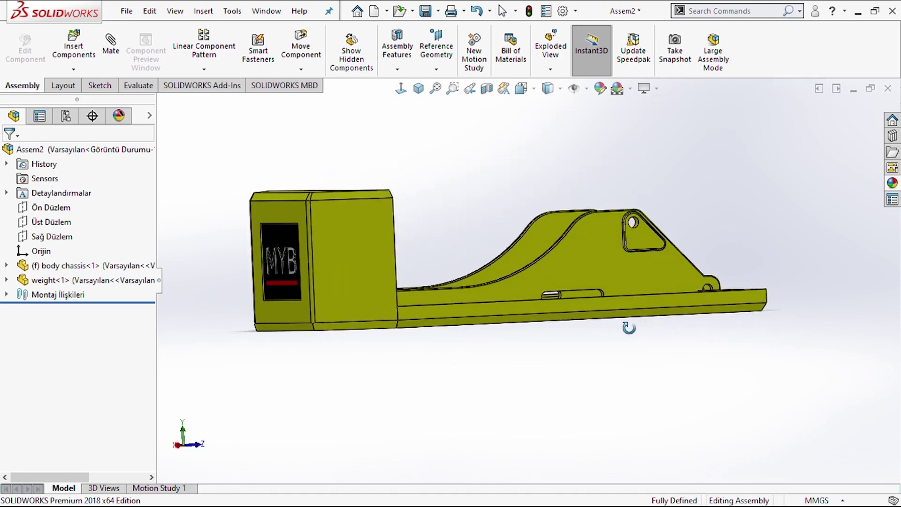
{"action": "left_click", "coordinate": [425, 93]}
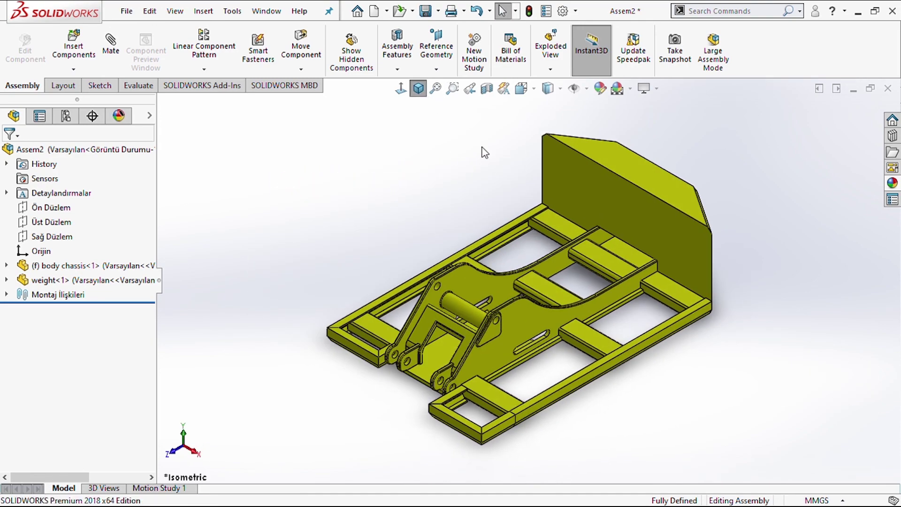
{"action": "scroll", "coordinate": [671, 343], "scroll_direction": "up", "scroll_amount": 1}
{"action": "scroll", "coordinate": [576, 263], "scroll_direction": "down", "scroll_amount": 2}
{"action": "scroll", "coordinate": [546, 159], "scroll_direction": "up", "scroll_amount": 1}
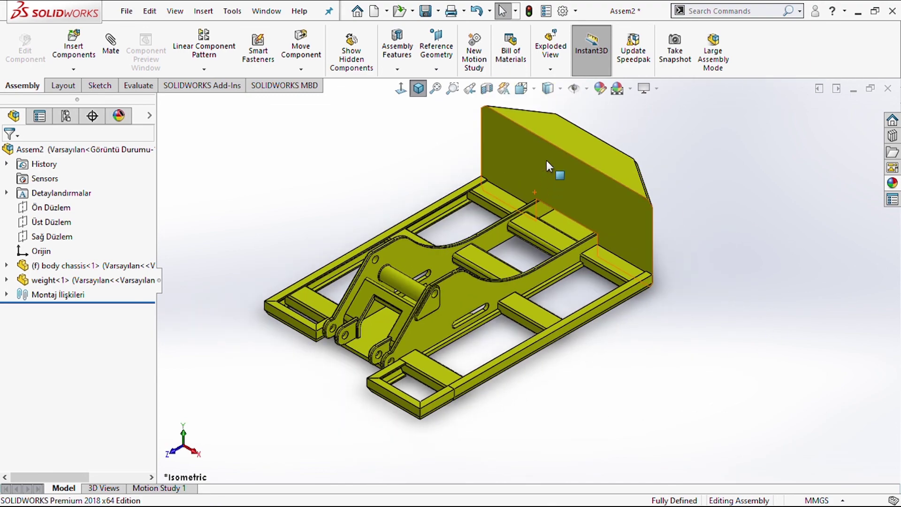